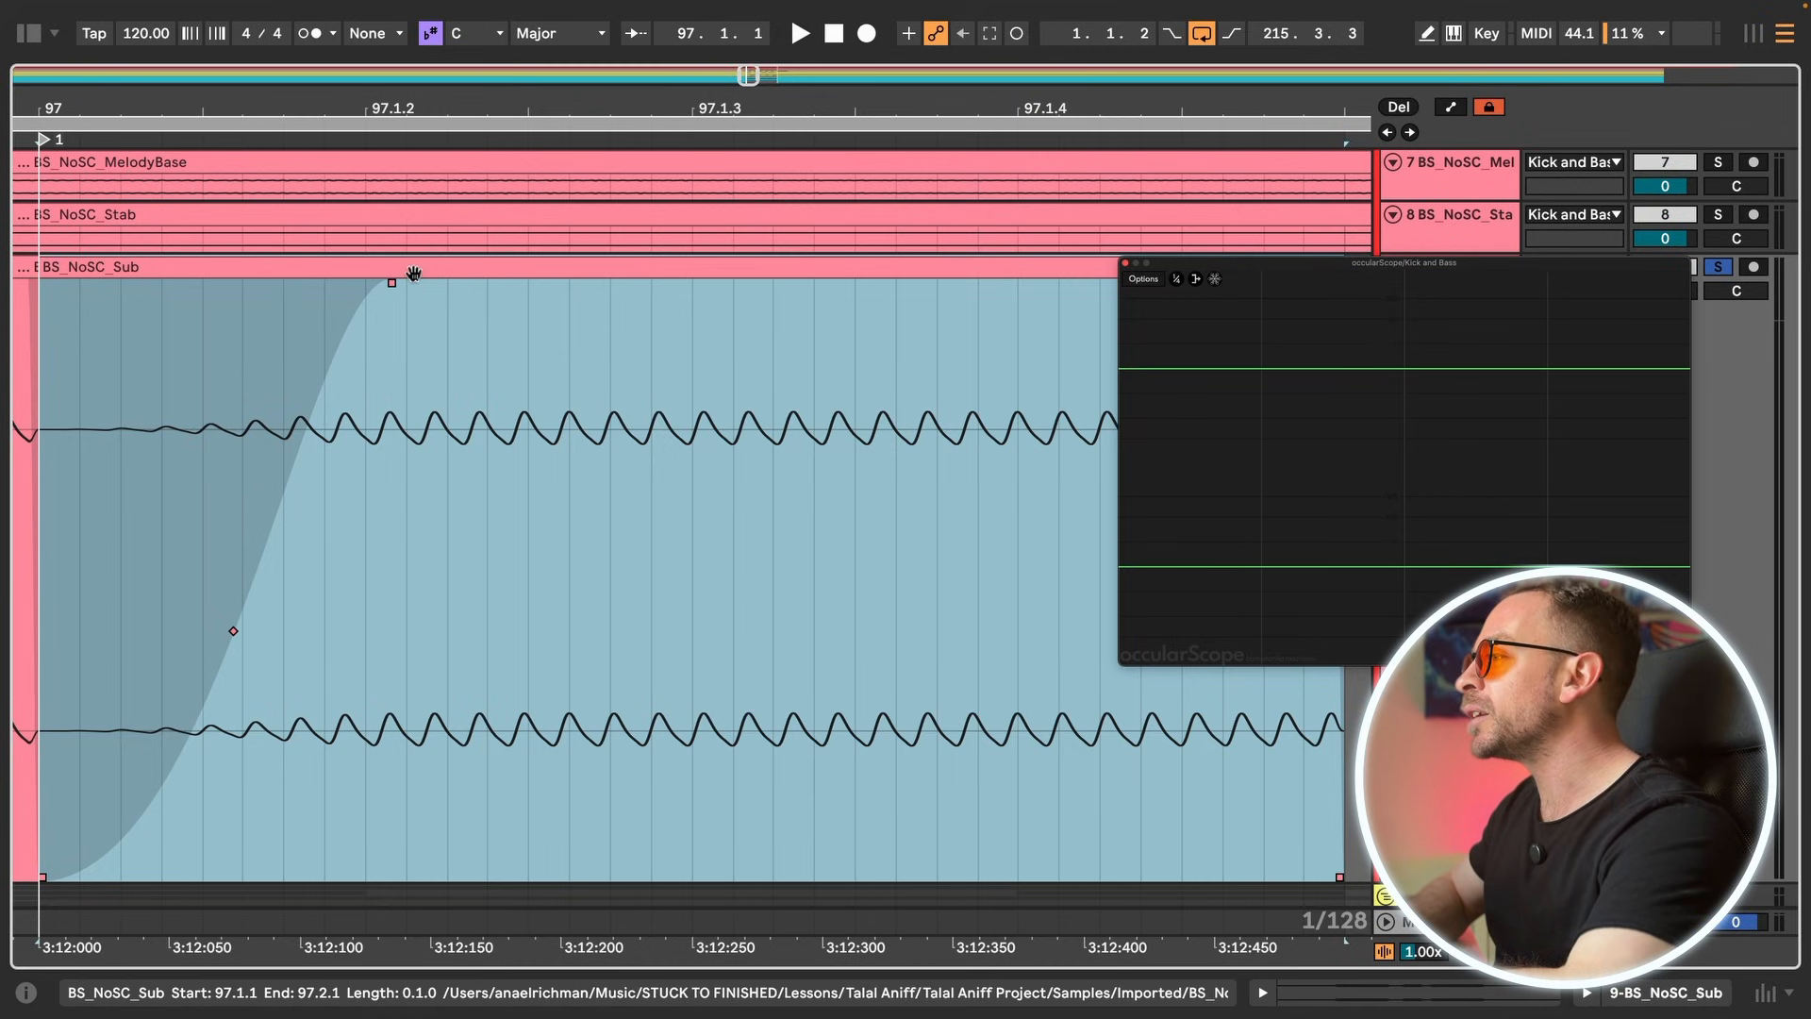
# Step: Adjust the fade-in of the BS_NoSC_Sub clip at 97.1.1 so it ends just past 97.1.2
pyautogui.moveTo(392, 283); pyautogui.dragTo(661, 296)
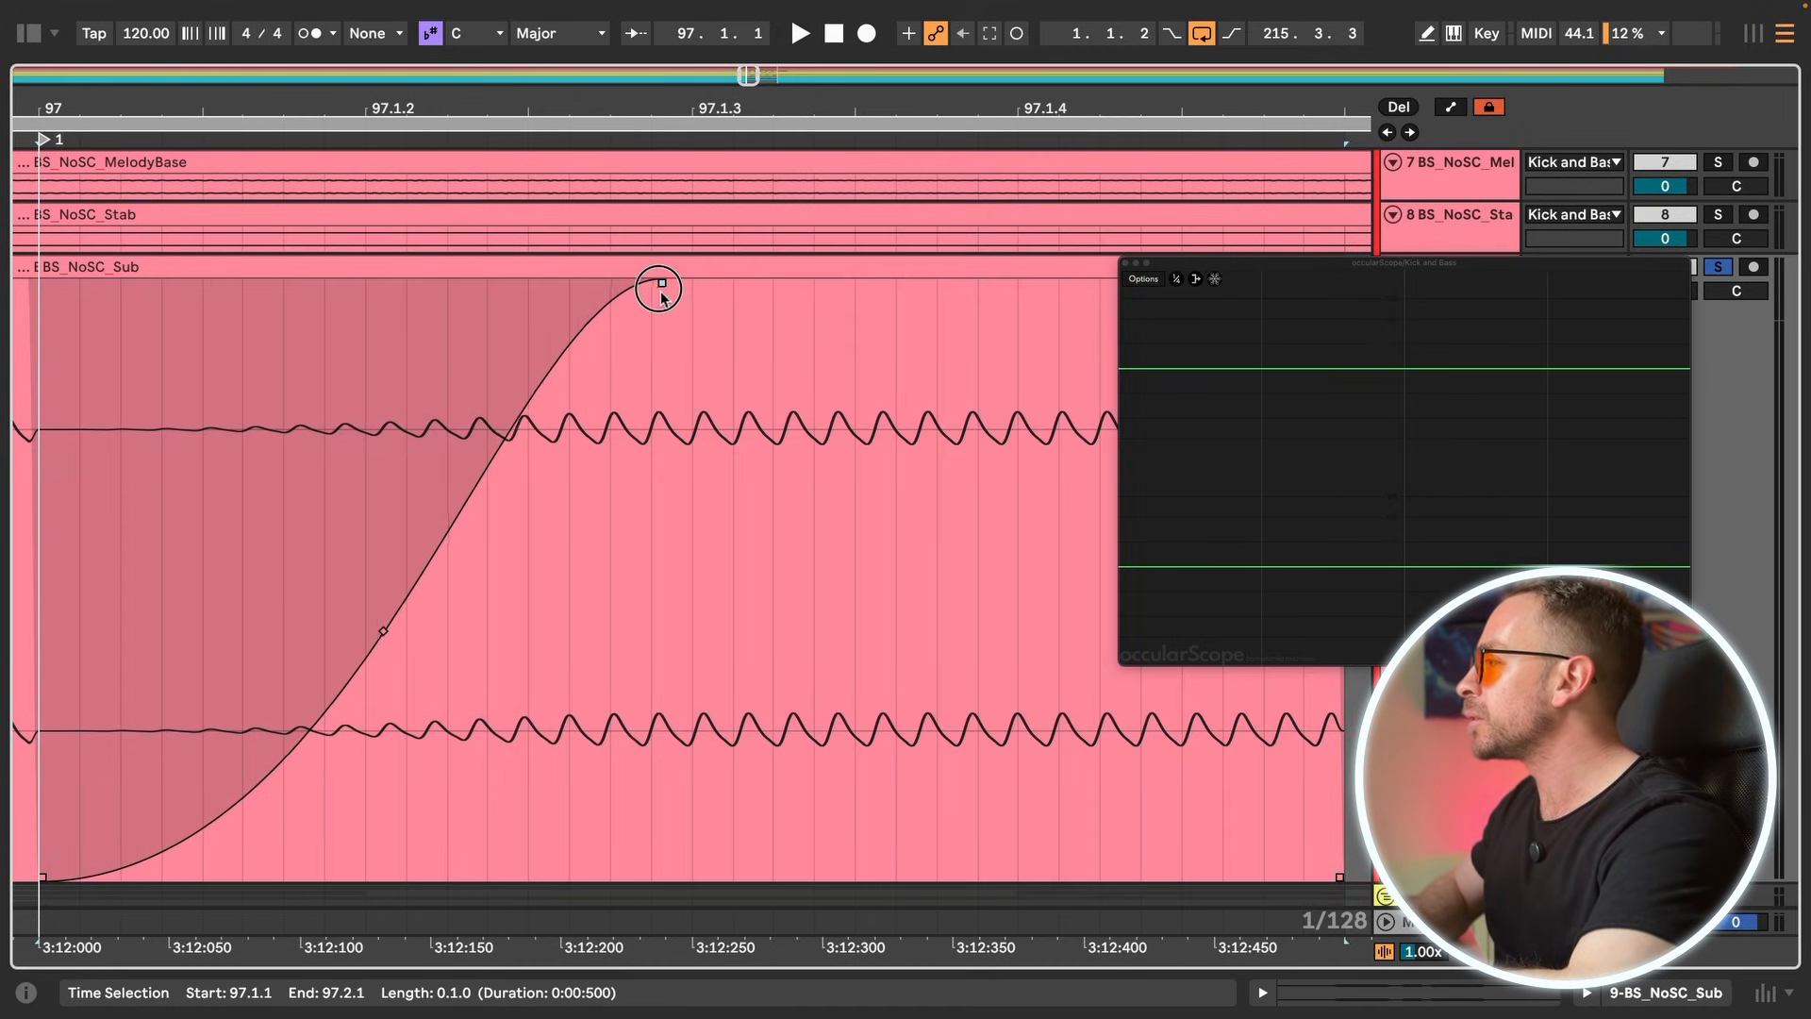
pyautogui.scroll(5, 661, 298)
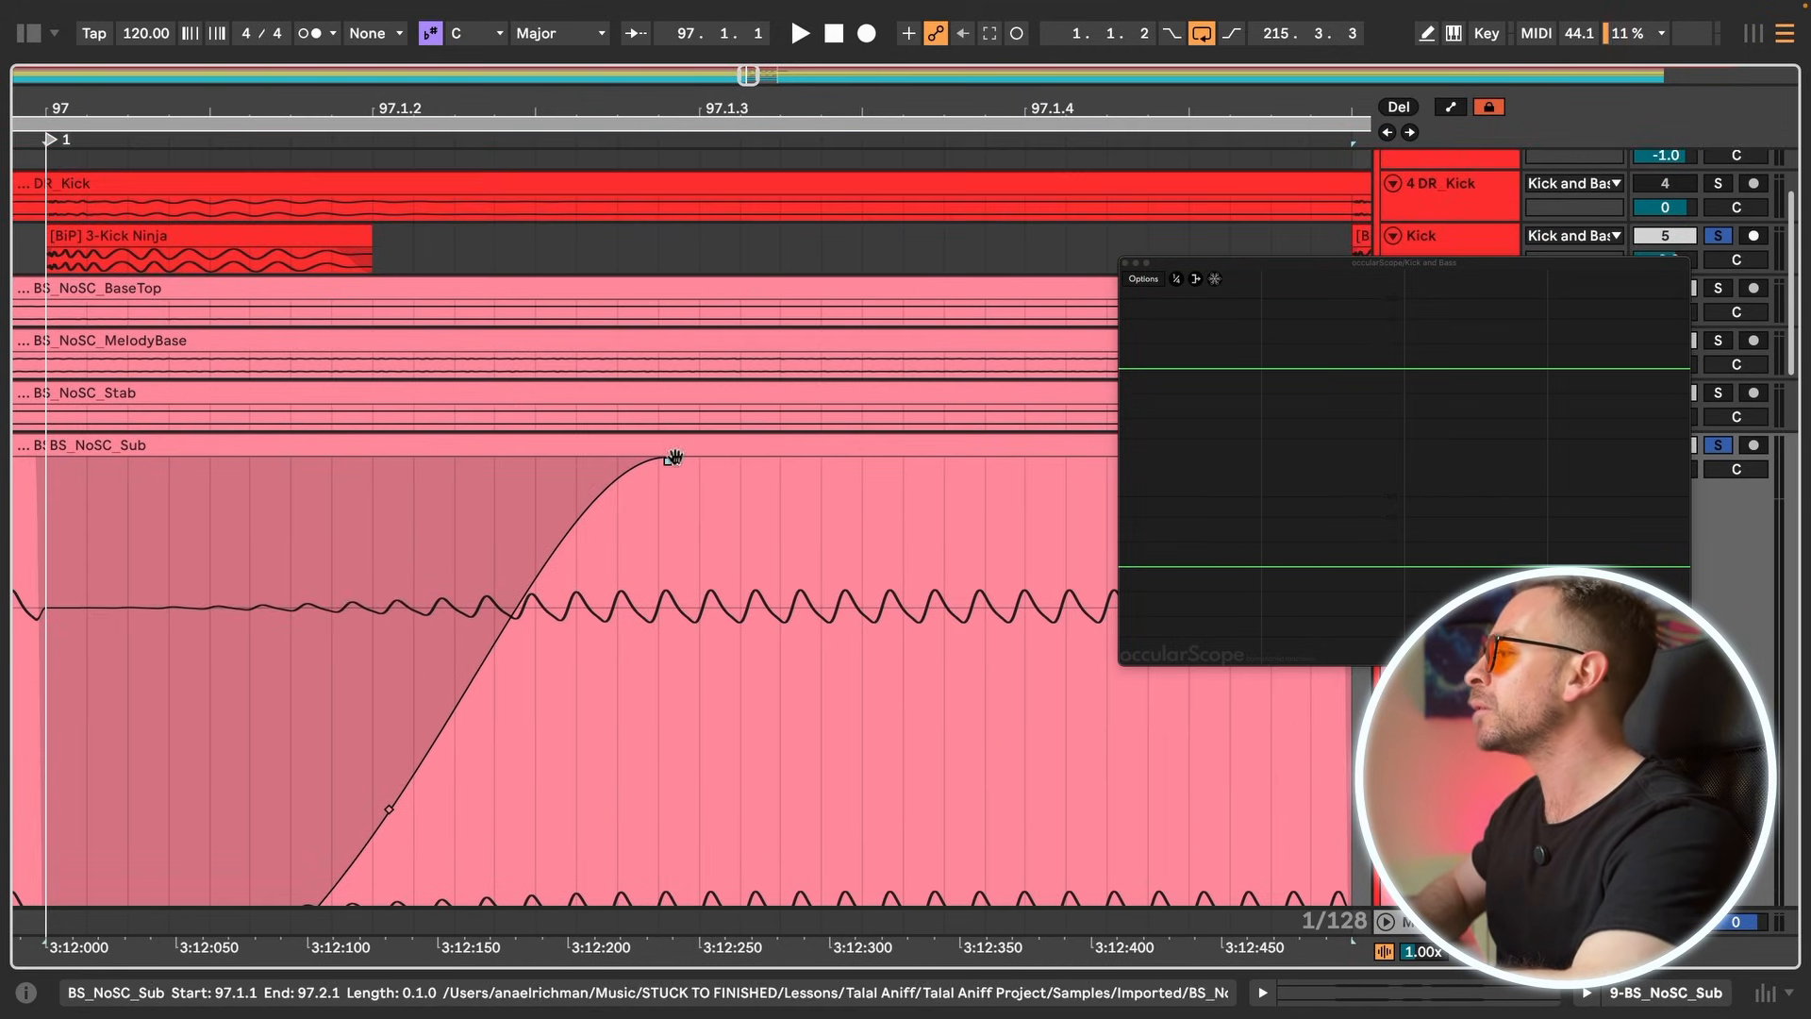
pyautogui.click(668, 462)
pyautogui.moveTo(667, 463); pyautogui.dragTo(421, 469)
pyautogui.press('x')
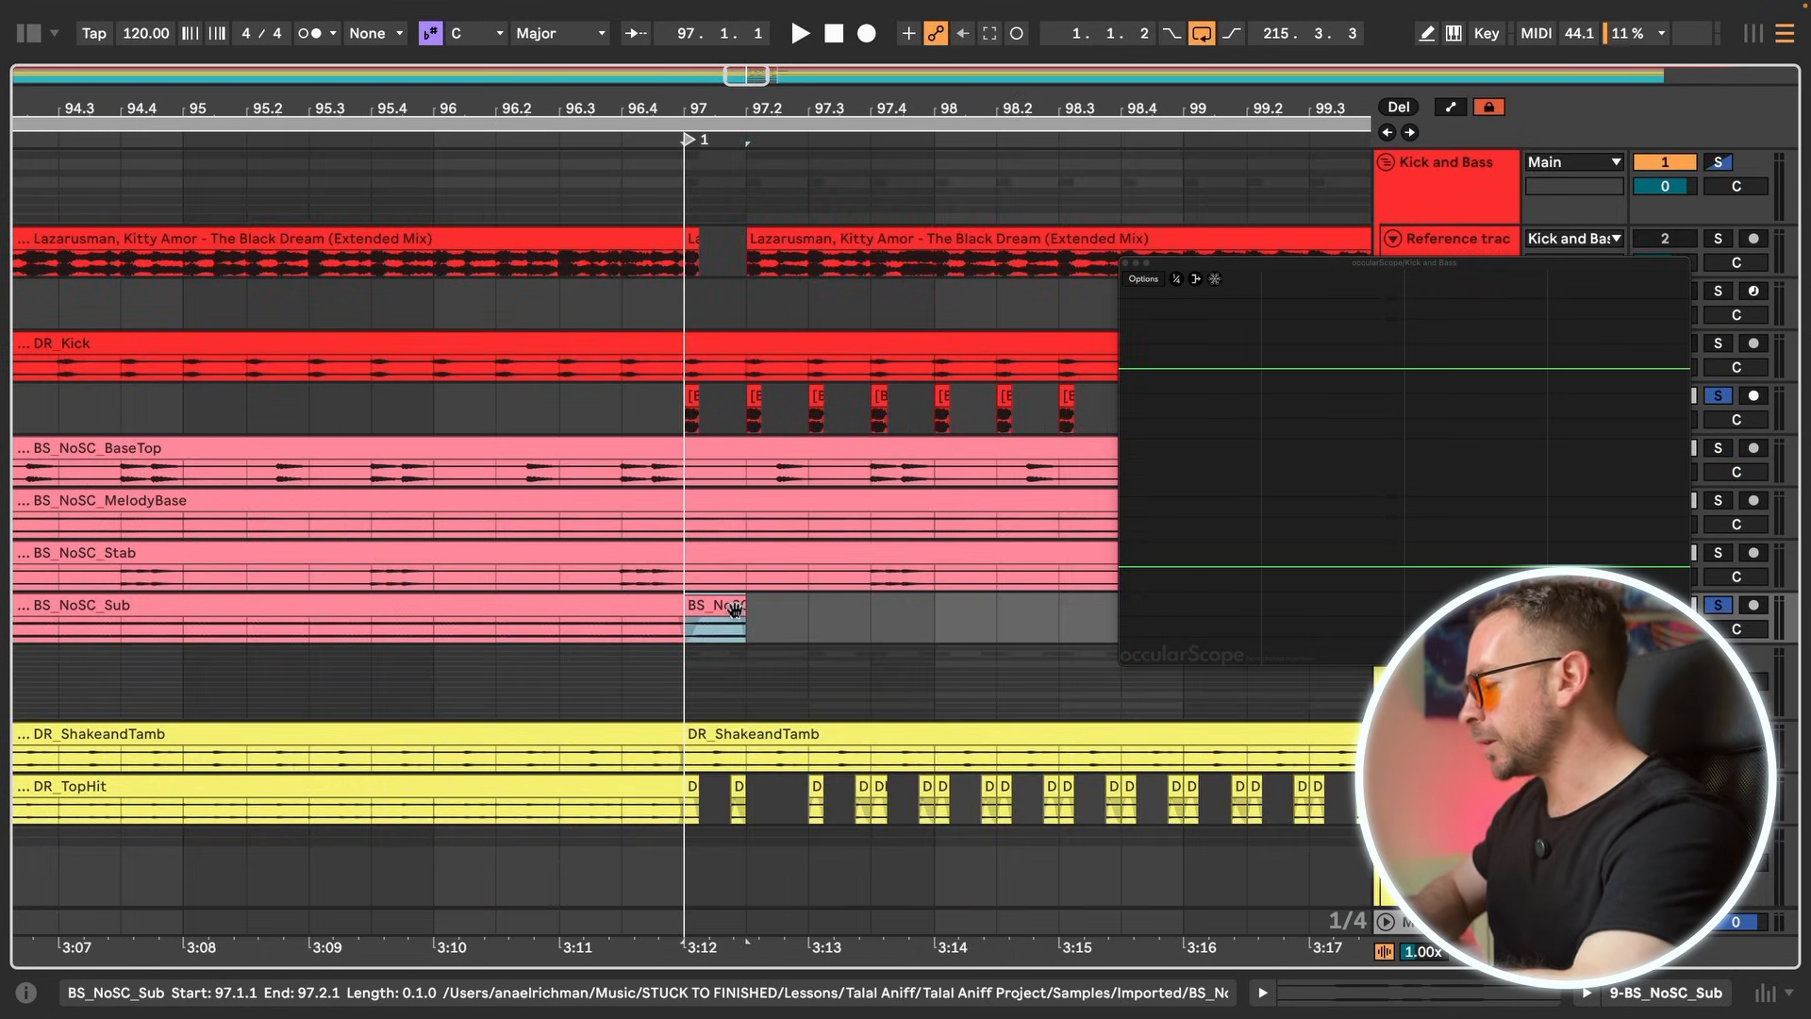
# Step: Duplicate the faded one-beat BS_NoSC_Sub clip along its track up to bar 101 and play the loop
pyautogui.press('super+d')
pyautogui.press('super+d')
pyautogui.press('super+d')
pyautogui.press('super+d')
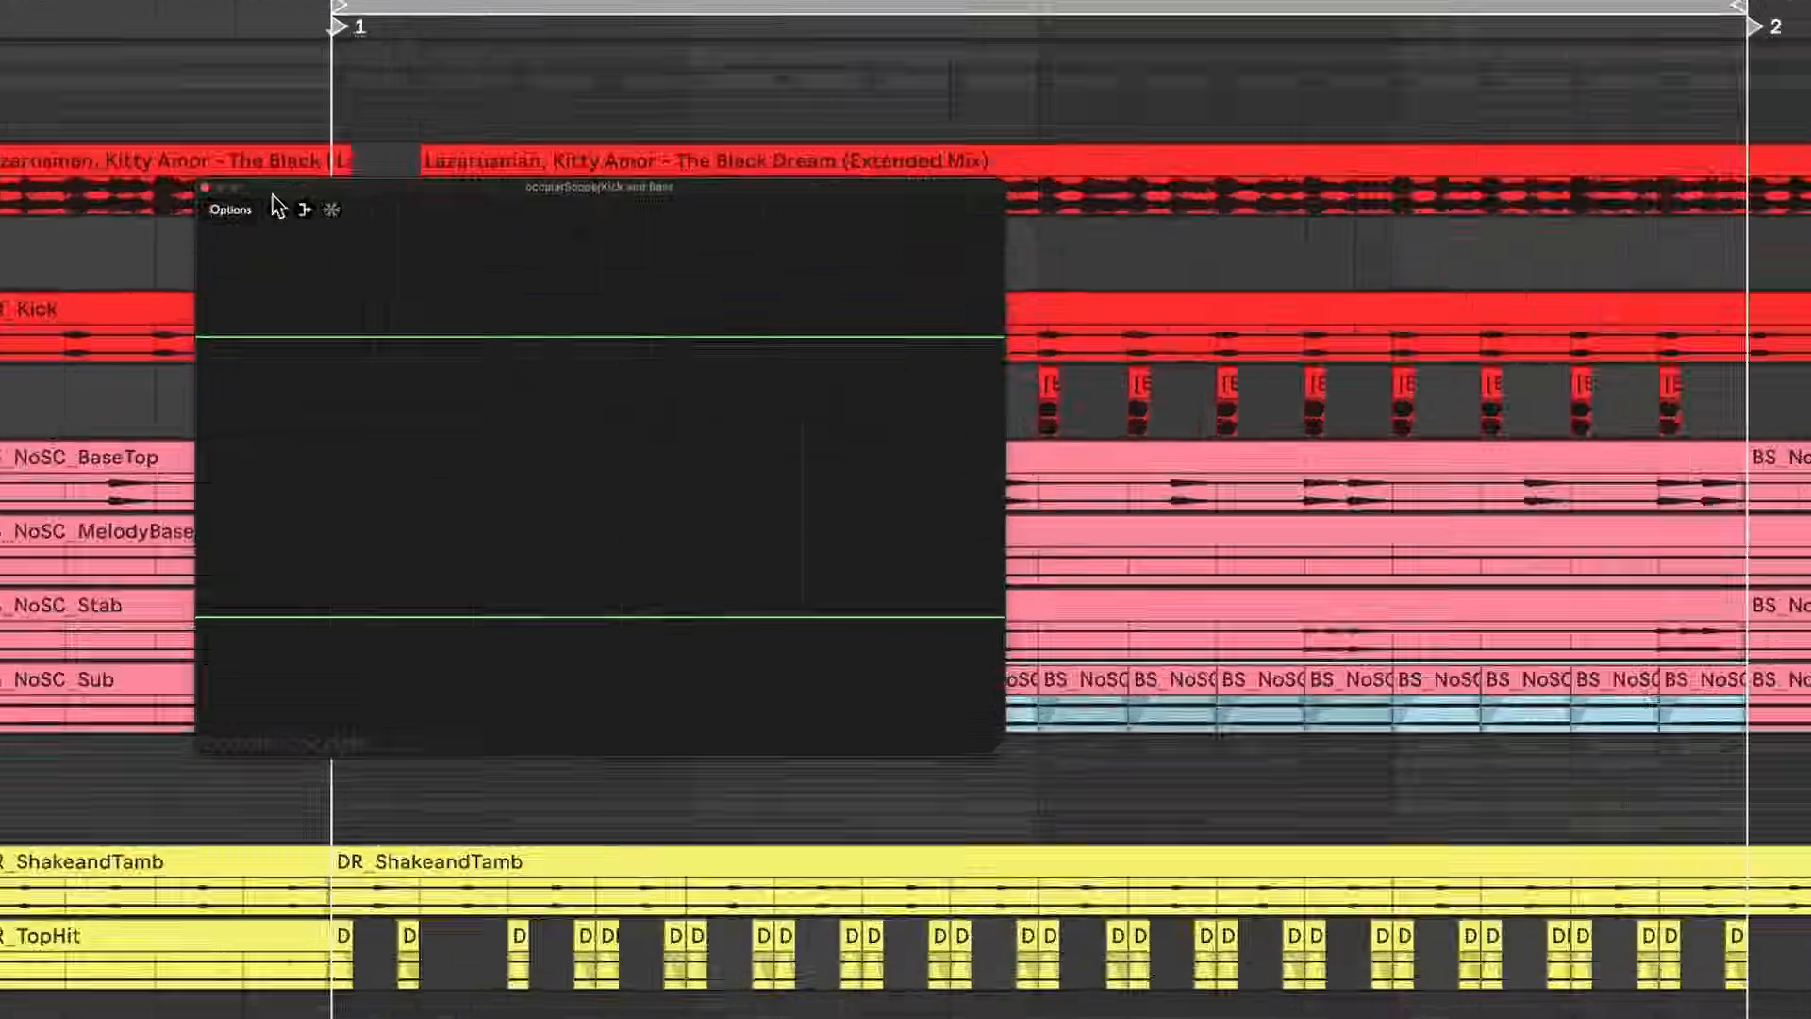
pyautogui.press('space')
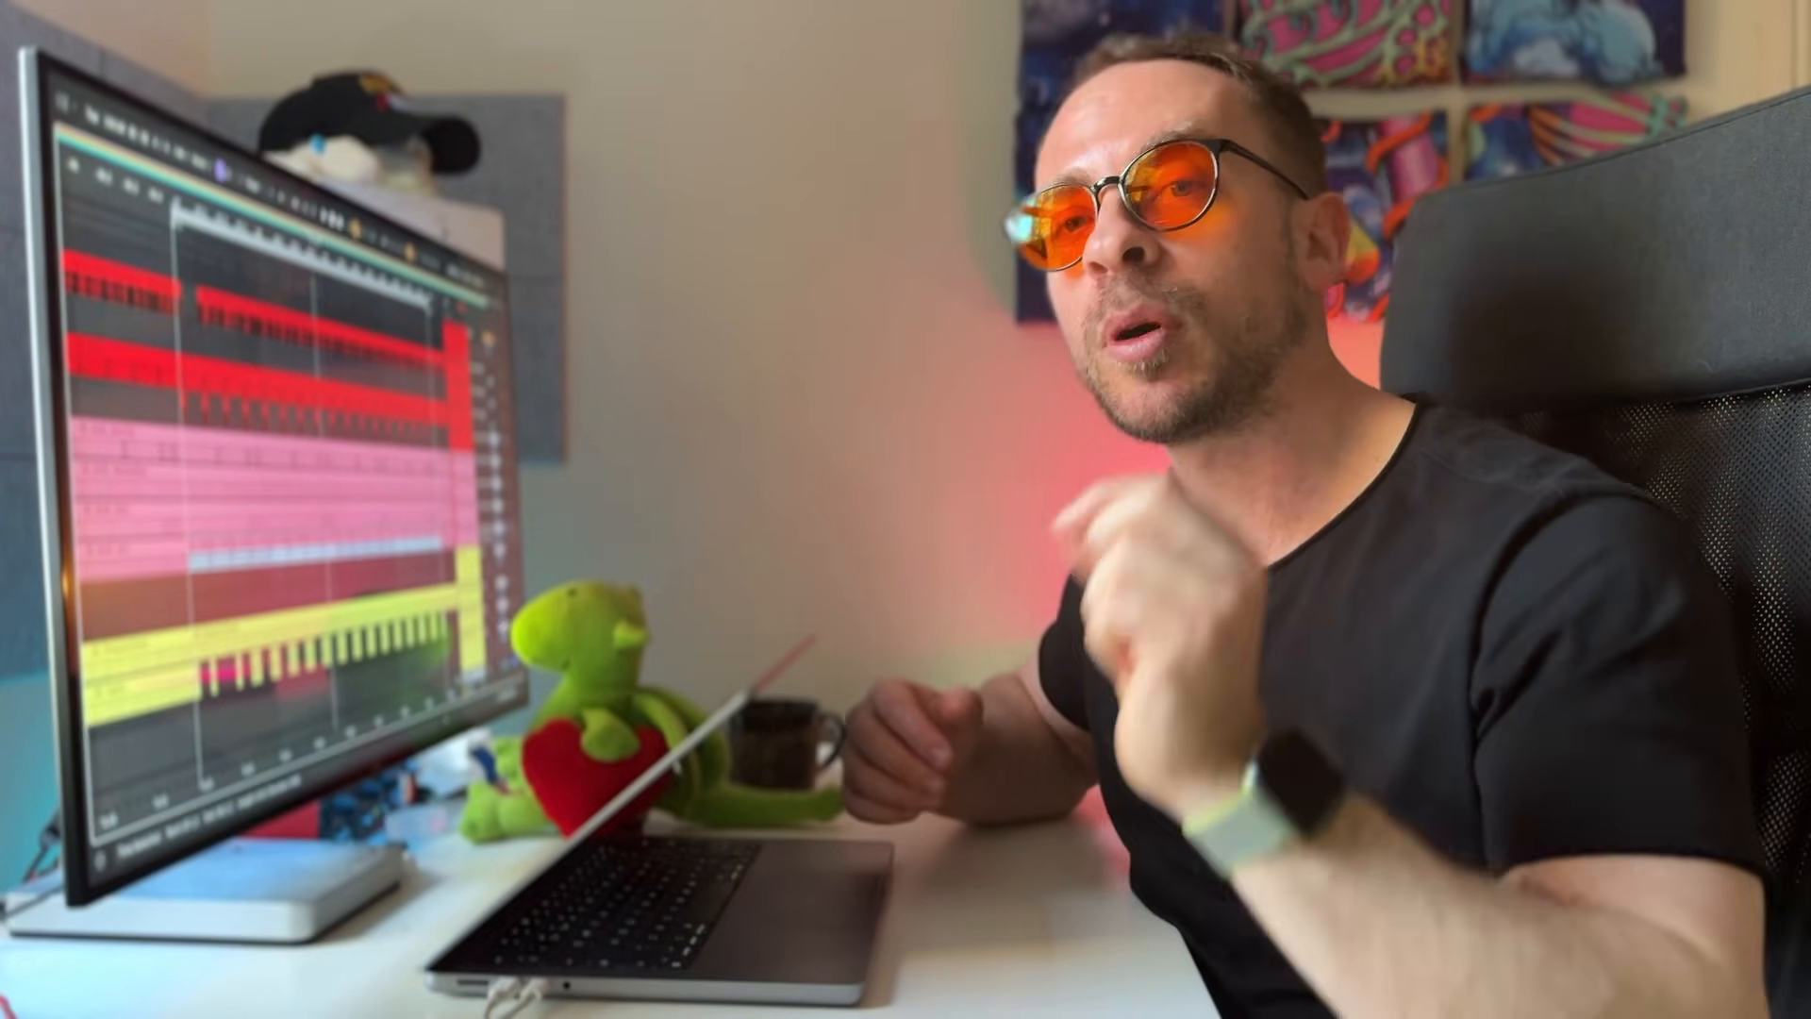
# Step: Solo the BS_NoSC Stab, BaseTop and MelodyBase tracks alongside the kick and sub, and listen to the loop
pyautogui.moveTo(721, 566); pyautogui.dragTo(787, 572)
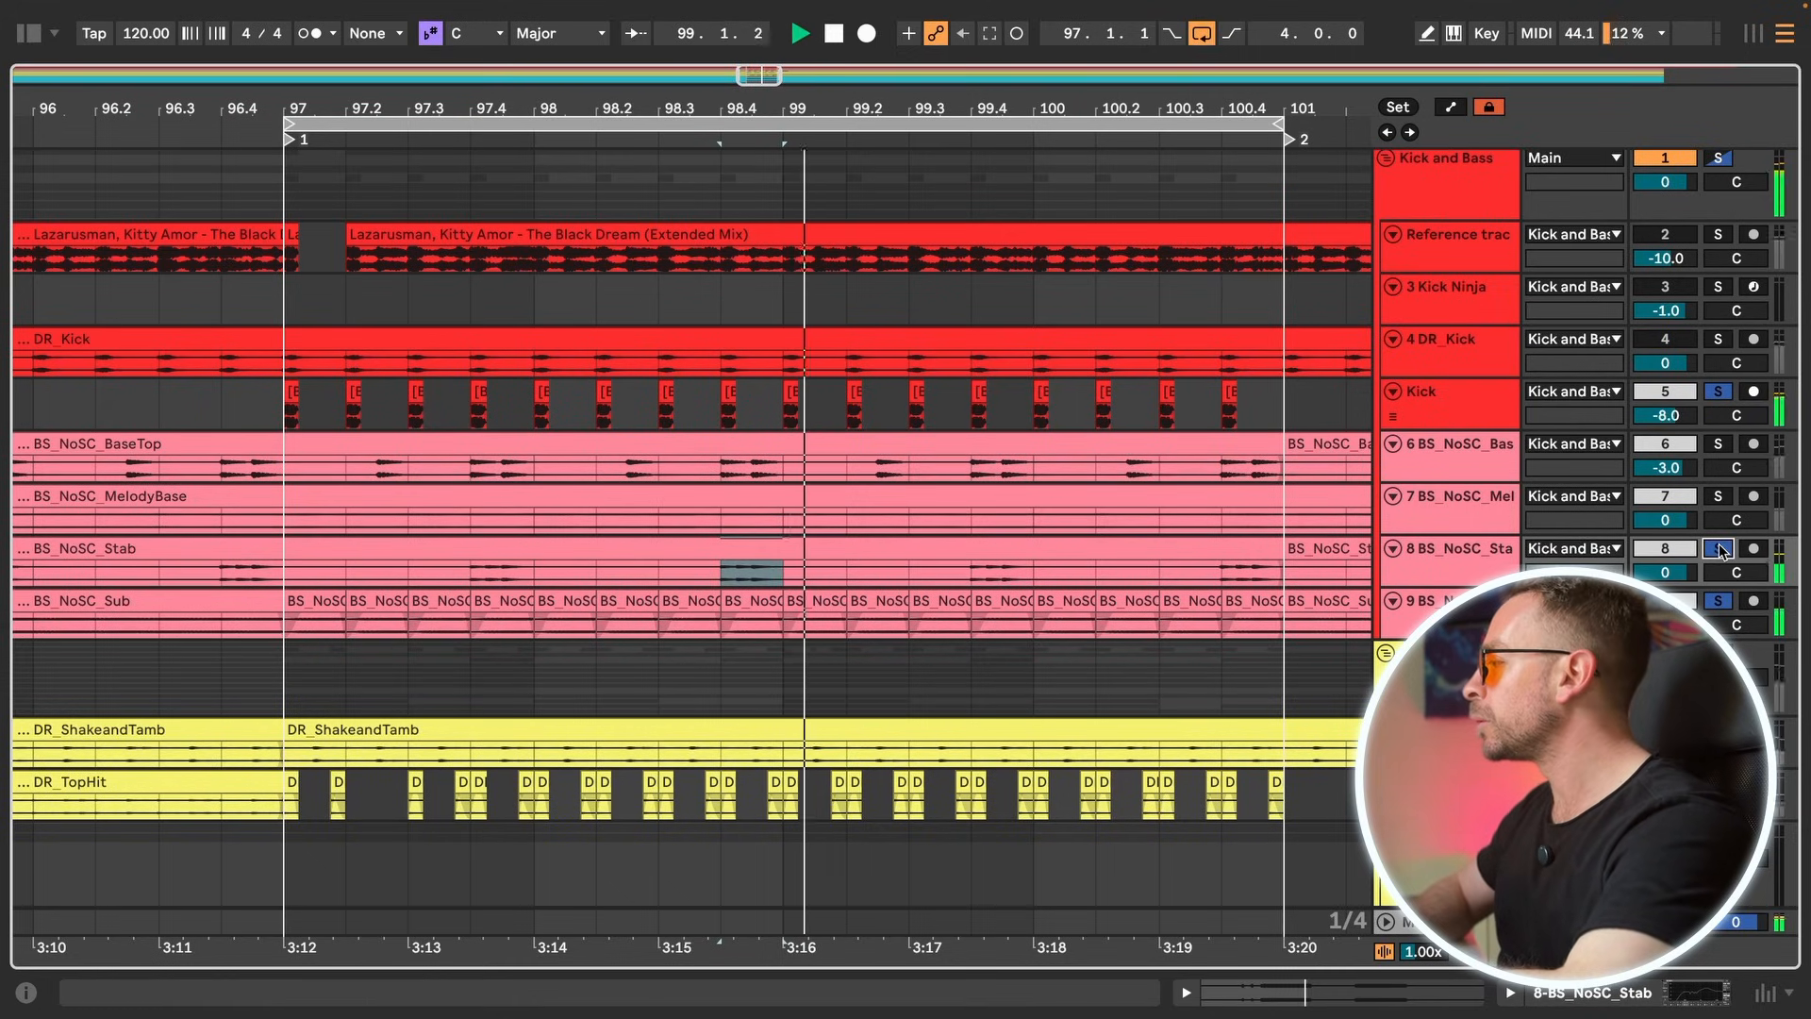
pyautogui.click(1721, 443)
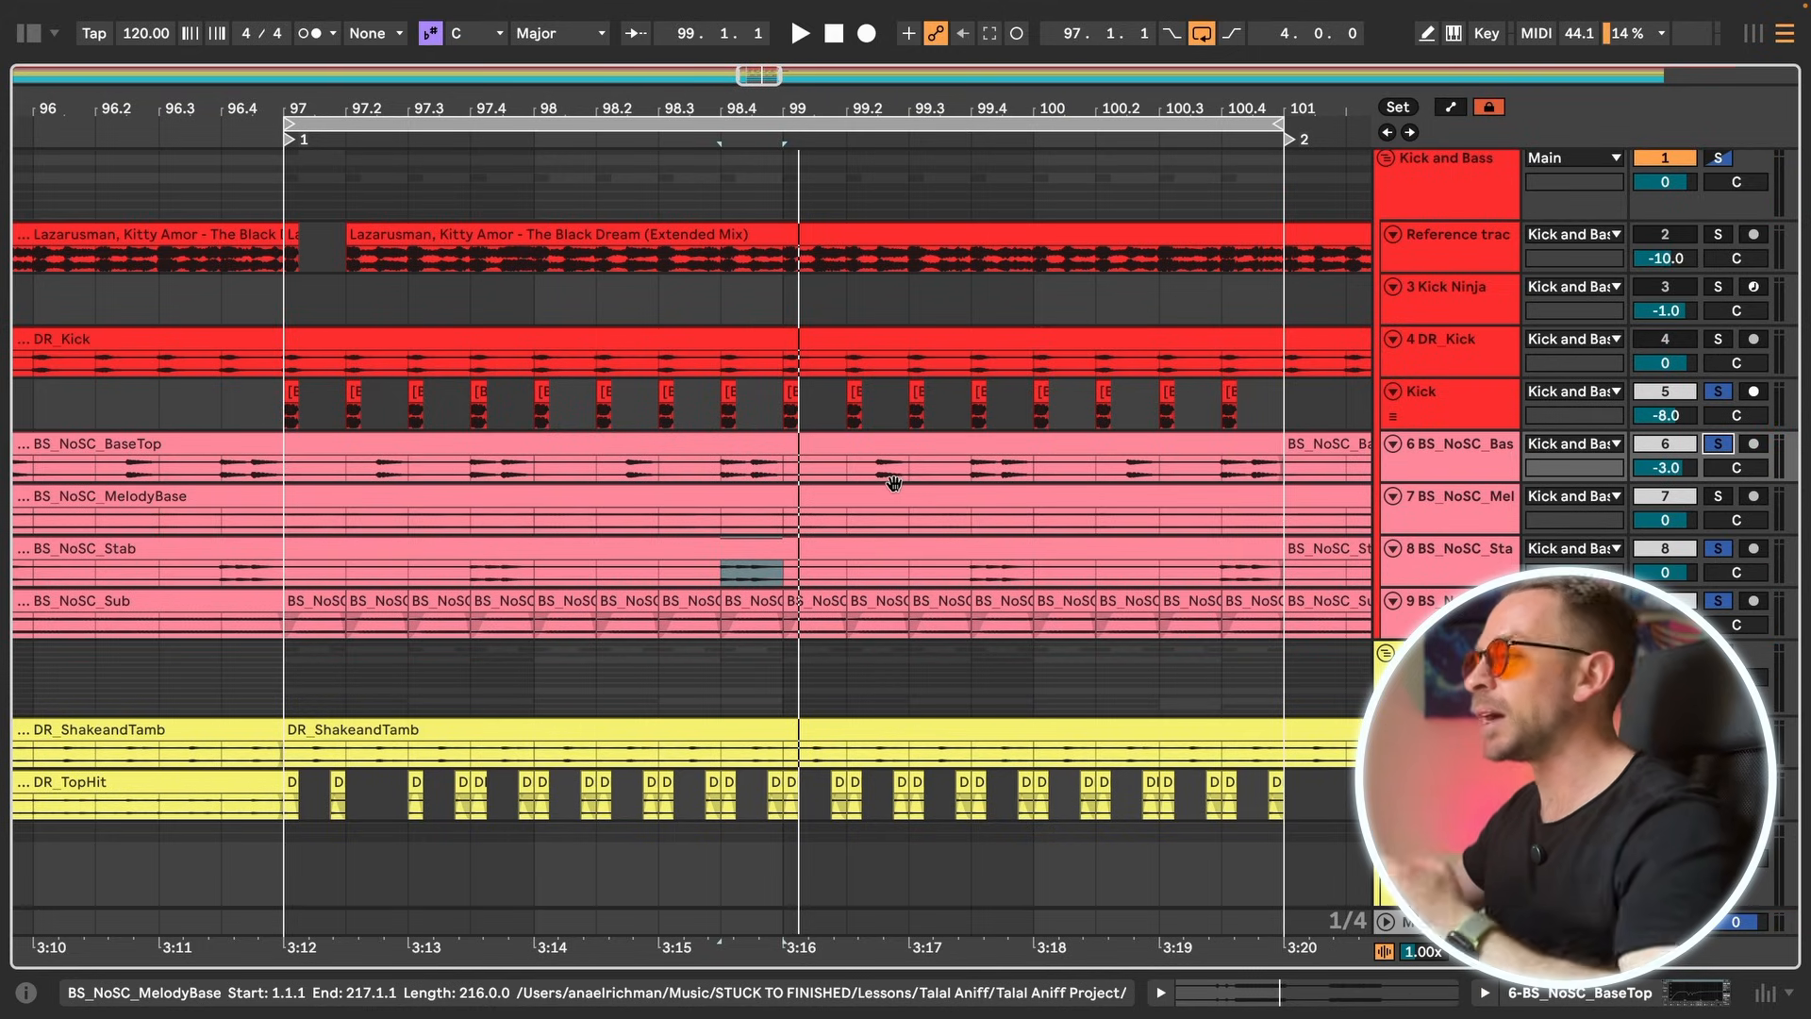
pyautogui.click(1718, 496)
pyautogui.press('space')
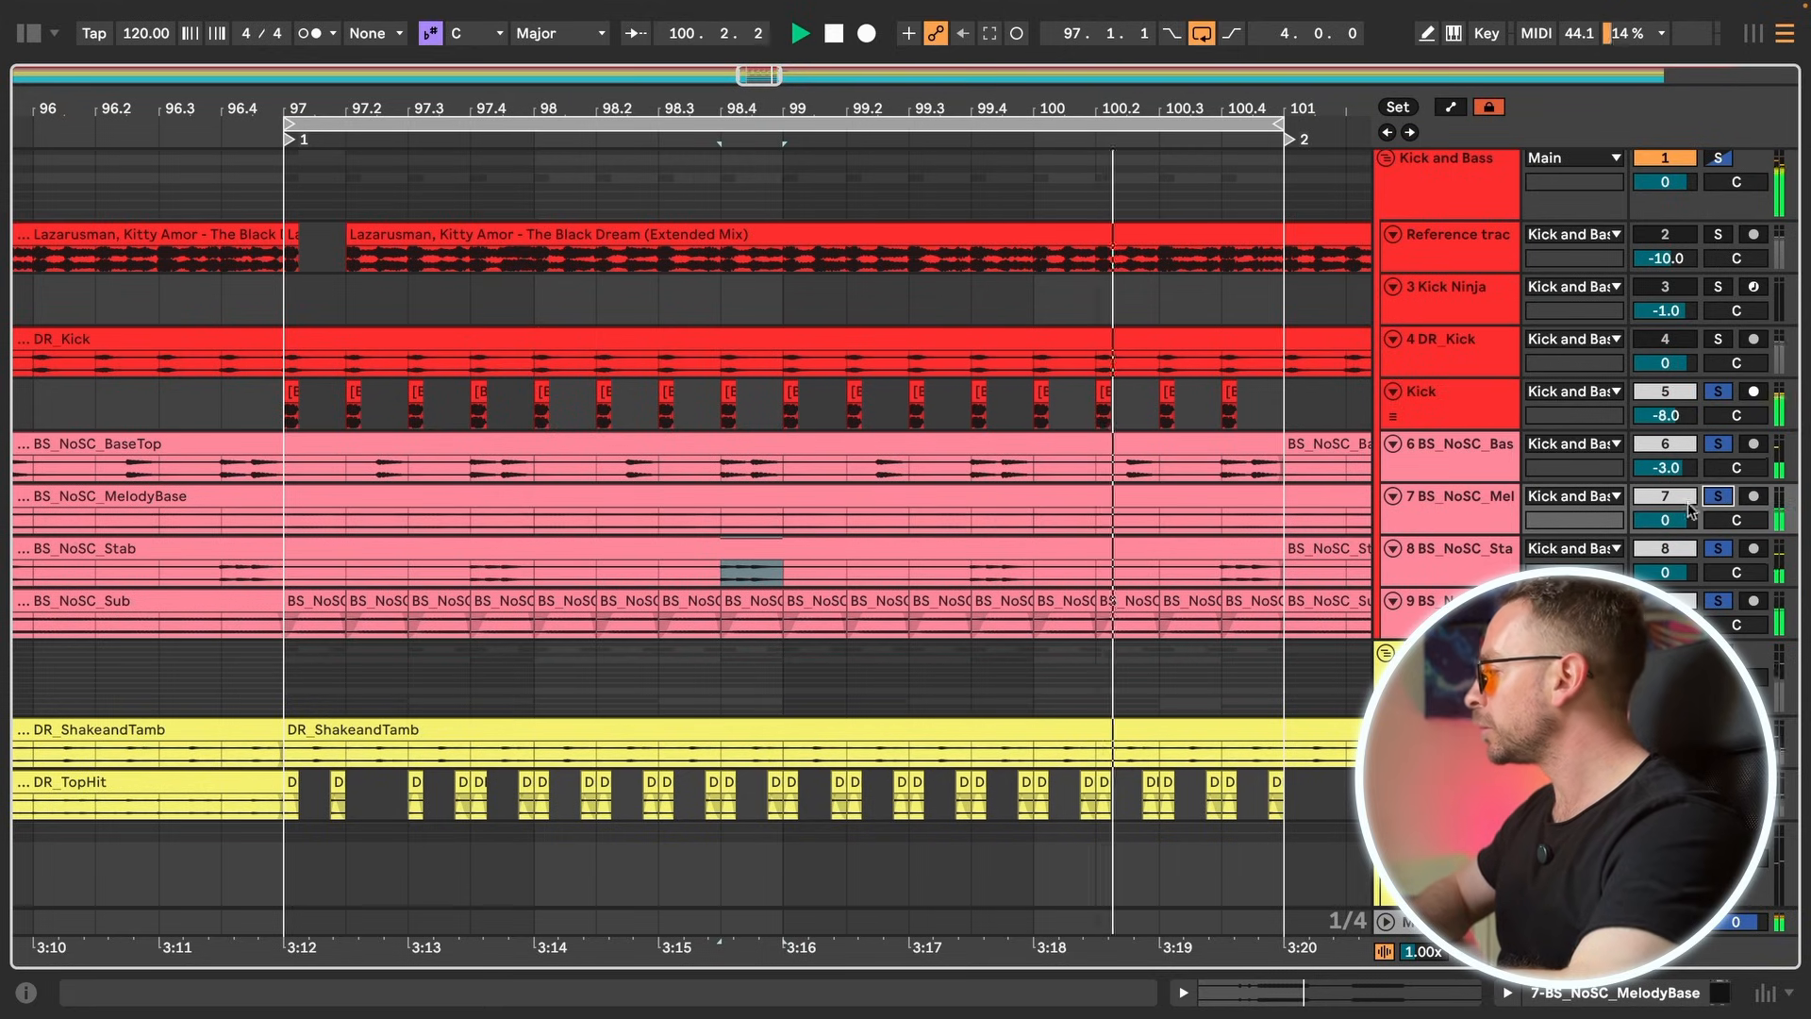
pyautogui.press('space')
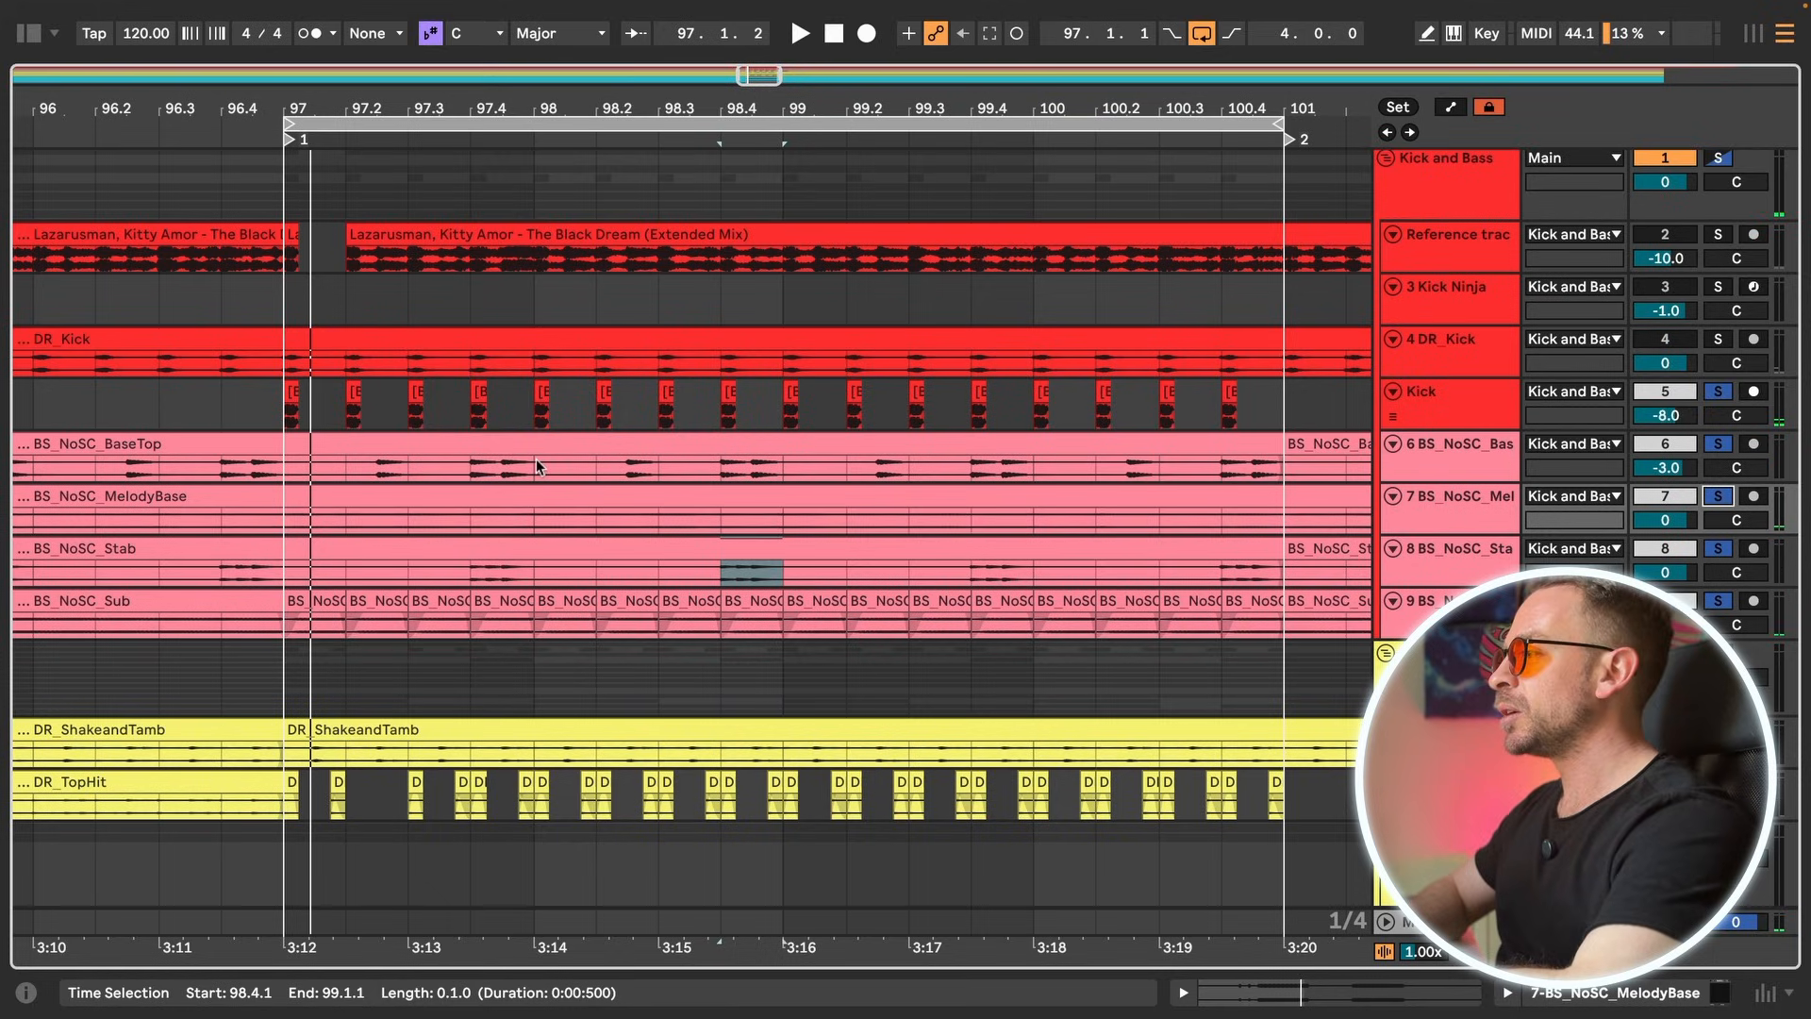
# Step: Isolate and deactivate the BS_NoSC_BaseTop section from 97.4.1 to 97.4.3
pyautogui.click(469, 466)
pyautogui.scroll(3, 467, 466)
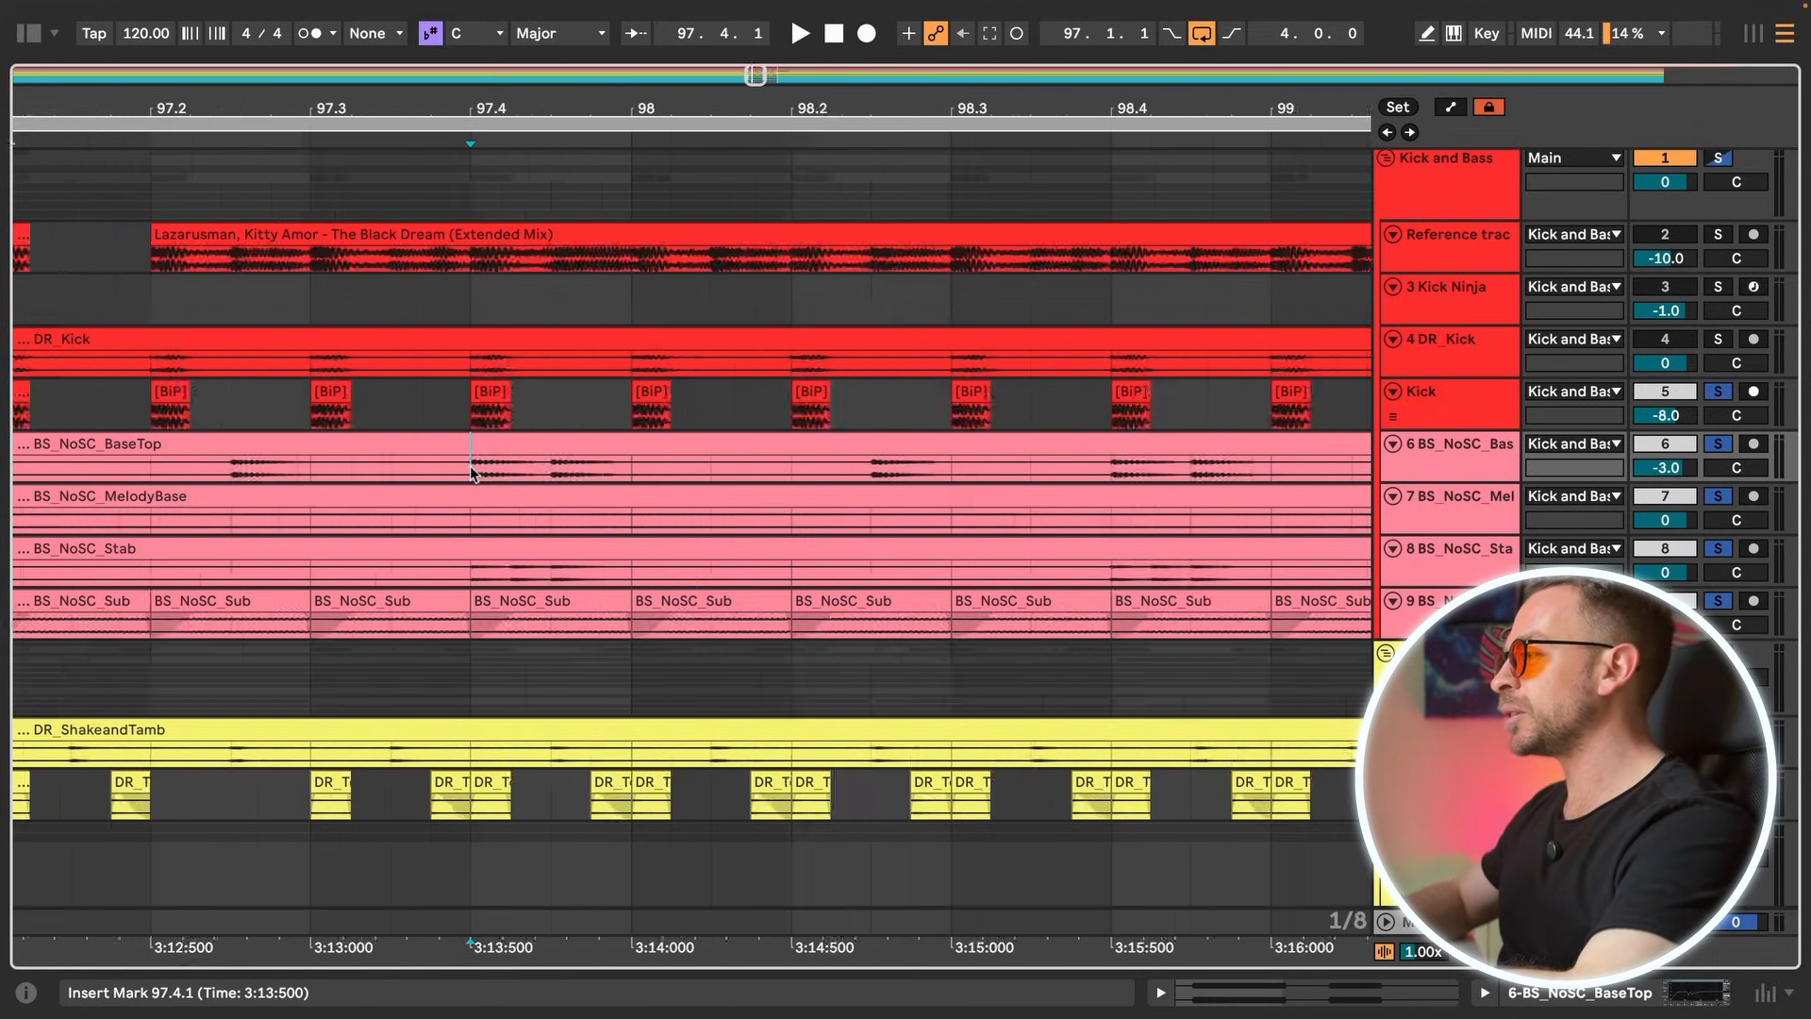
pyautogui.scroll(3, 472, 472)
pyautogui.moveTo(470, 466); pyautogui.dragTo(672, 476)
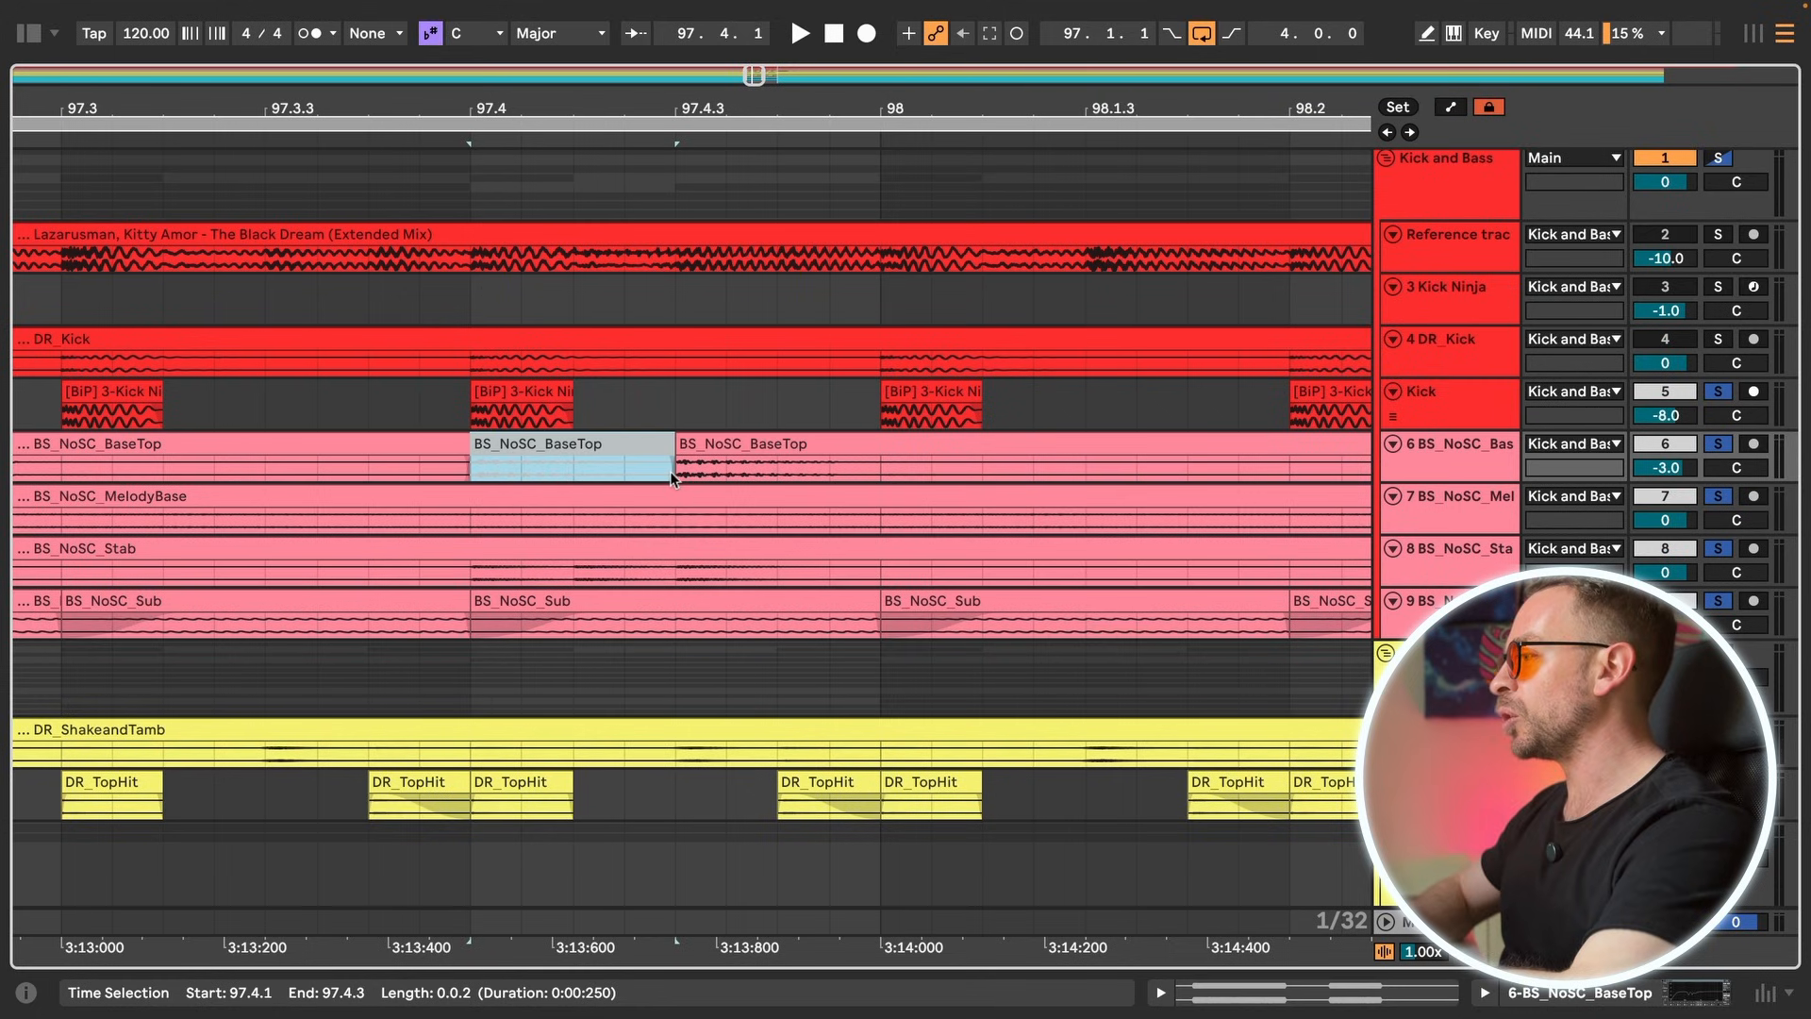
pyautogui.hotkey('ctrl', 'e')
# Step: Isolate and deactivate the BS_NoSC_Stab section from 97.4.1 to 97.4.2
pyautogui.moveTo(472, 570); pyautogui.dragTo(575, 573)
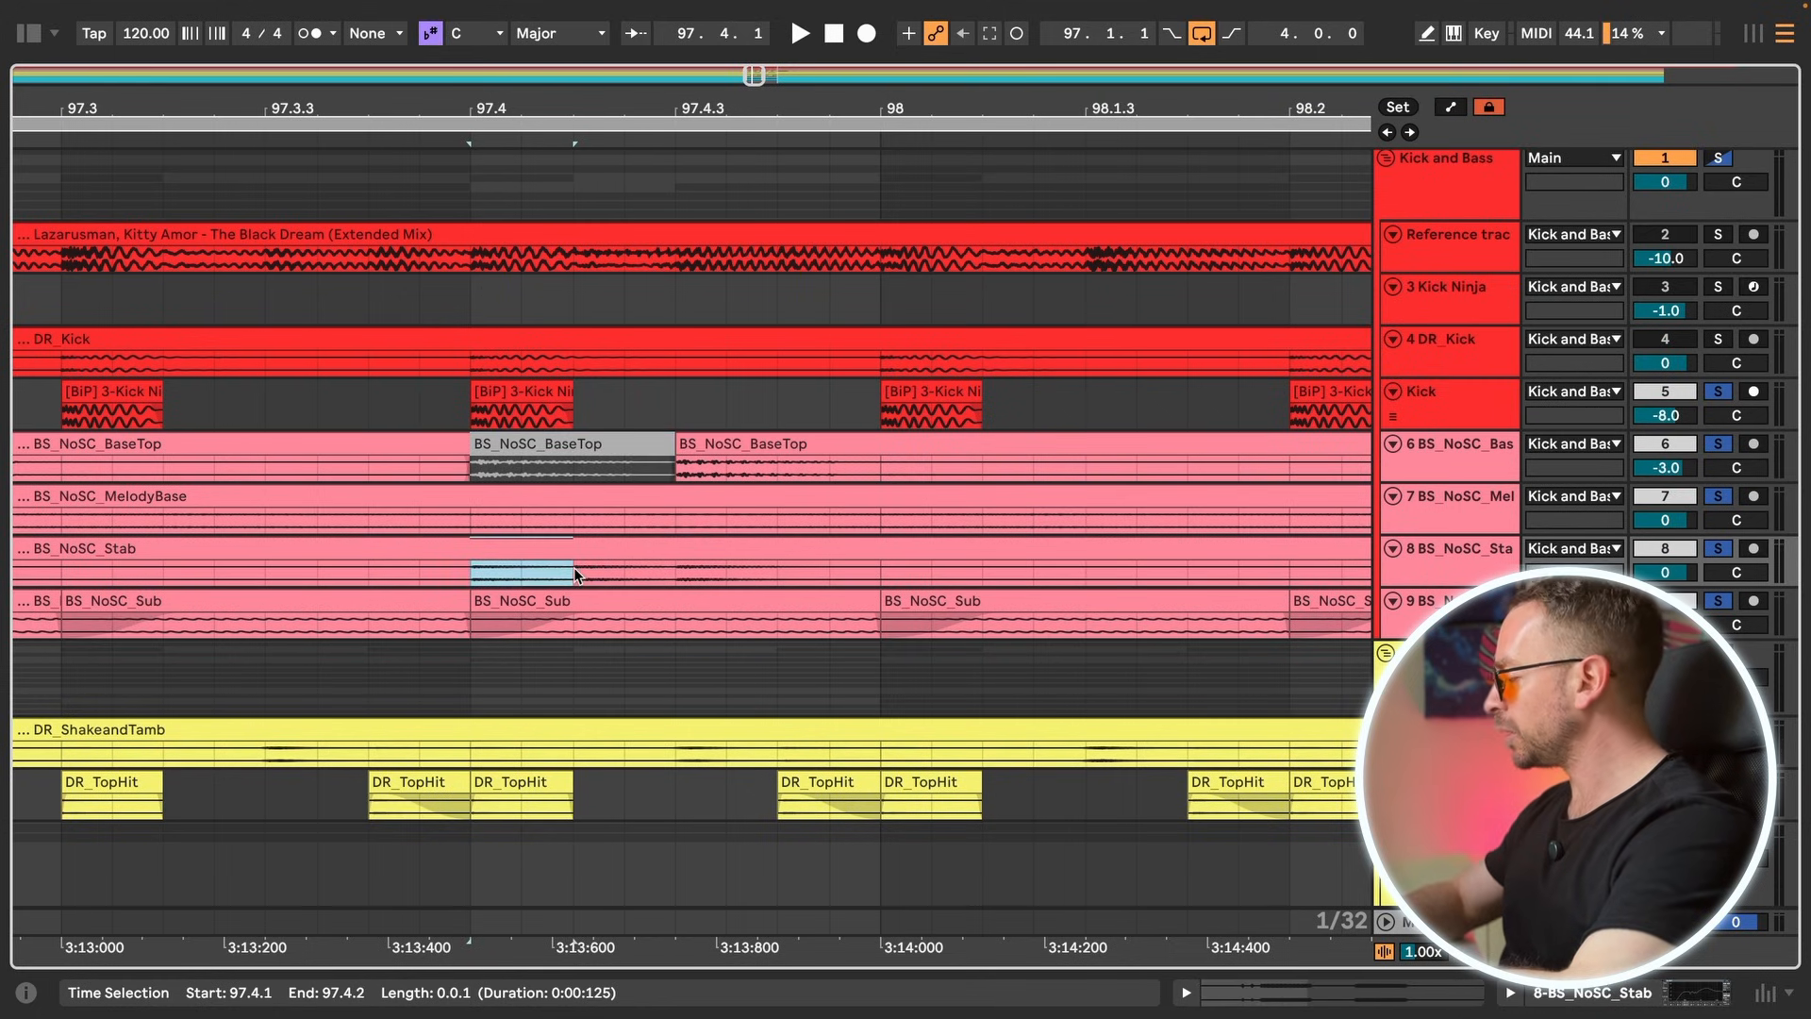
pyautogui.hotkey('ctrl', 'e')
pyautogui.scroll(-5, 577, 573)
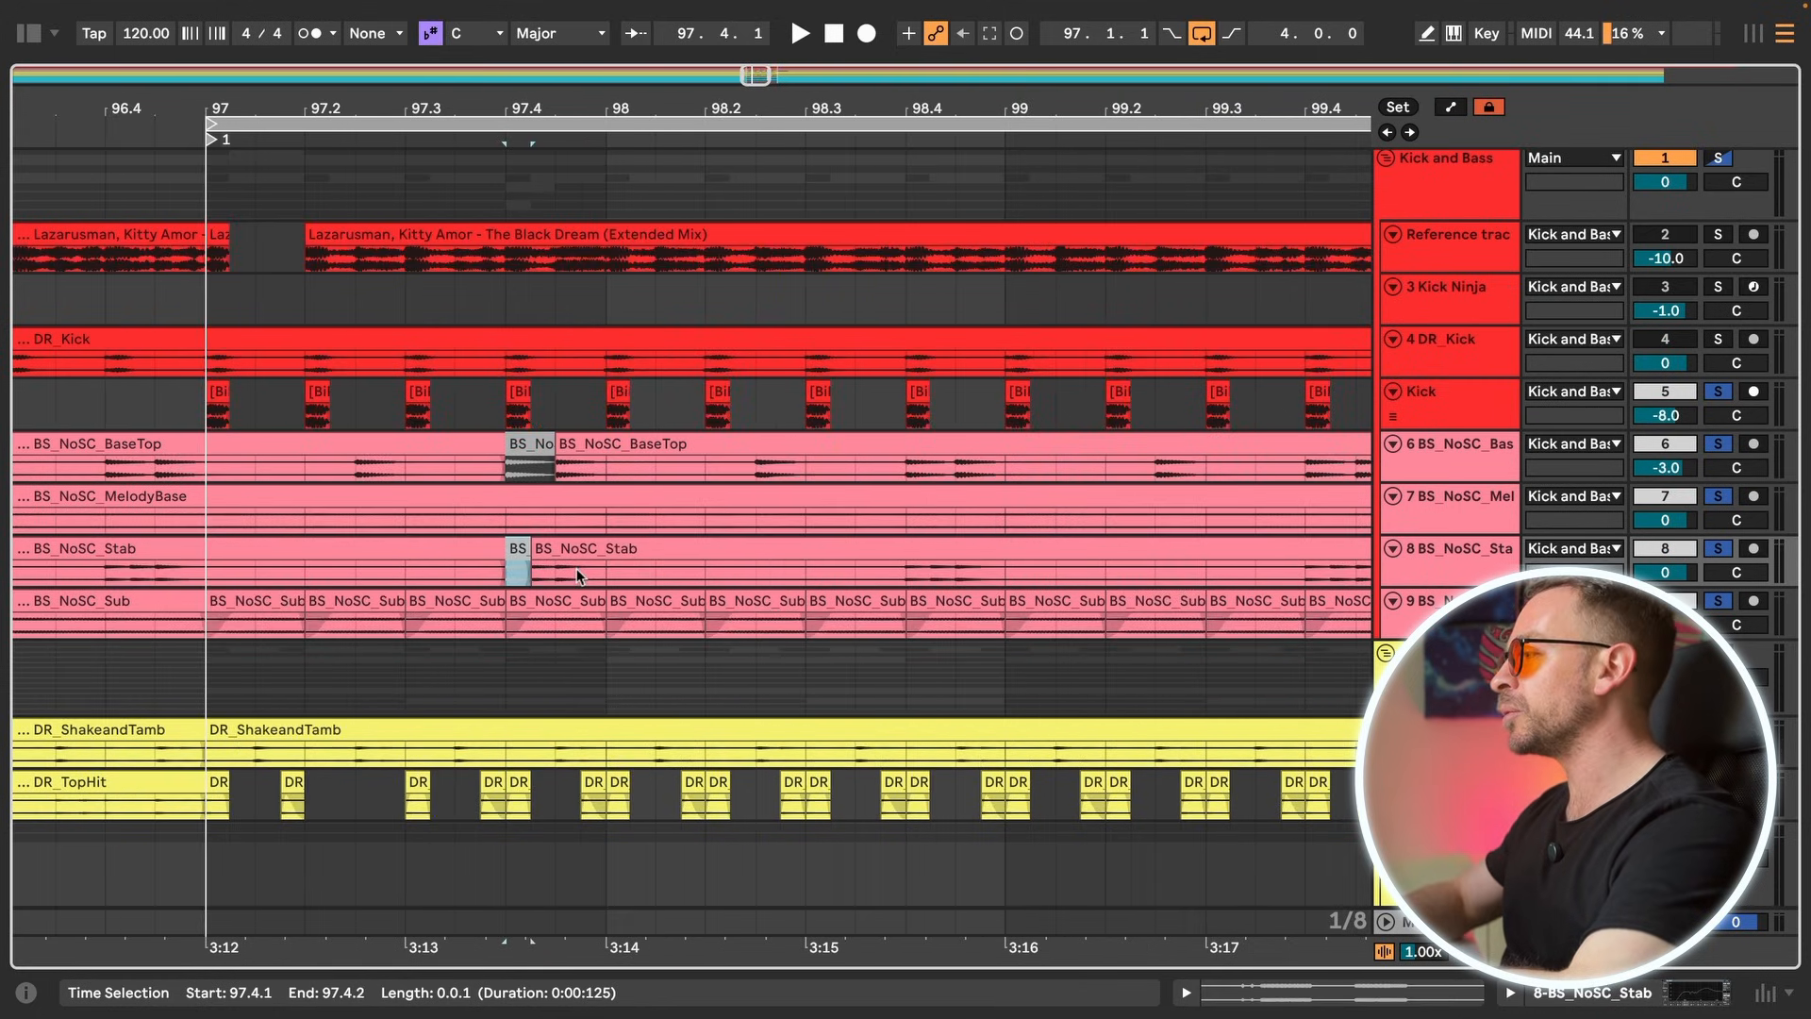
# Step: Isolate and deactivate the short BS_NoSC_Stab section starting at 98.4.1
pyautogui.hscroll(3, 799, 559)
pyautogui.click(785, 571)
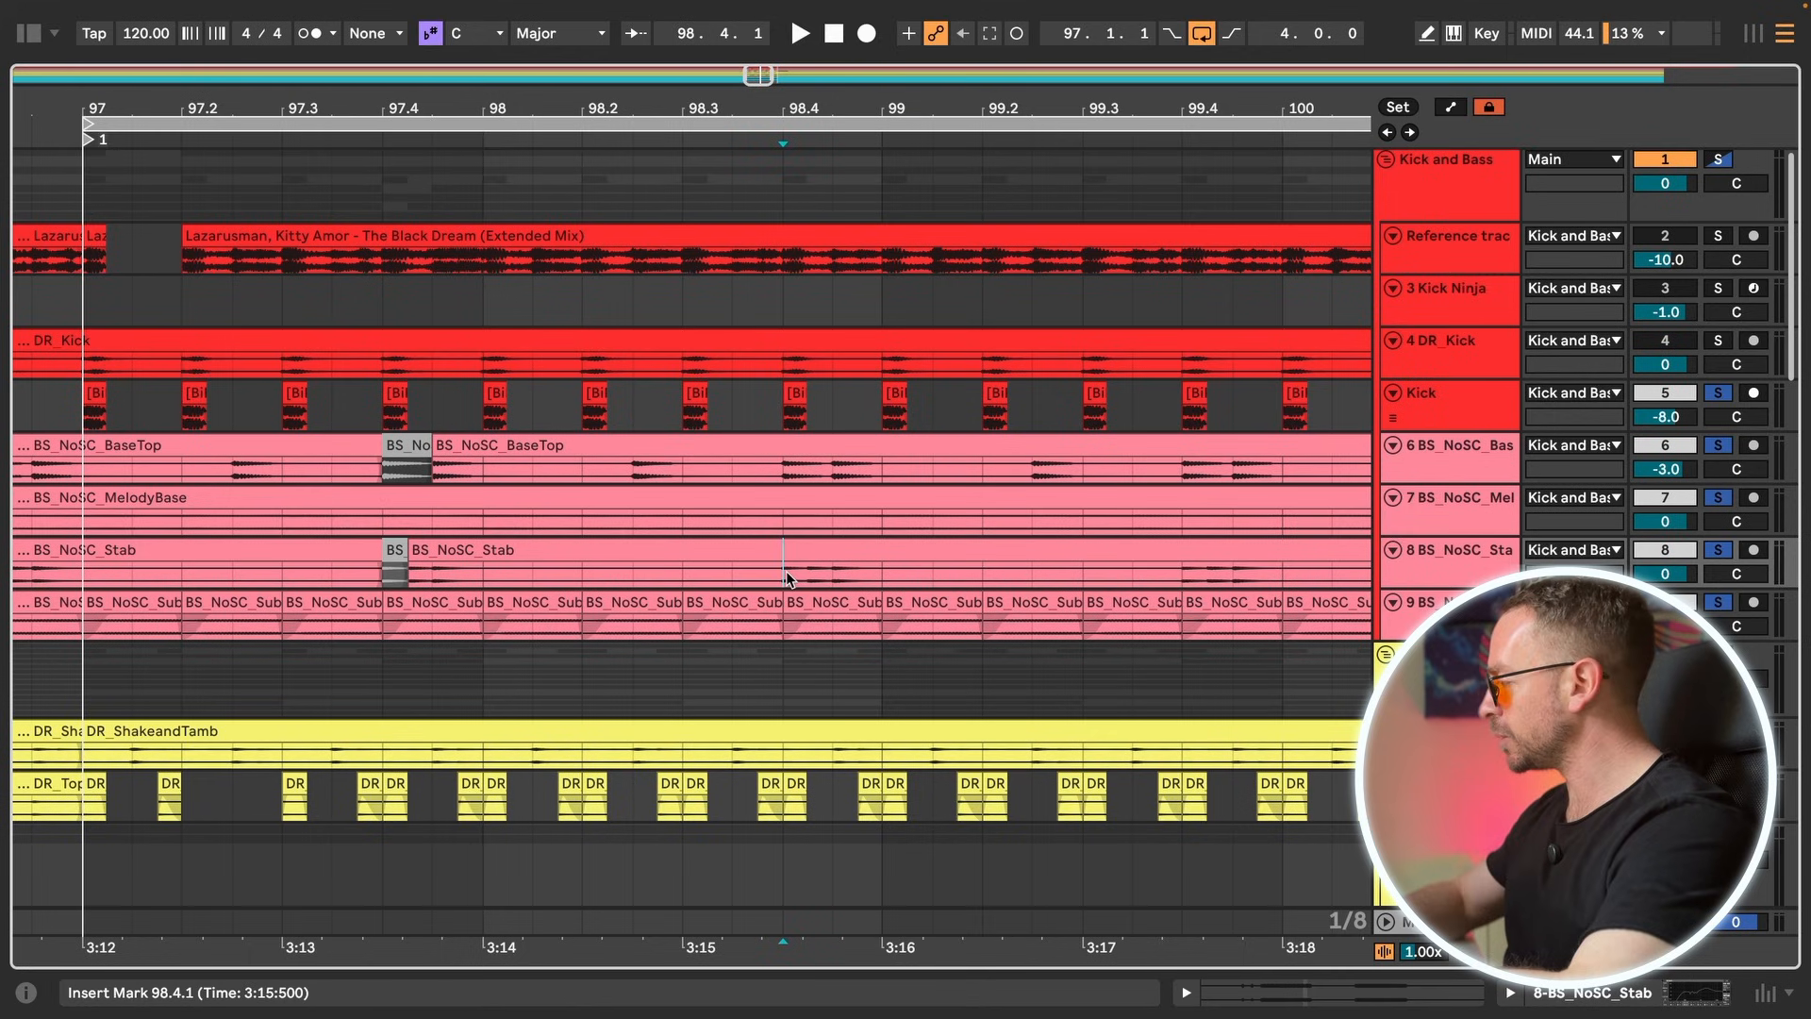
pyautogui.scroll(5, 788, 575)
pyautogui.moveTo(785, 575); pyautogui.dragTo(842, 574)
pyautogui.hotkey('ctrl', 'e')
# Step: Deactivate the matching BaseTop sections at 98.4, 99.4 and 100.4 and Stab sections at 99.4 and 100.4, then play the loop
pyautogui.moveTo(785, 469); pyautogui.dragTo(910, 470)
pyautogui.hscroll(5, 910, 472)
pyautogui.moveTo(907, 469); pyautogui.dragTo(1021, 470)
pyautogui.scroll(-5, 969, 574)
pyautogui.moveTo(906, 574); pyautogui.dragTo(1084, 579)
pyautogui.press('space')
pyautogui.hscroll(-2, 387, 594)
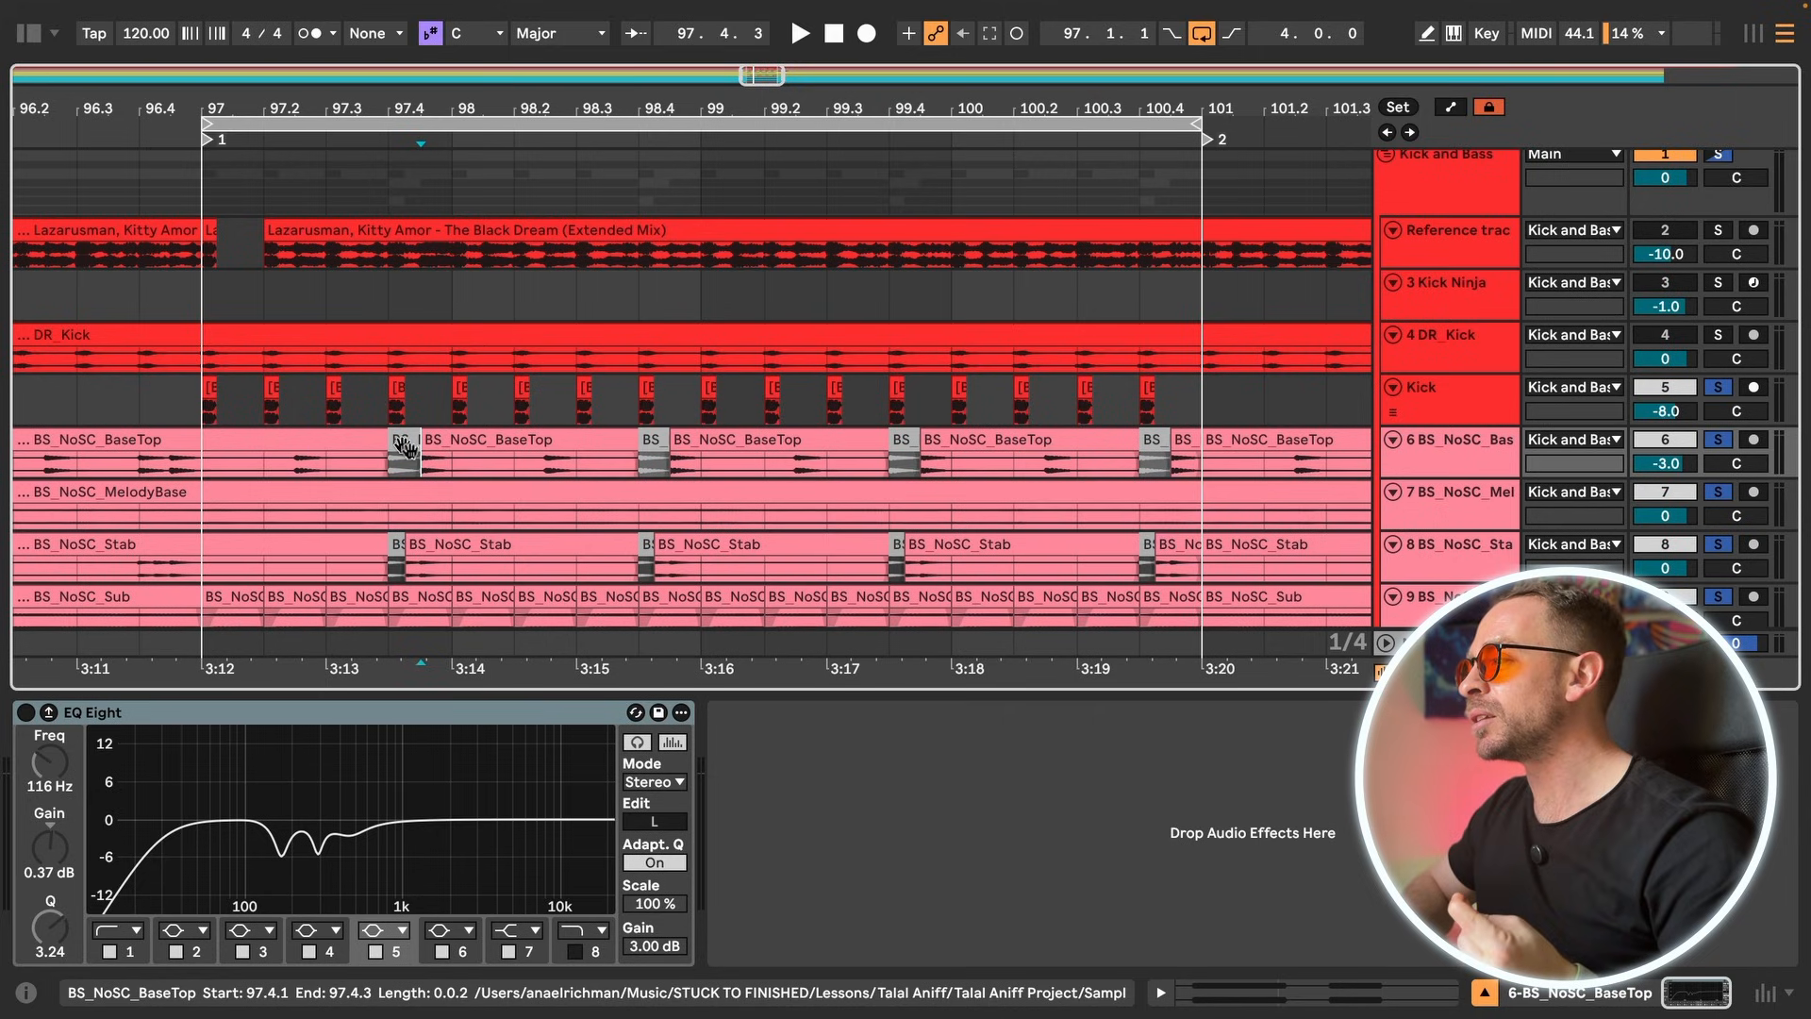
# Step: Turn on the BaseTop track's EQ Eight during playback and select the BS_NoSC_Stab clip starting at 97.4.2
pyautogui.click(468, 449)
pyautogui.press('s')
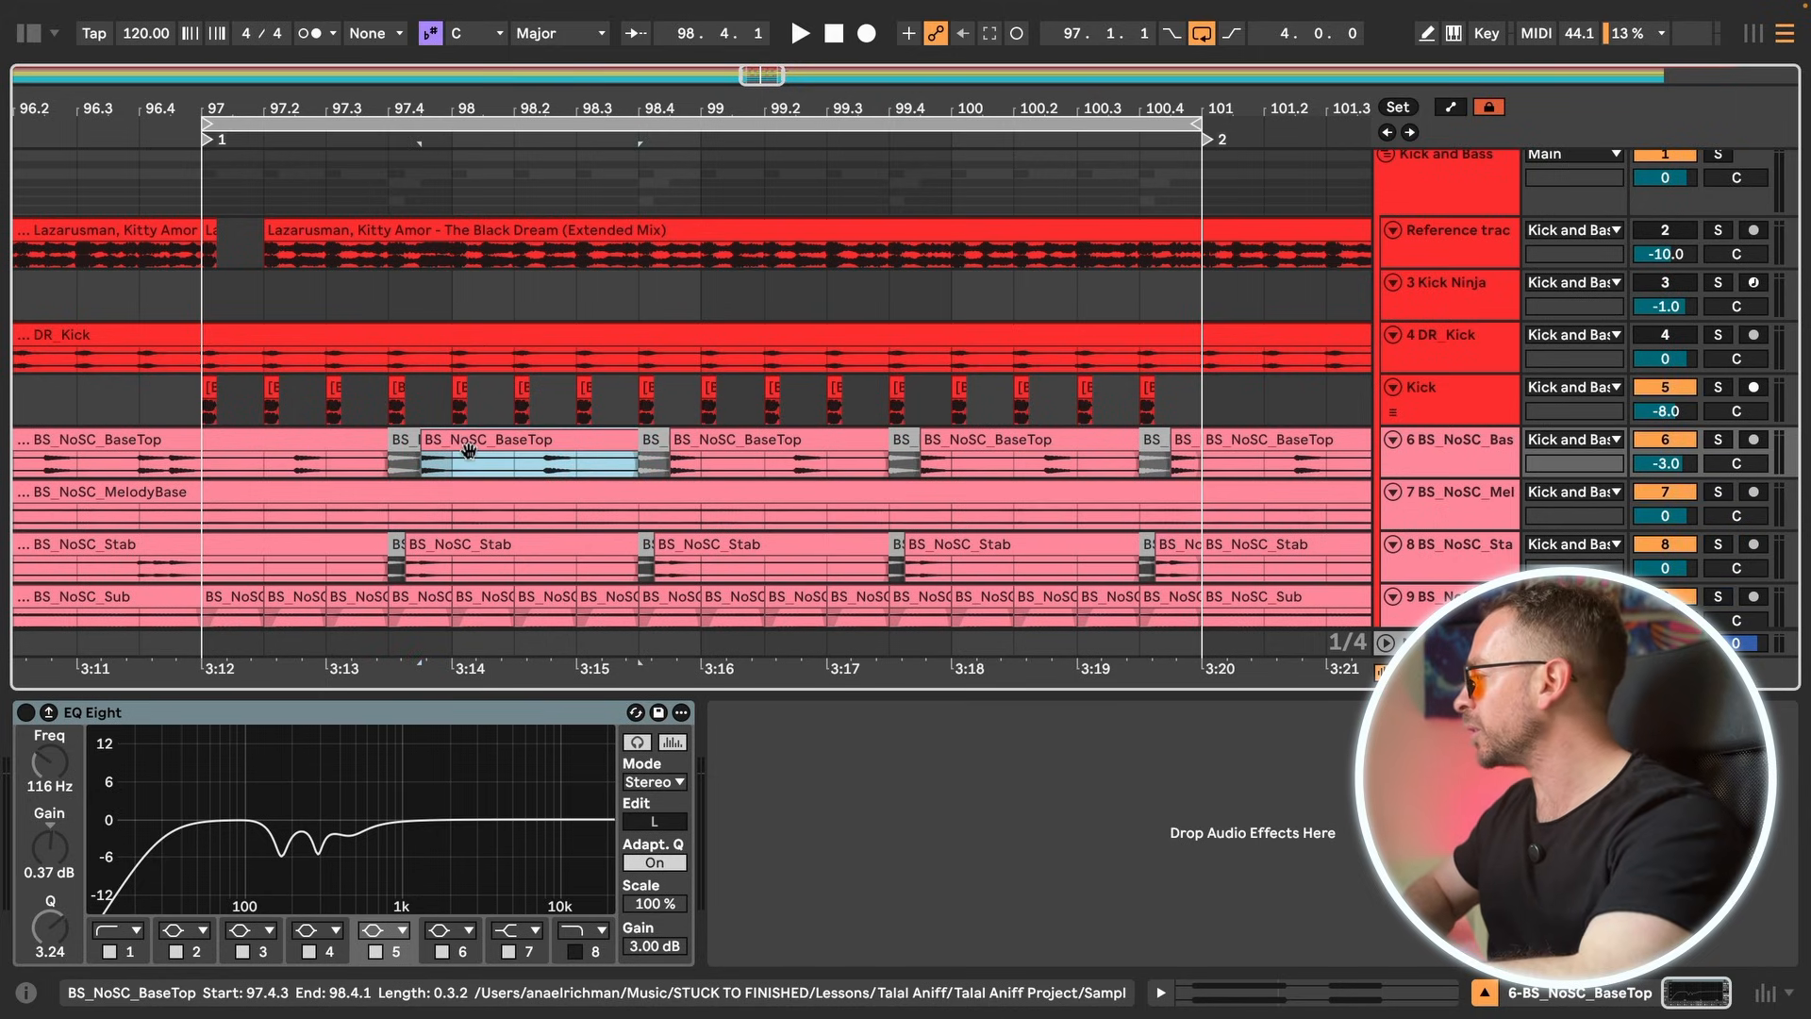
pyautogui.press('space')
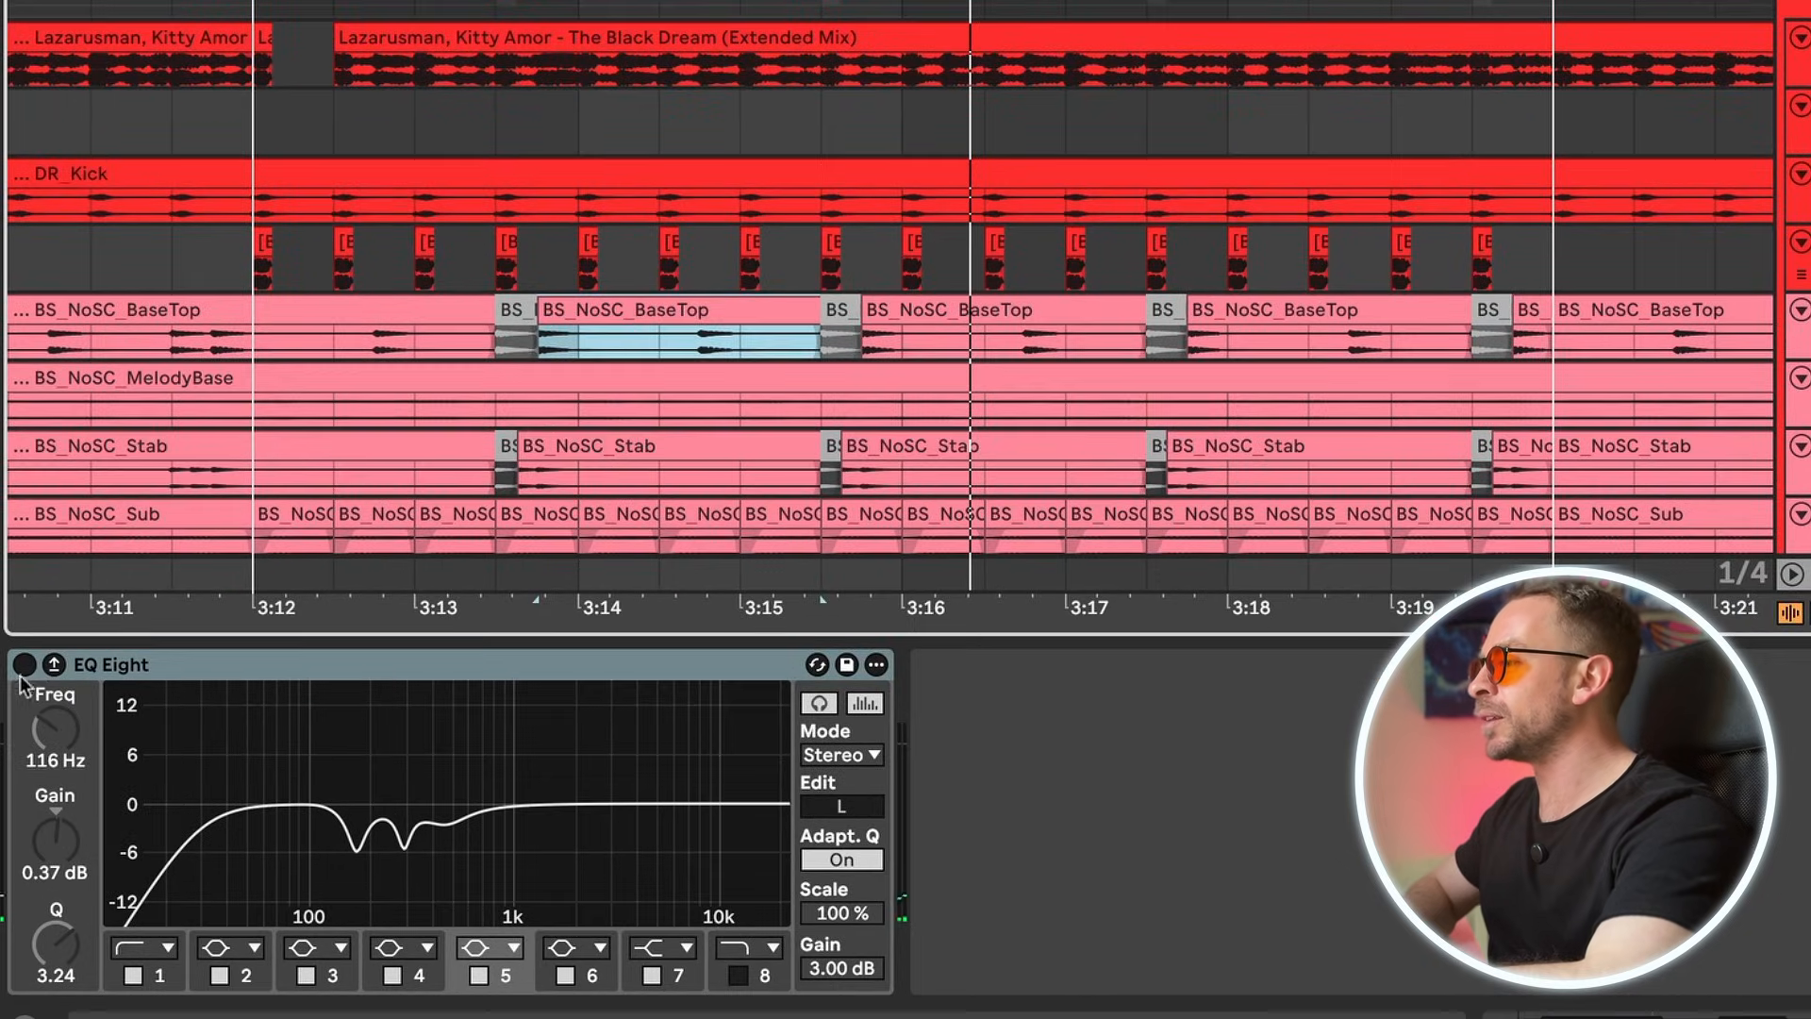
pyautogui.click(26, 712)
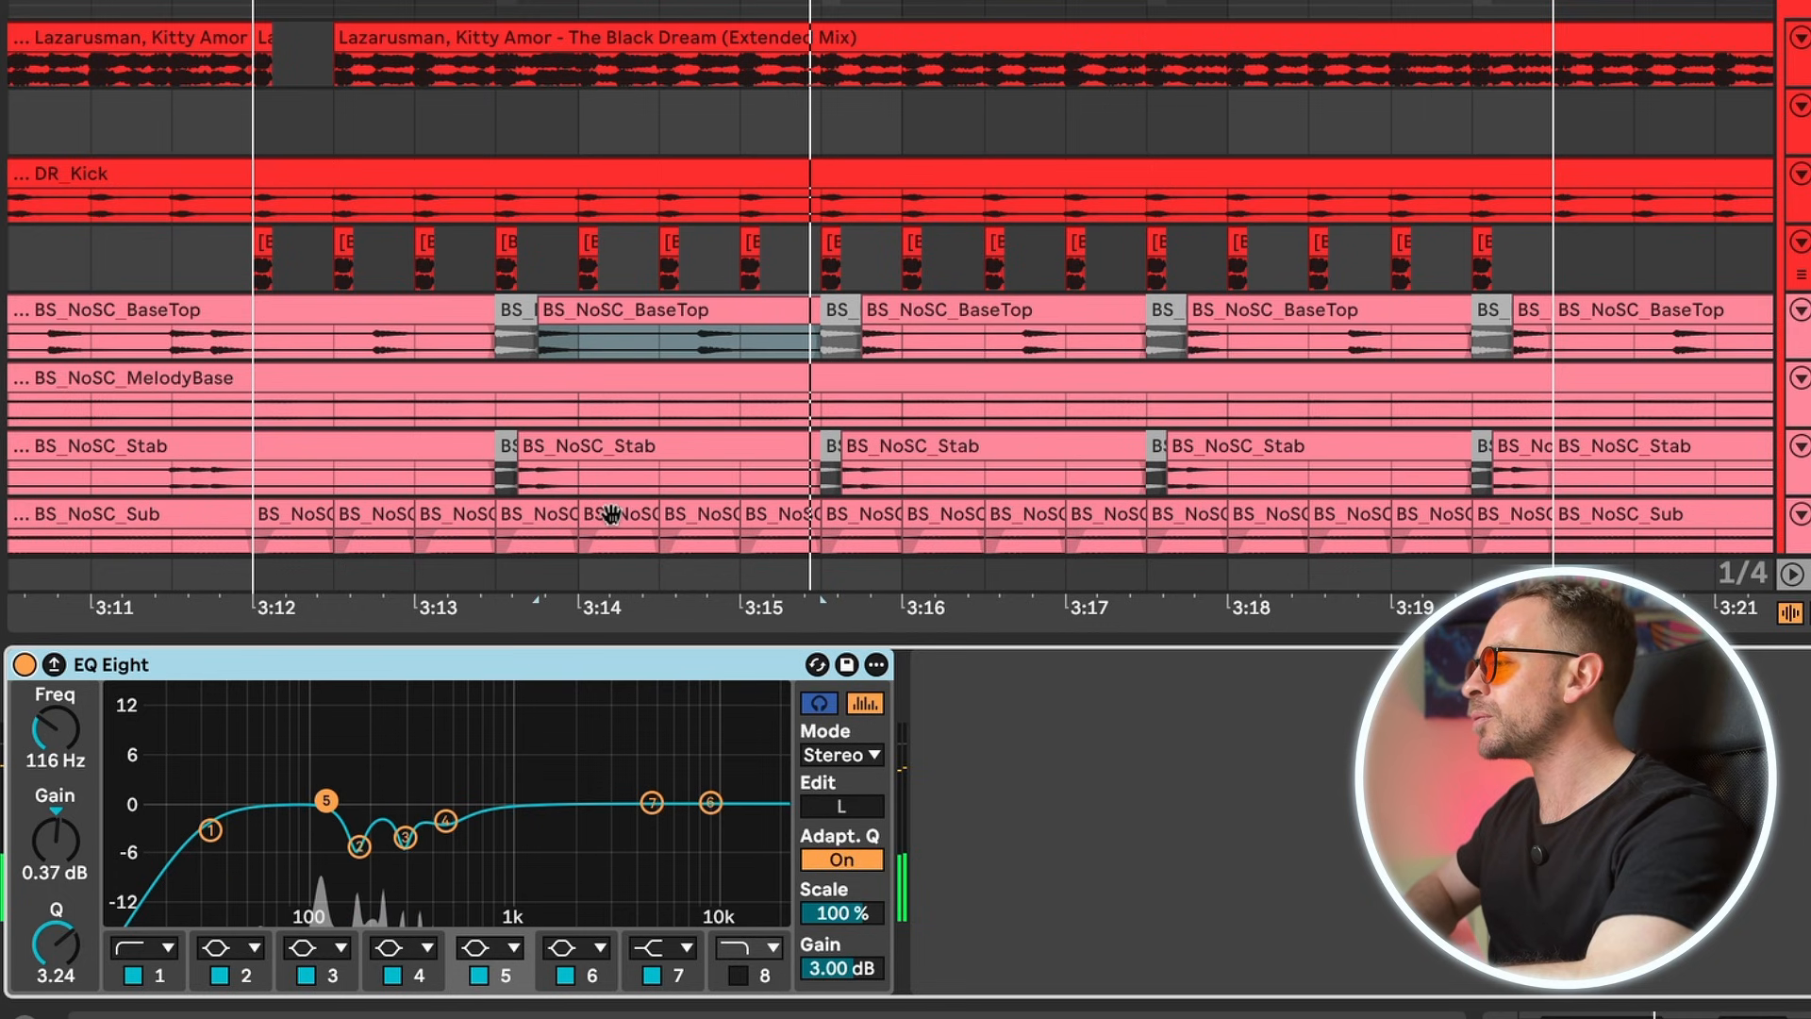
pyautogui.click(604, 453)
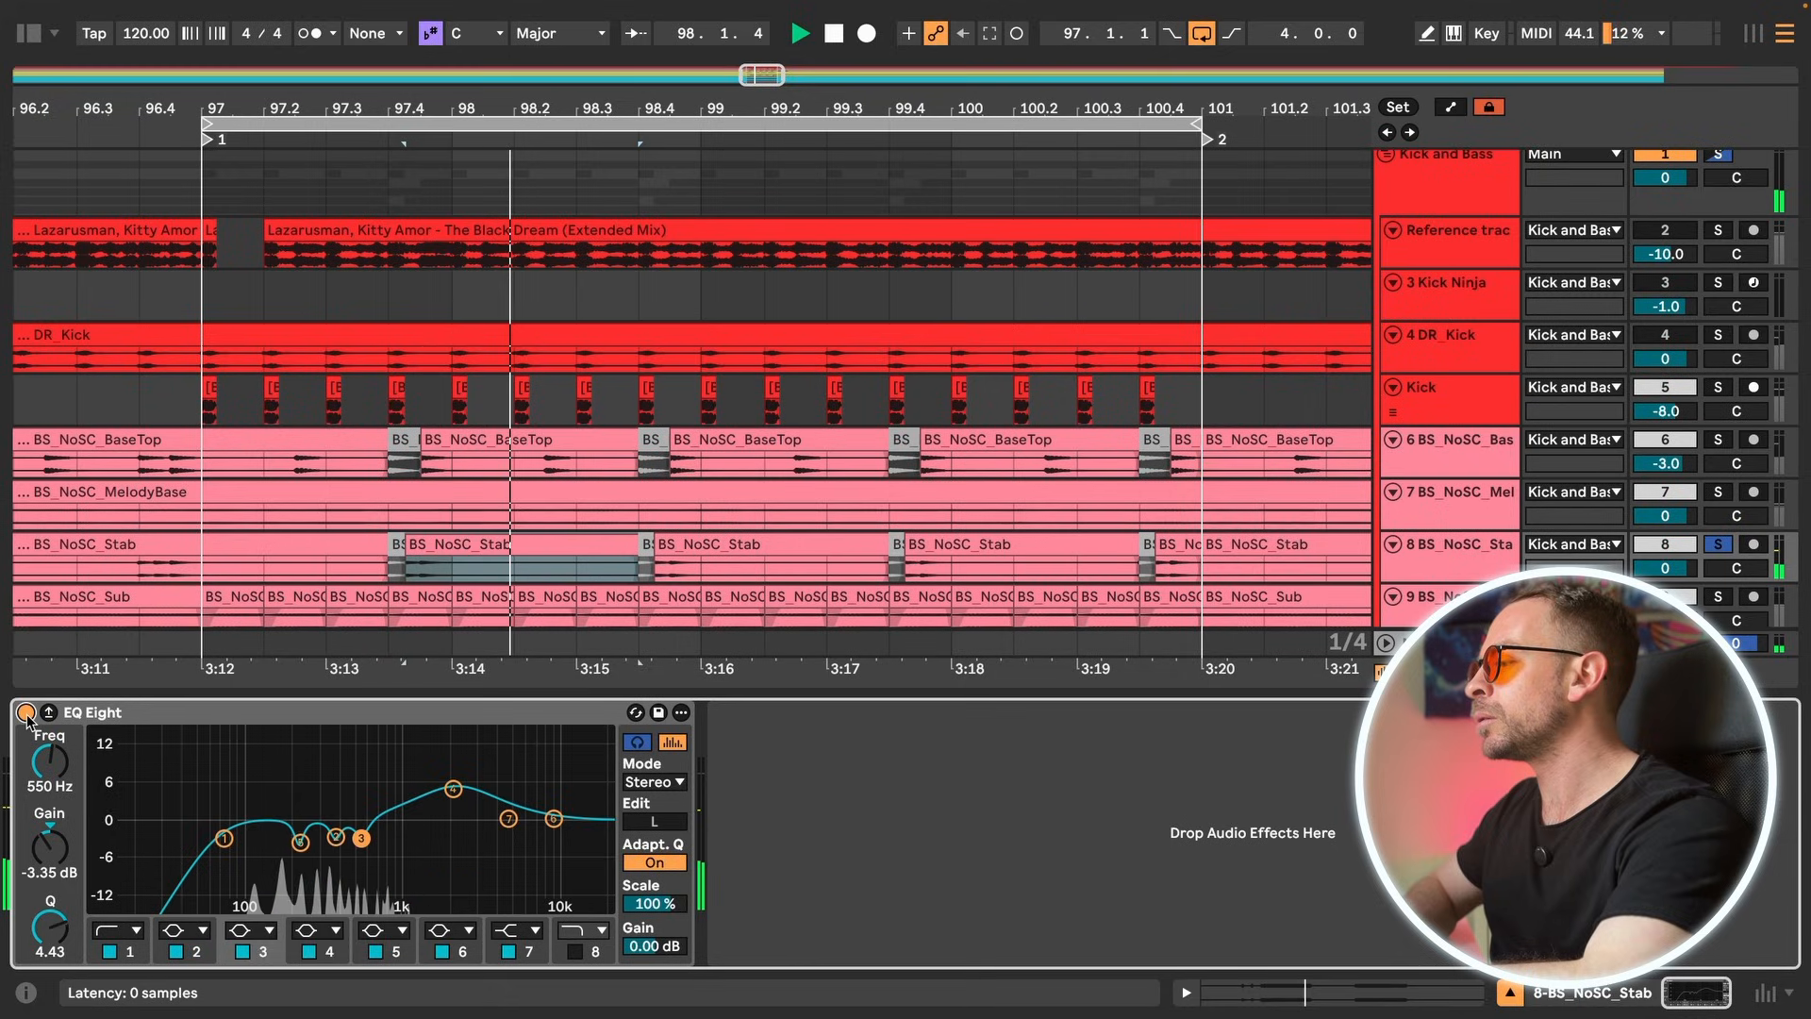
# Step: Audition the soloed MelodyBase track together with the Sub track and open MelodyBase's Gatekeeper device
pyautogui.click(1469, 505)
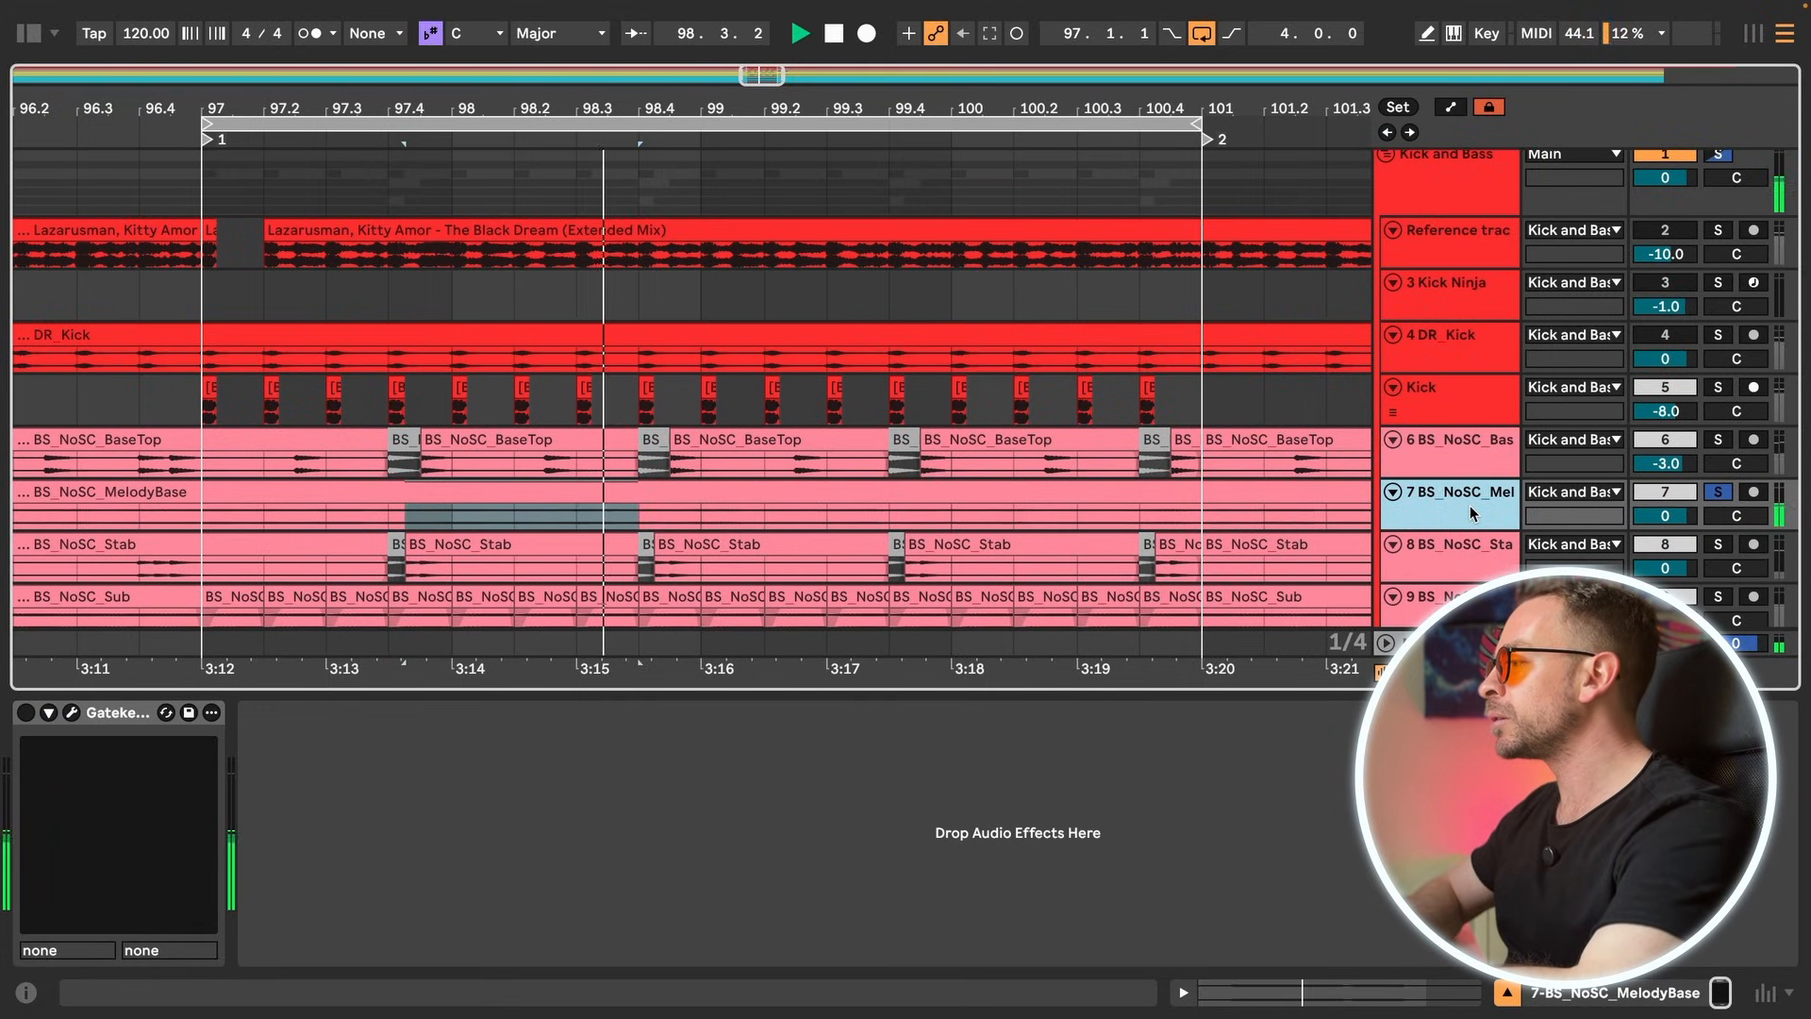
pyautogui.scroll(-2, 1469, 512)
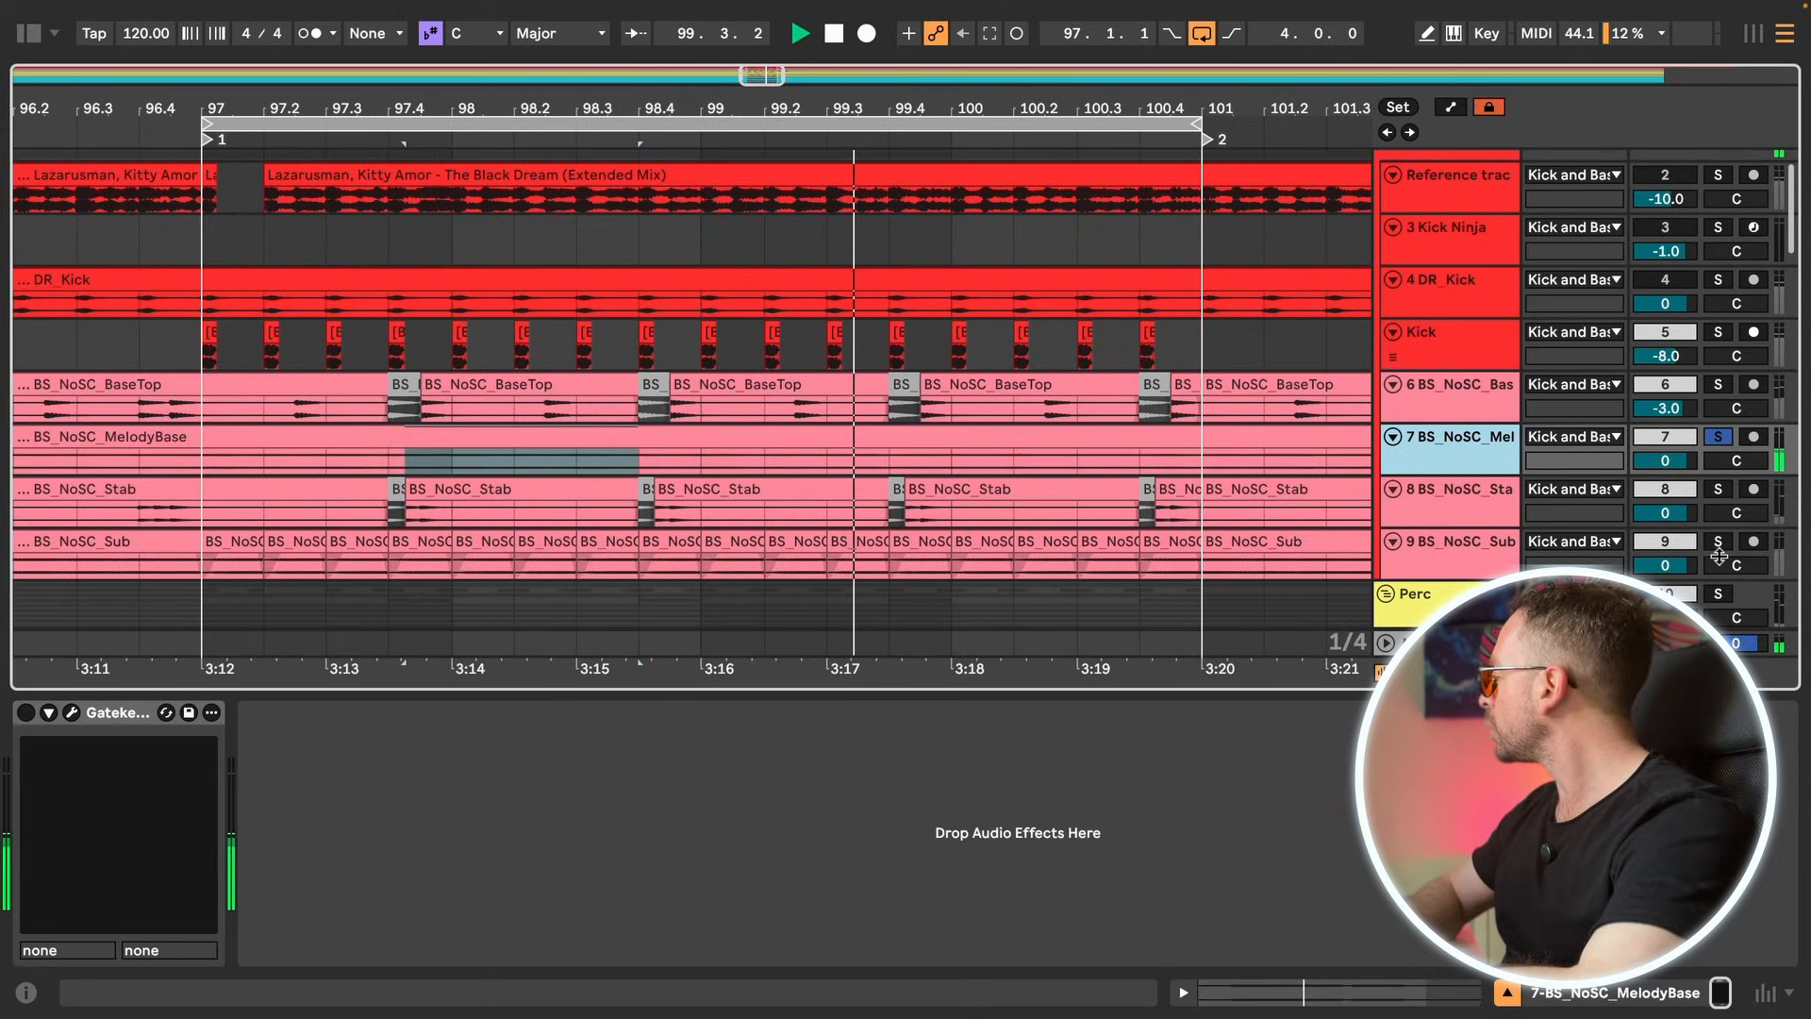
pyautogui.click(1717, 545)
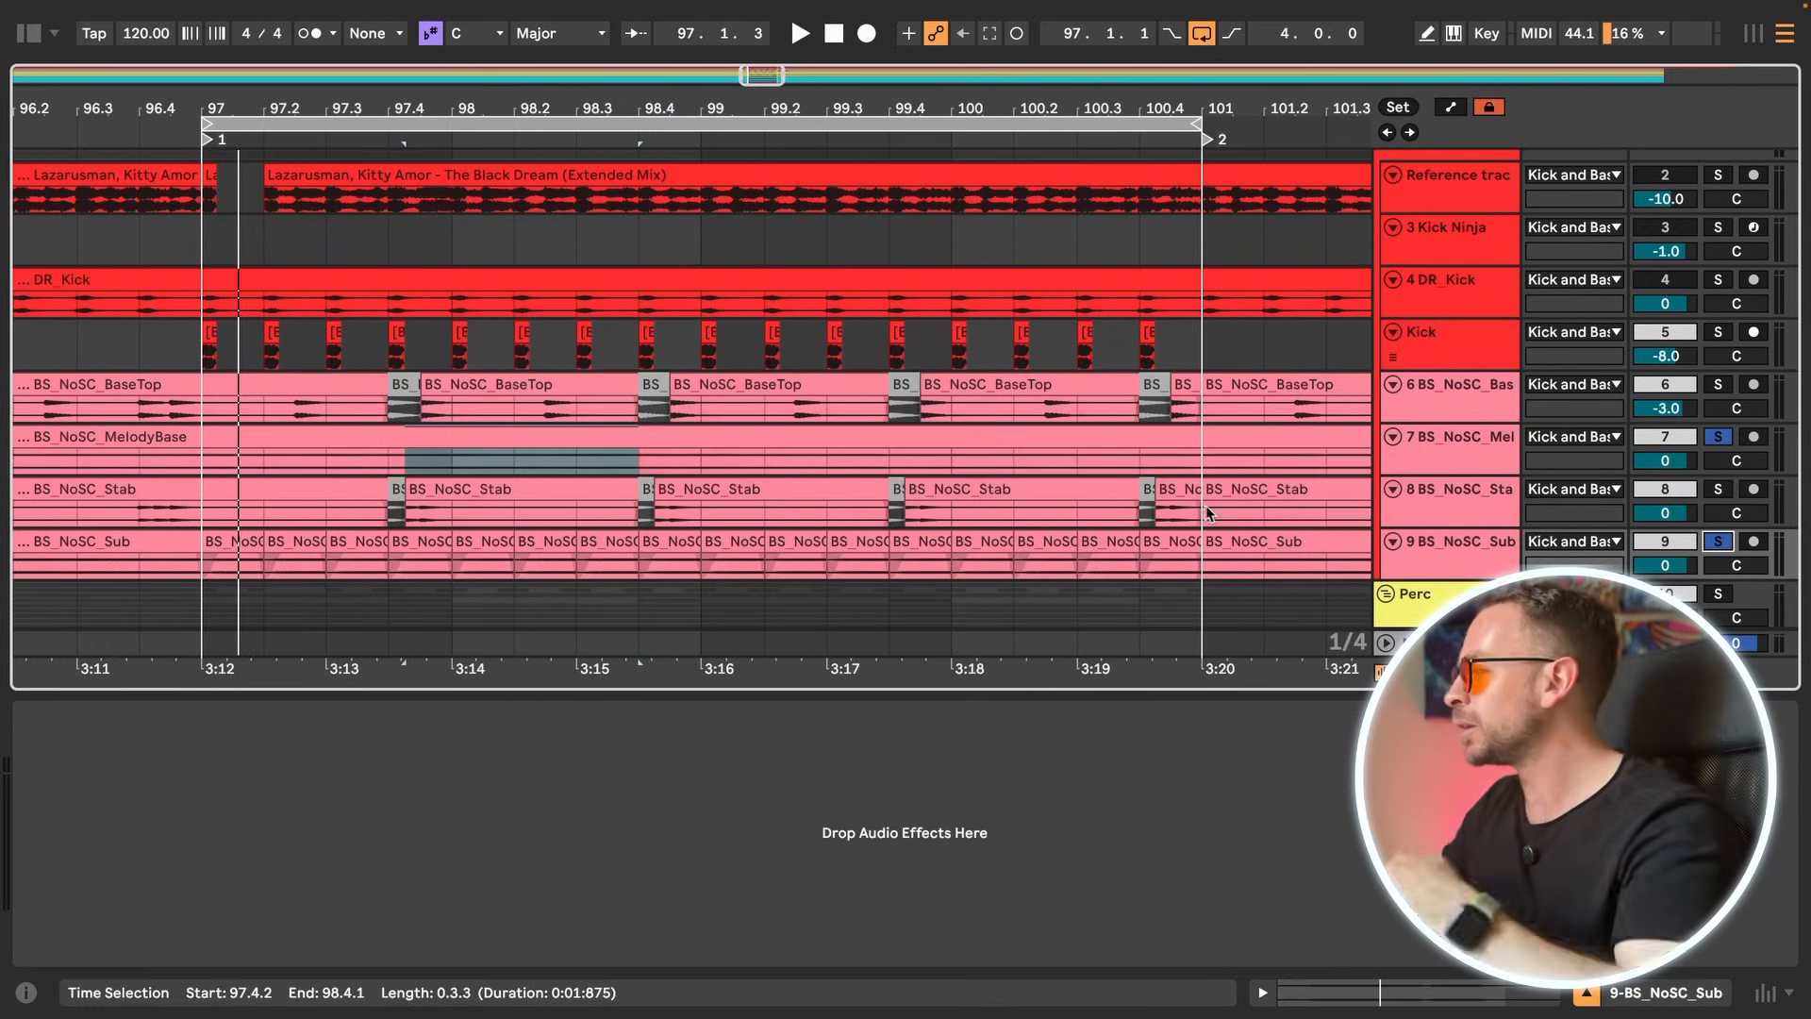
pyautogui.click(1446, 451)
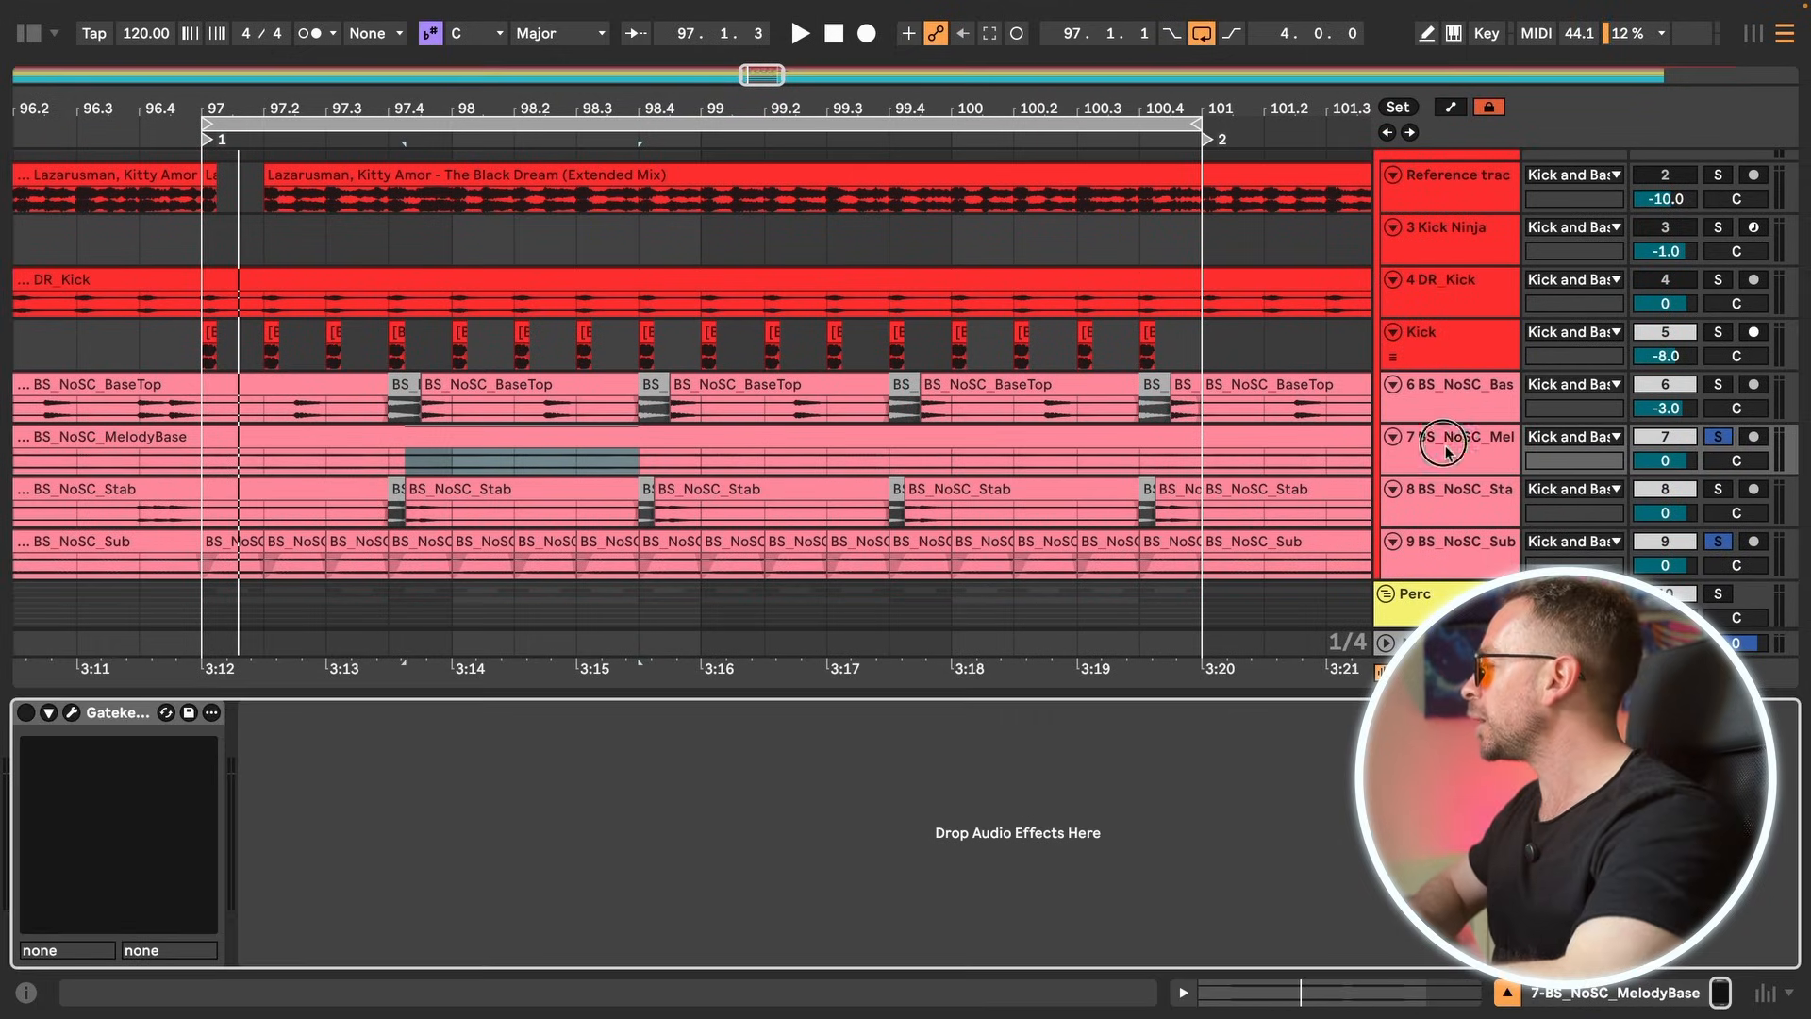
pyautogui.click(73, 713)
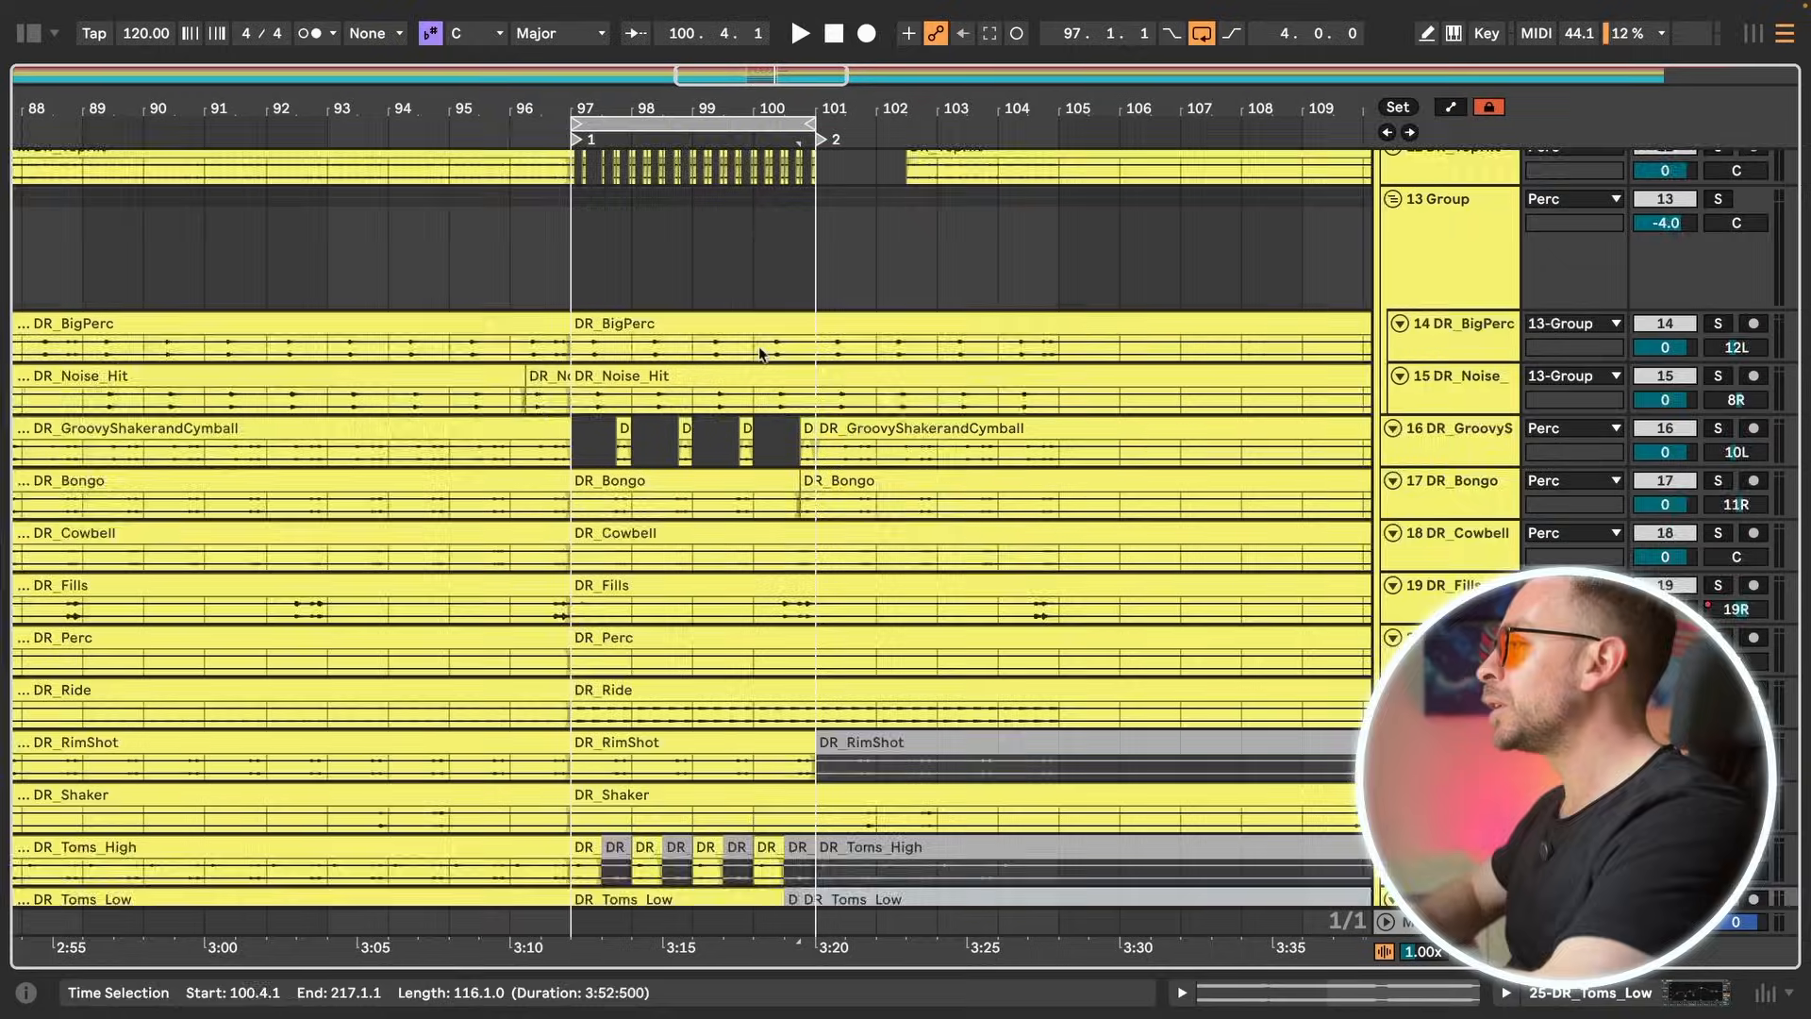
# Step: Solo the Perc group
pyautogui.scroll(5, 1269, 384)
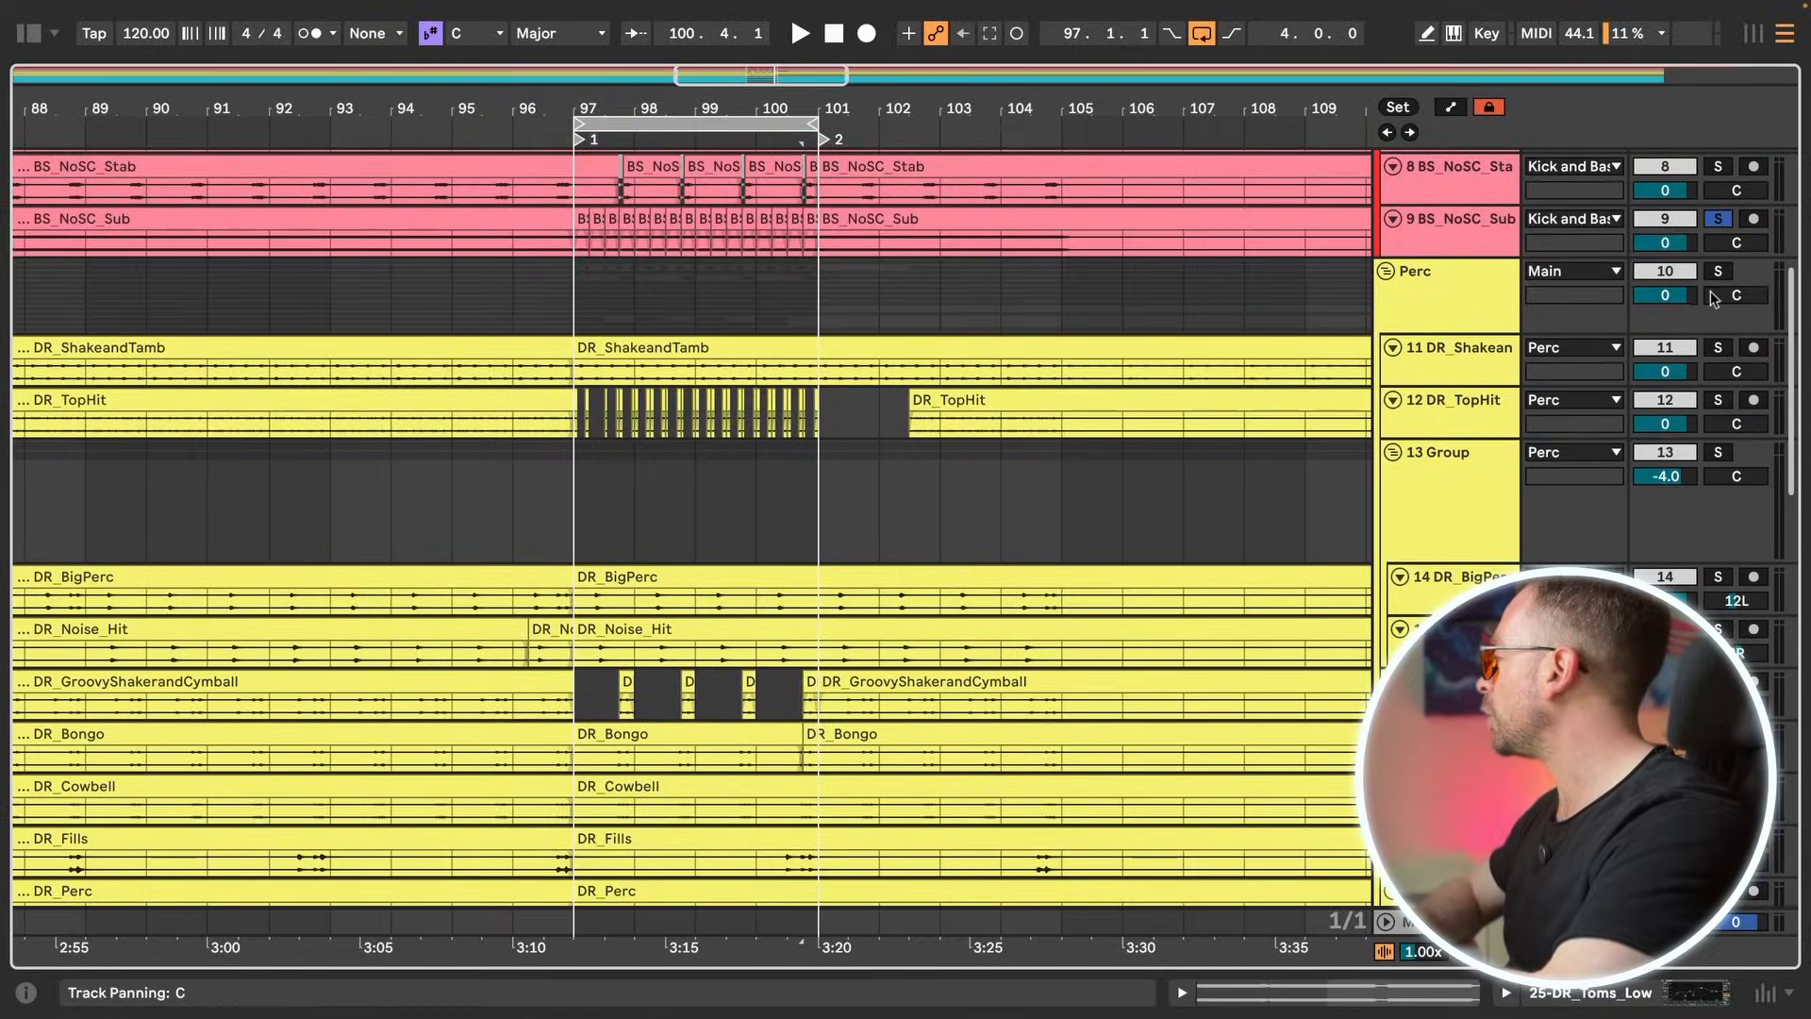
pyautogui.click(1718, 272)
pyautogui.scroll(-2, 1067, 343)
pyautogui.hscroll(1, 1067, 343)
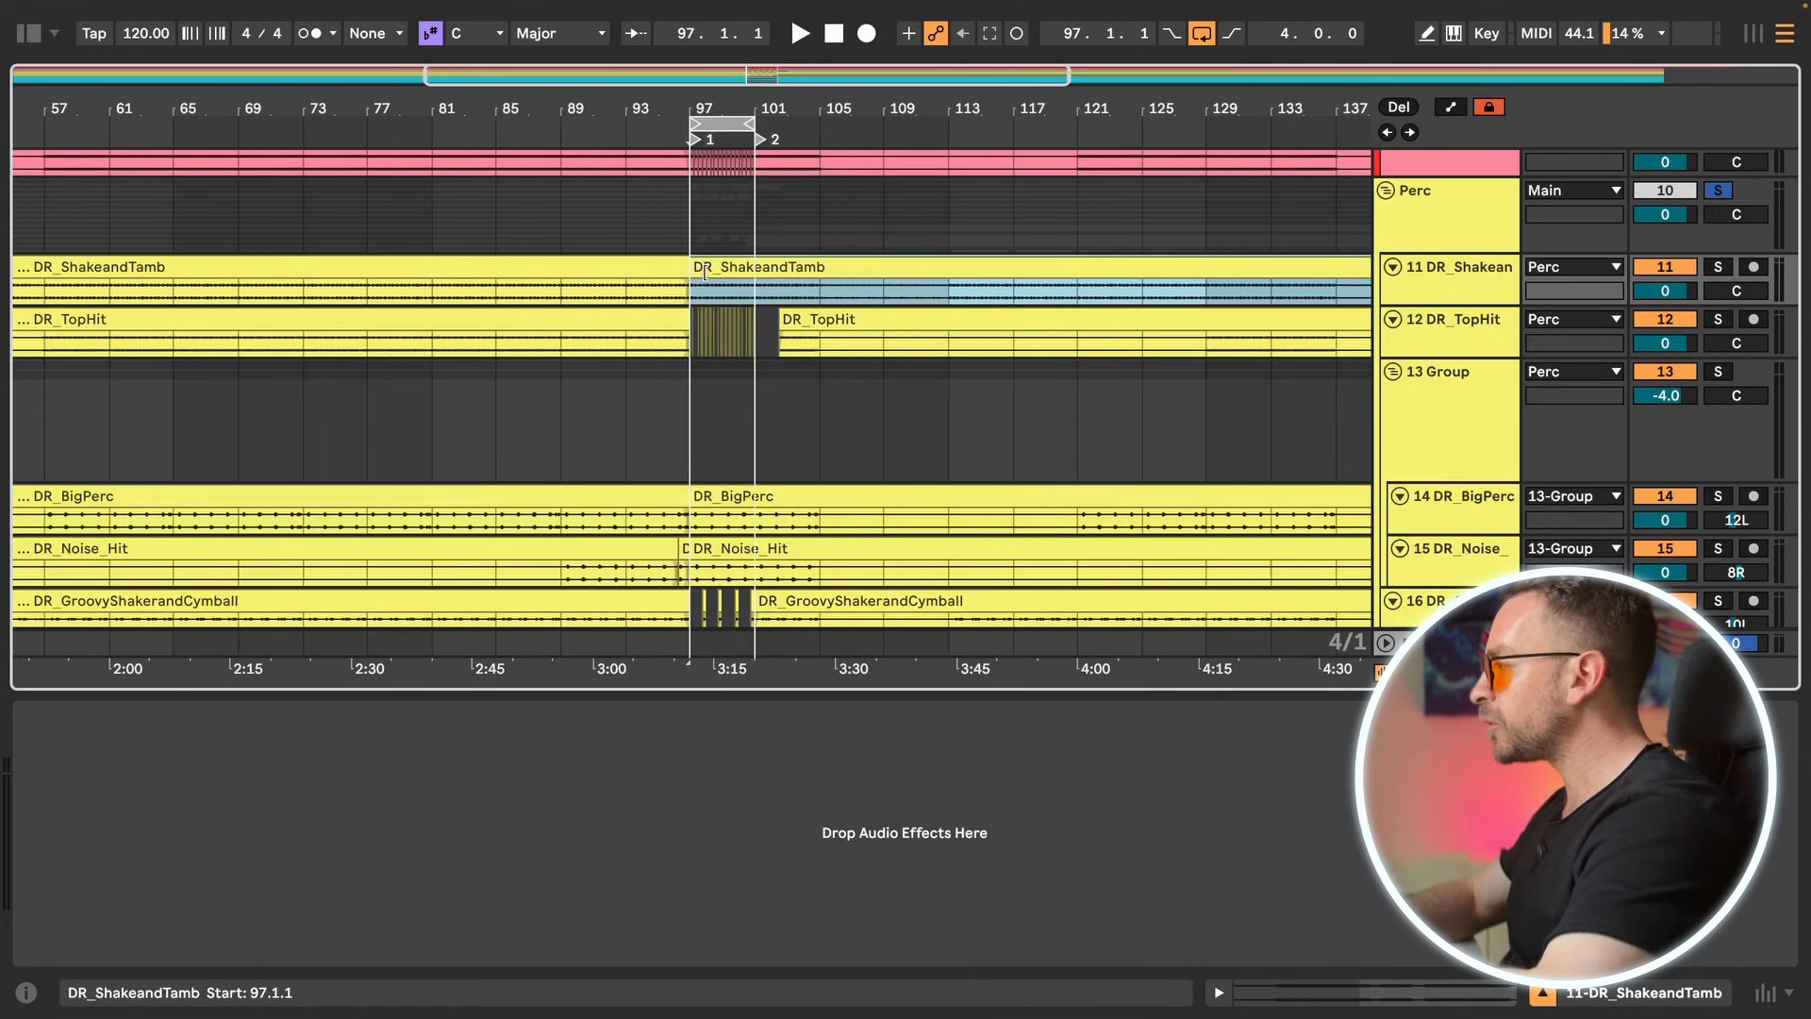
# Step: Solo DR_TopHit alongside DR_ShakeandTamb, play the four-bar loop from bar 97, and select the DR_TopHit track
pyautogui.press('+')
pyautogui.press('+')
pyautogui.press('+')
pyautogui.press('+')
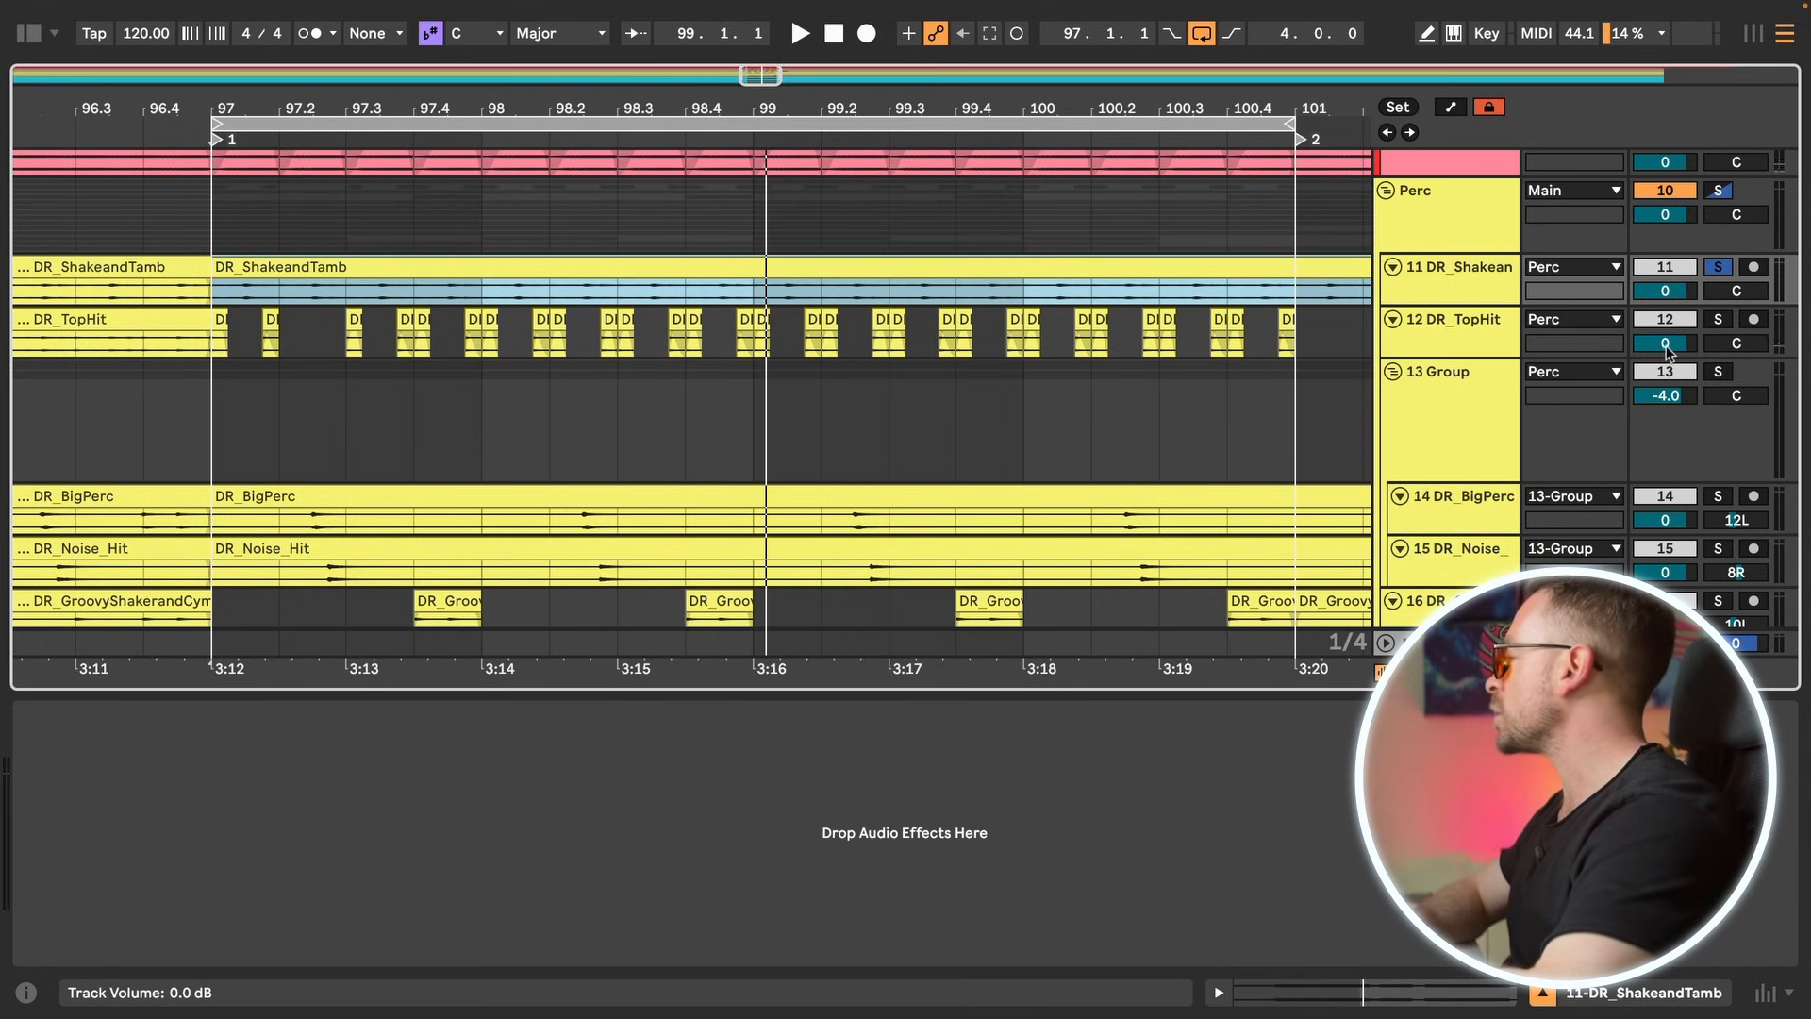
pyautogui.click(1717, 321)
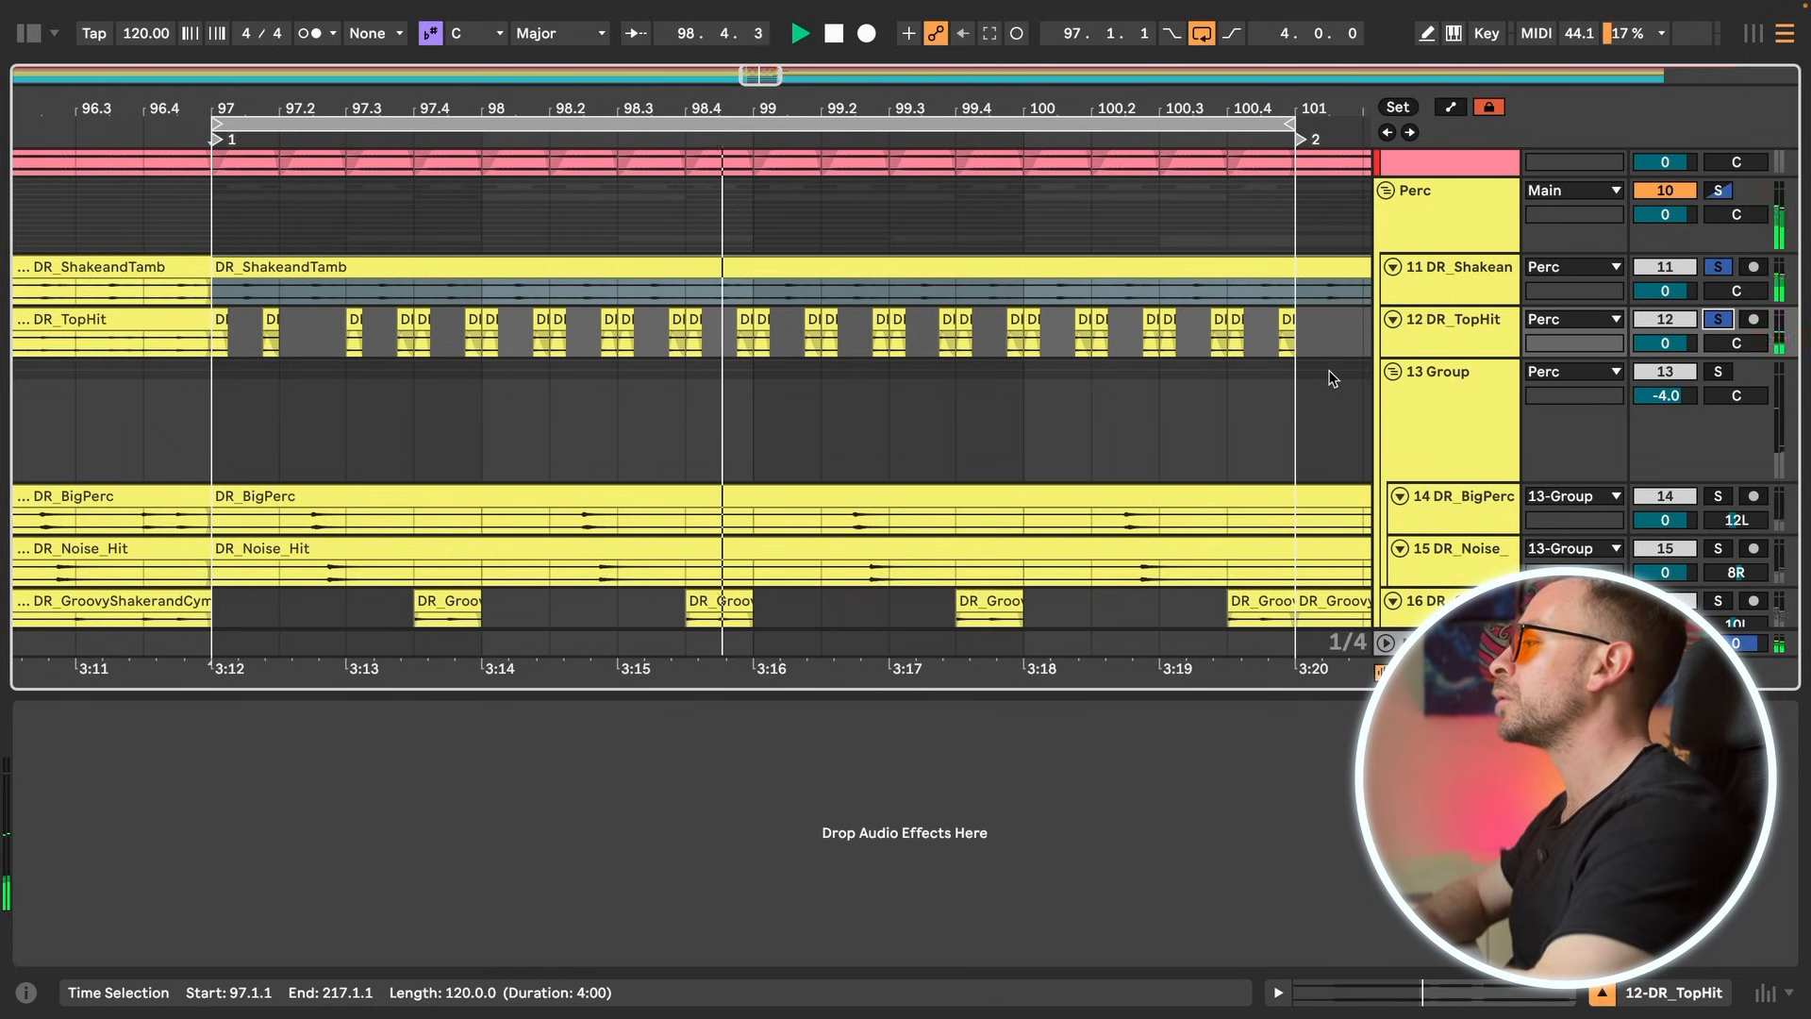
pyautogui.click(1498, 342)
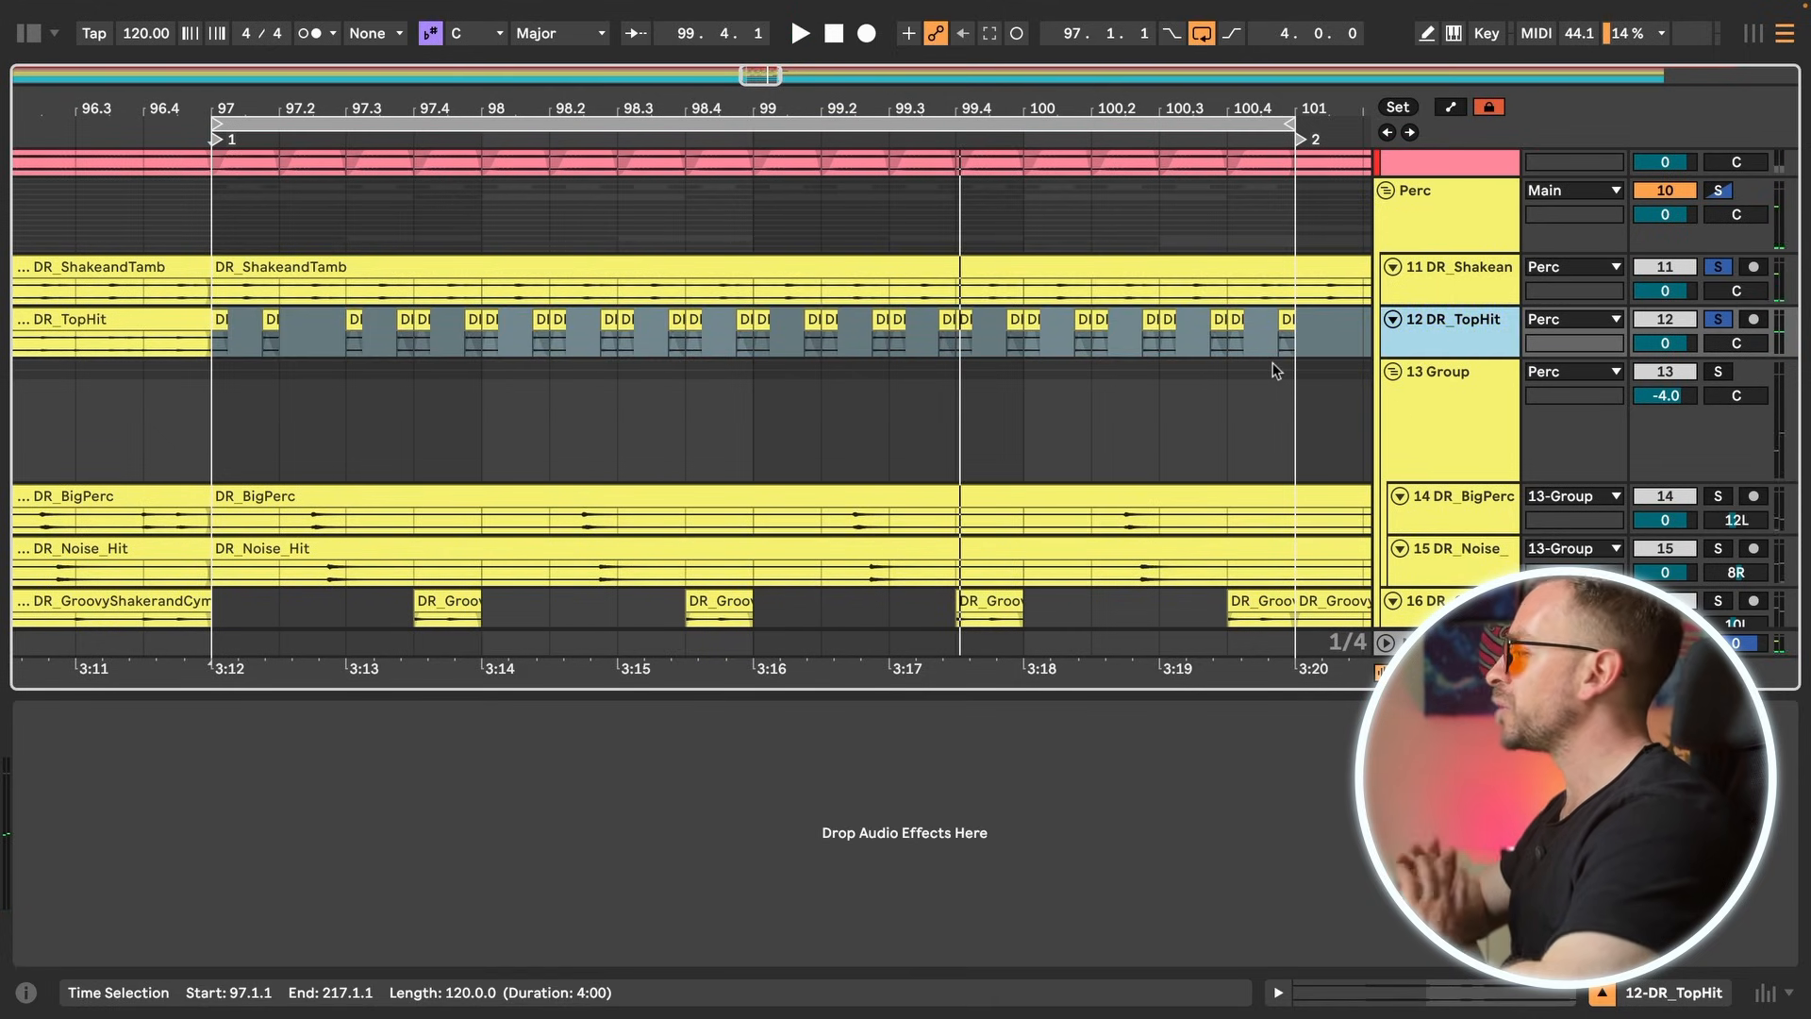
# Step: Split the DR_ShakeandTamb clip at 101.1.1 and set the warp mode of its 97.1.1 part to Beats, preserving Transients
pyautogui.click(1256, 279)
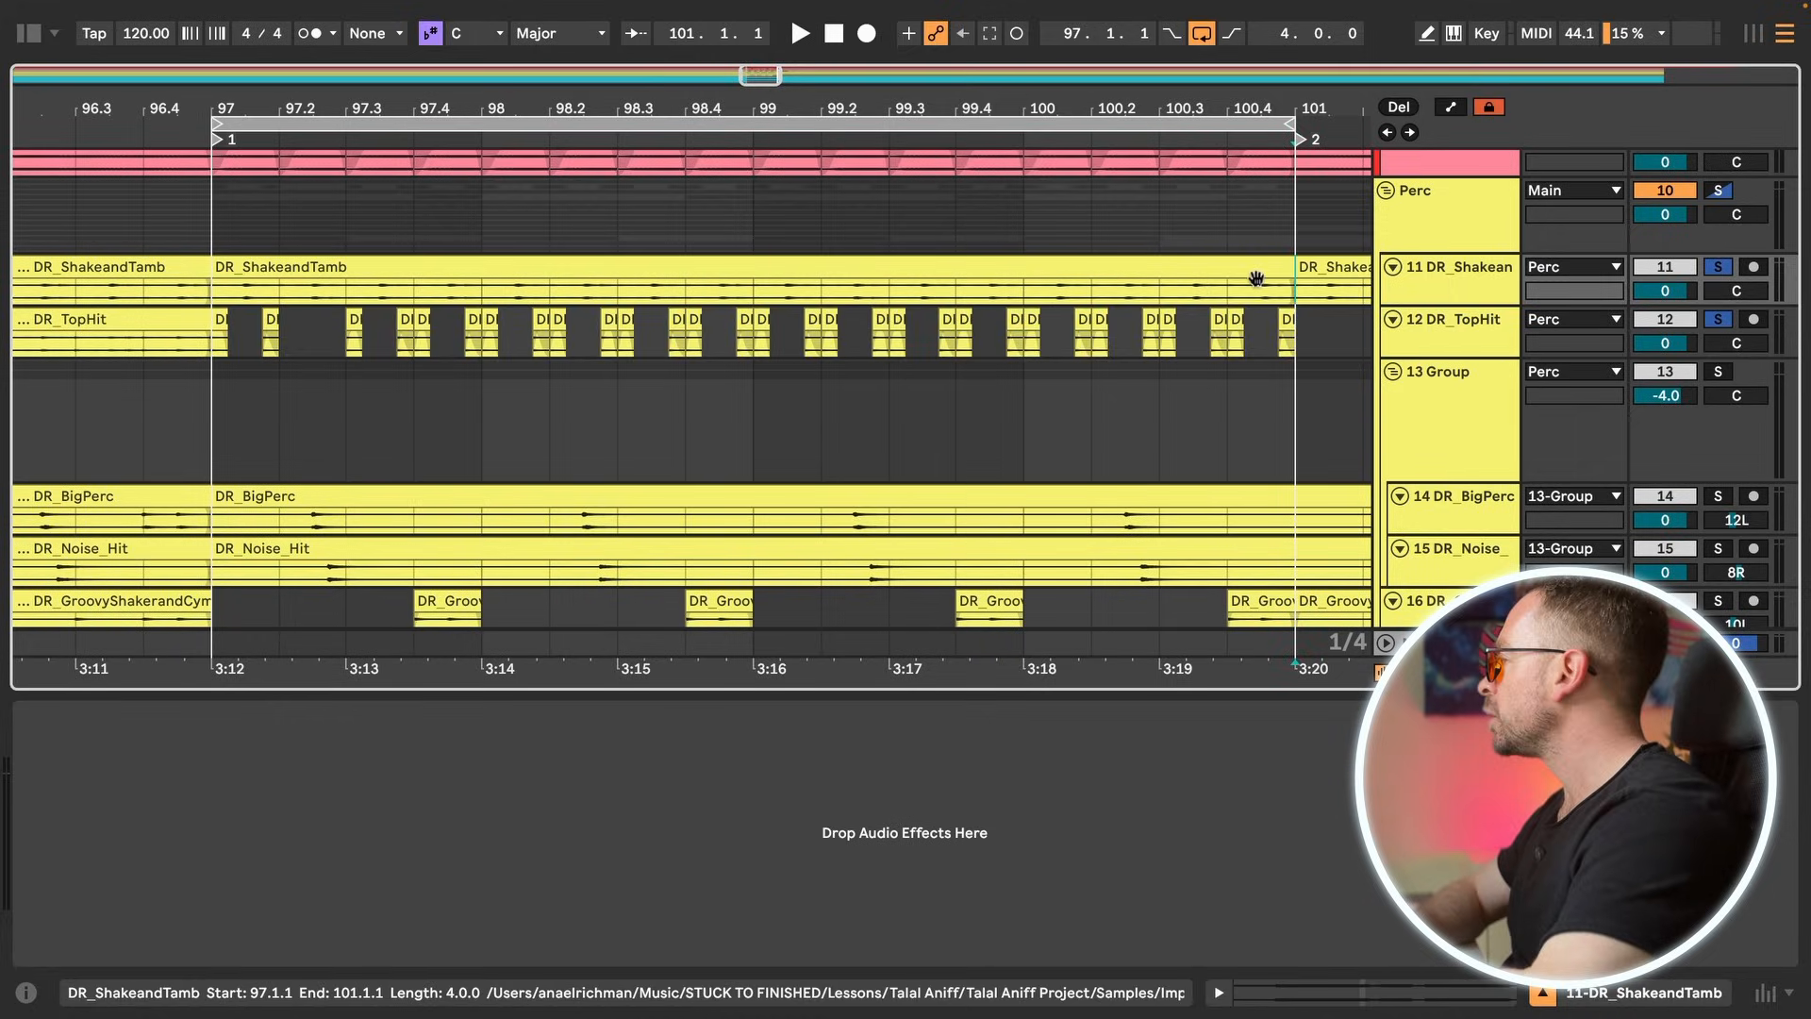
pyautogui.doubleClick(1253, 276)
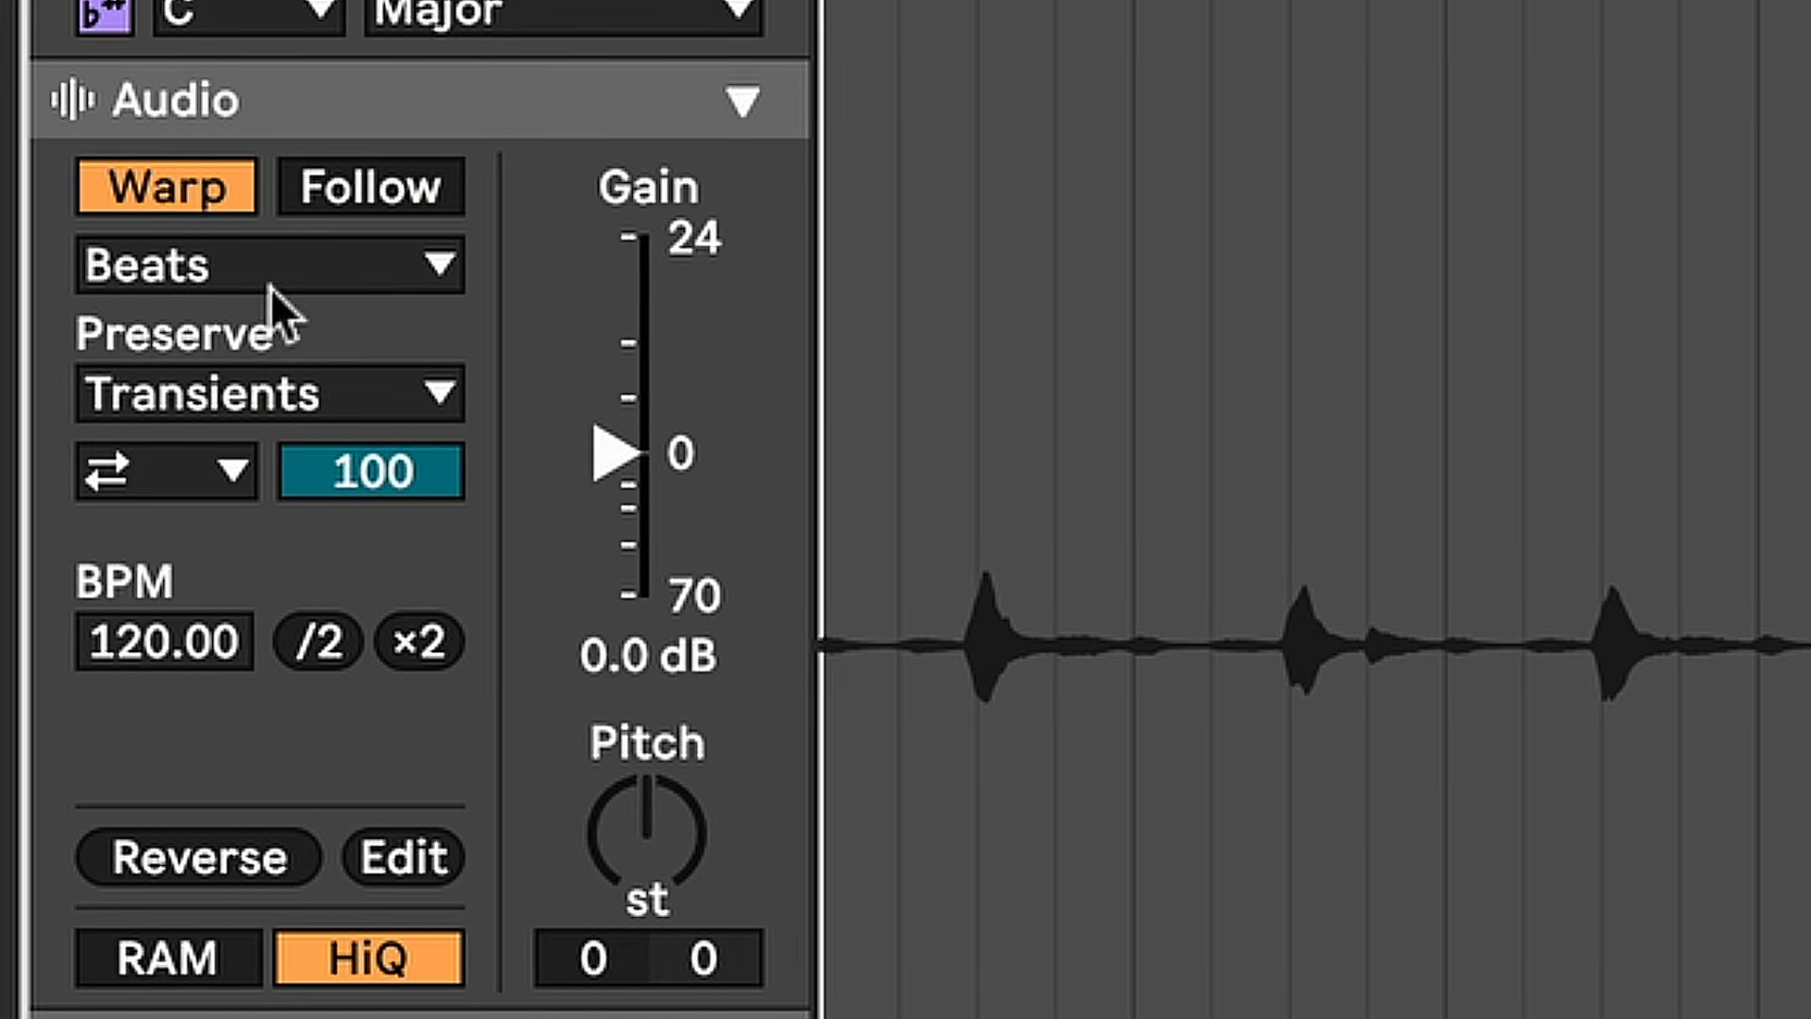
pyautogui.click(193, 459)
pyautogui.click(192, 459)
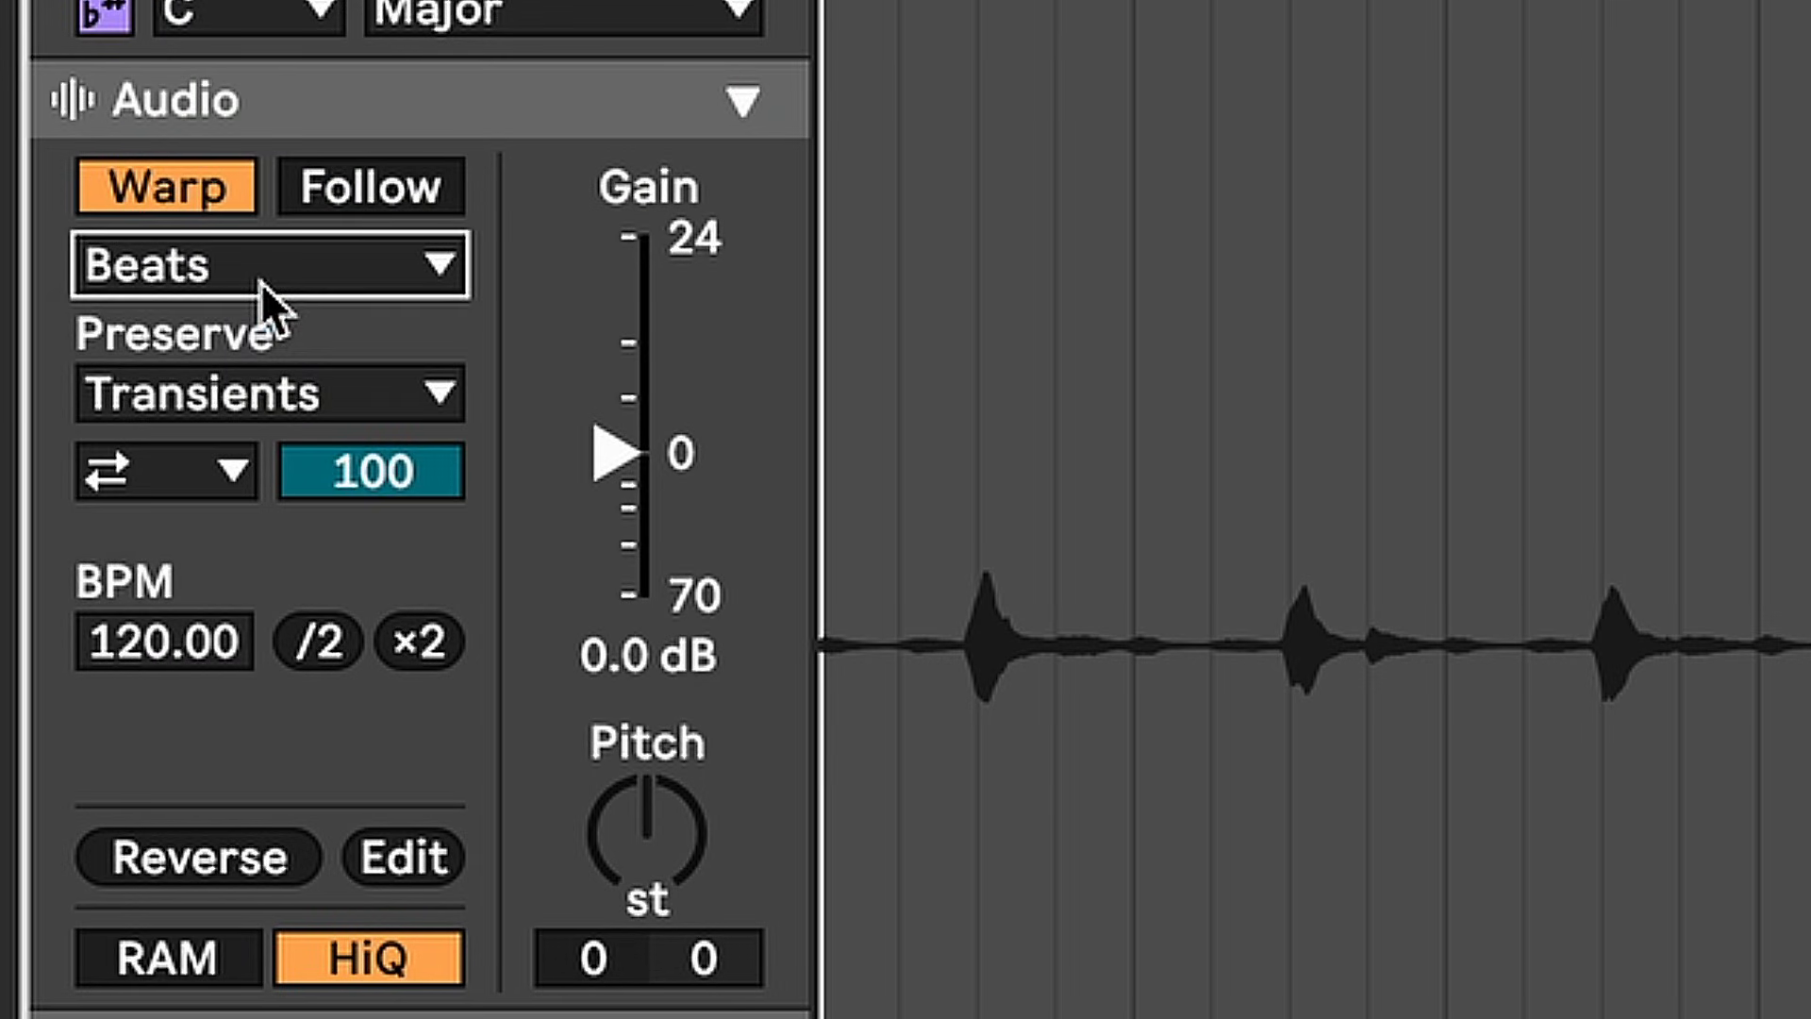
pyautogui.click(245, 396)
pyautogui.click(242, 409)
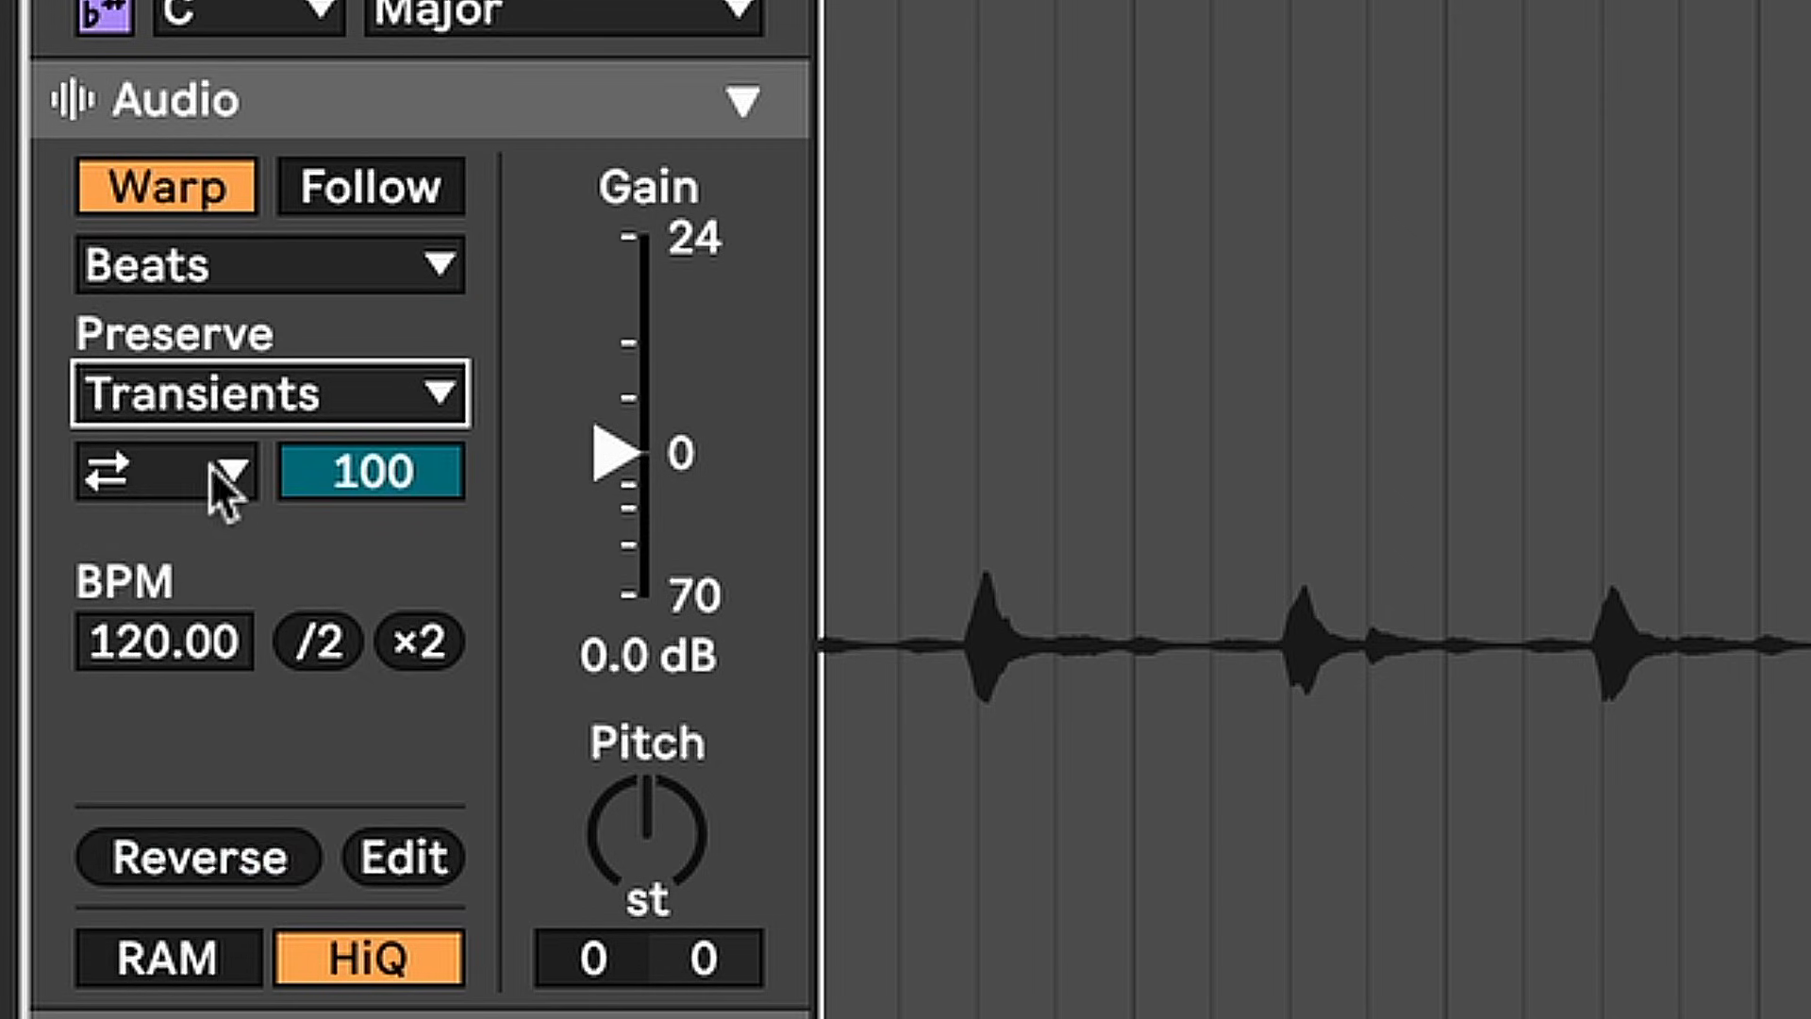
# Step: Turn off transient looping for the DR_ShakeandTamb clip's Beats warping and lower its transient envelope below 100
pyautogui.click(202, 472)
pyautogui.click(194, 547)
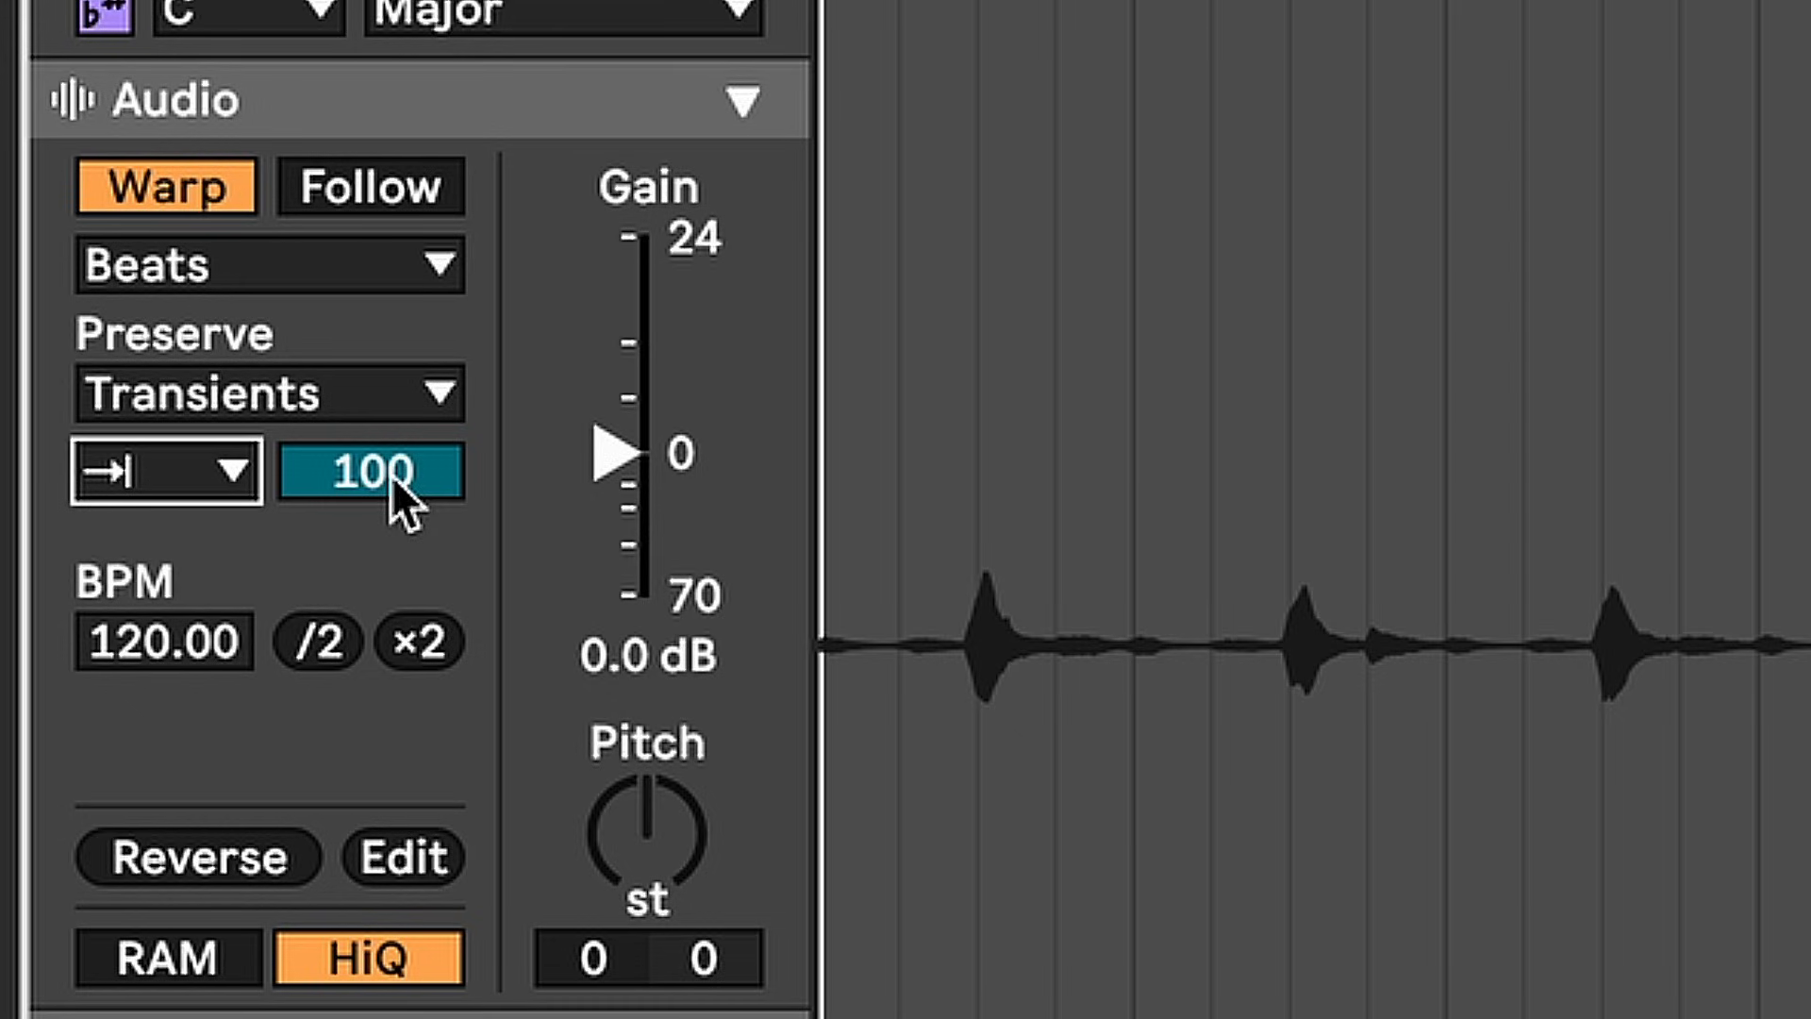
pyautogui.click(320, 471)
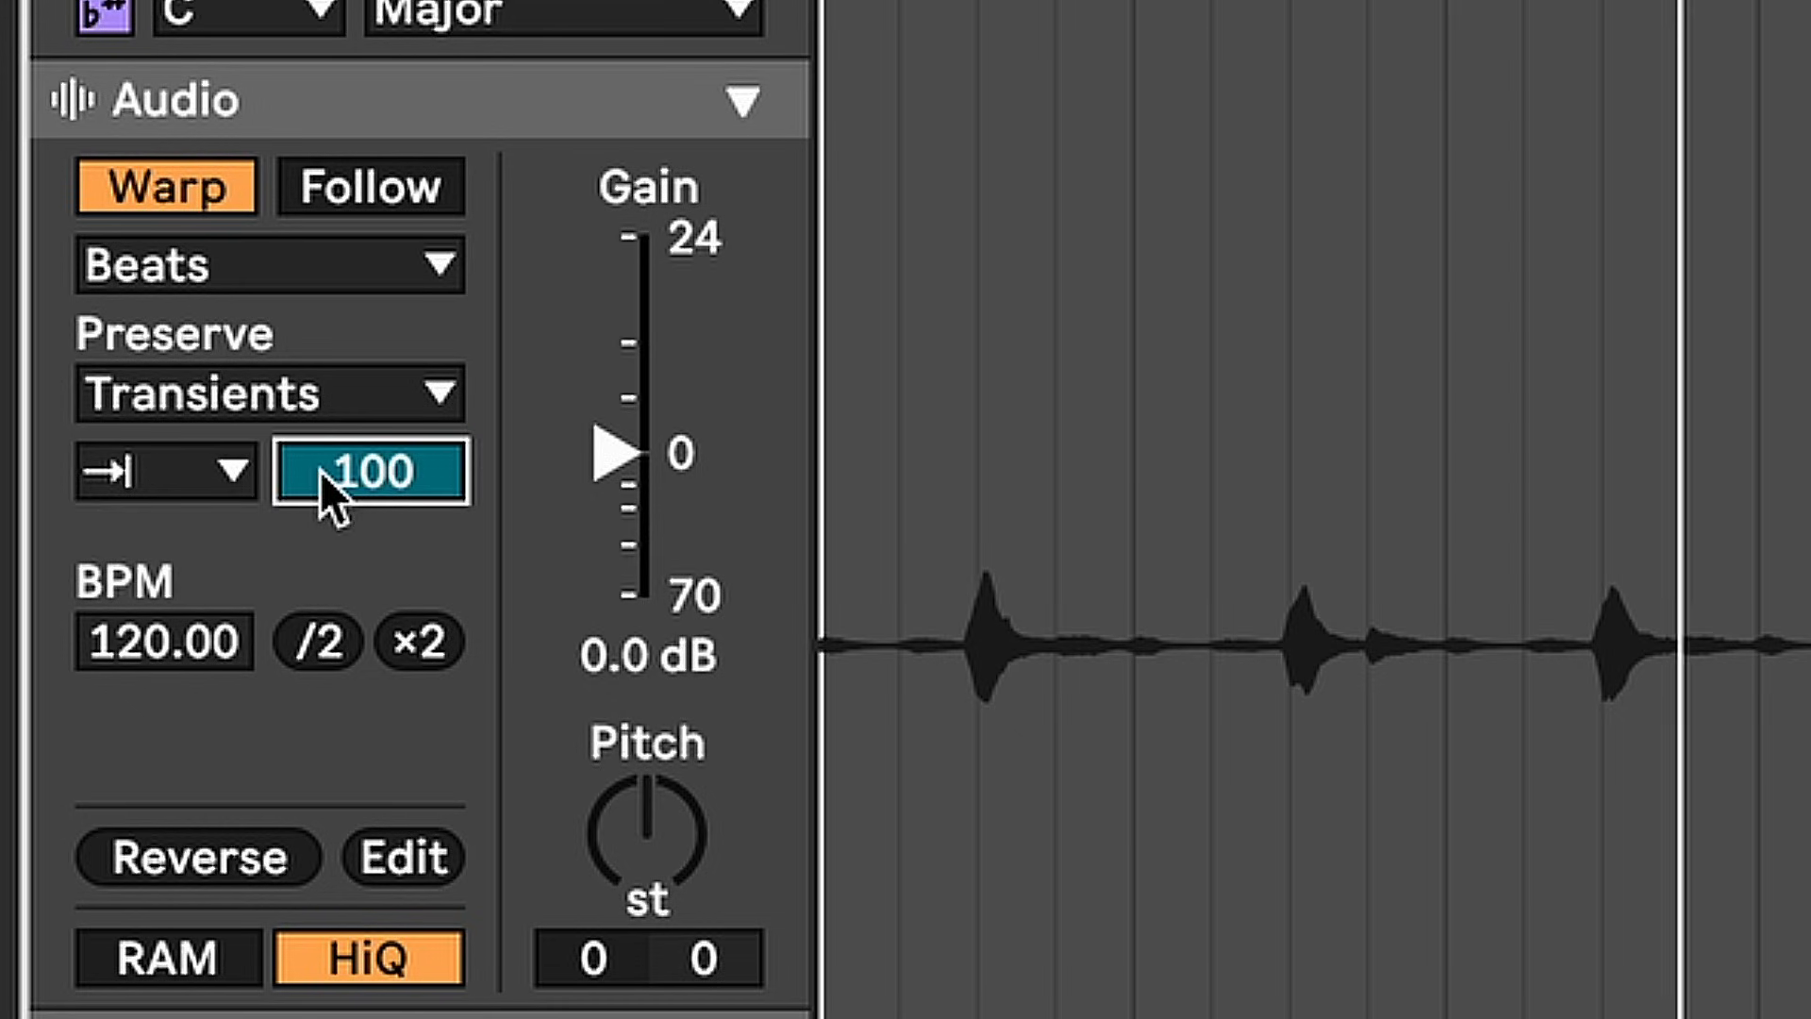
pyautogui.moveTo(326, 472); pyautogui.dragTo(326, 499)
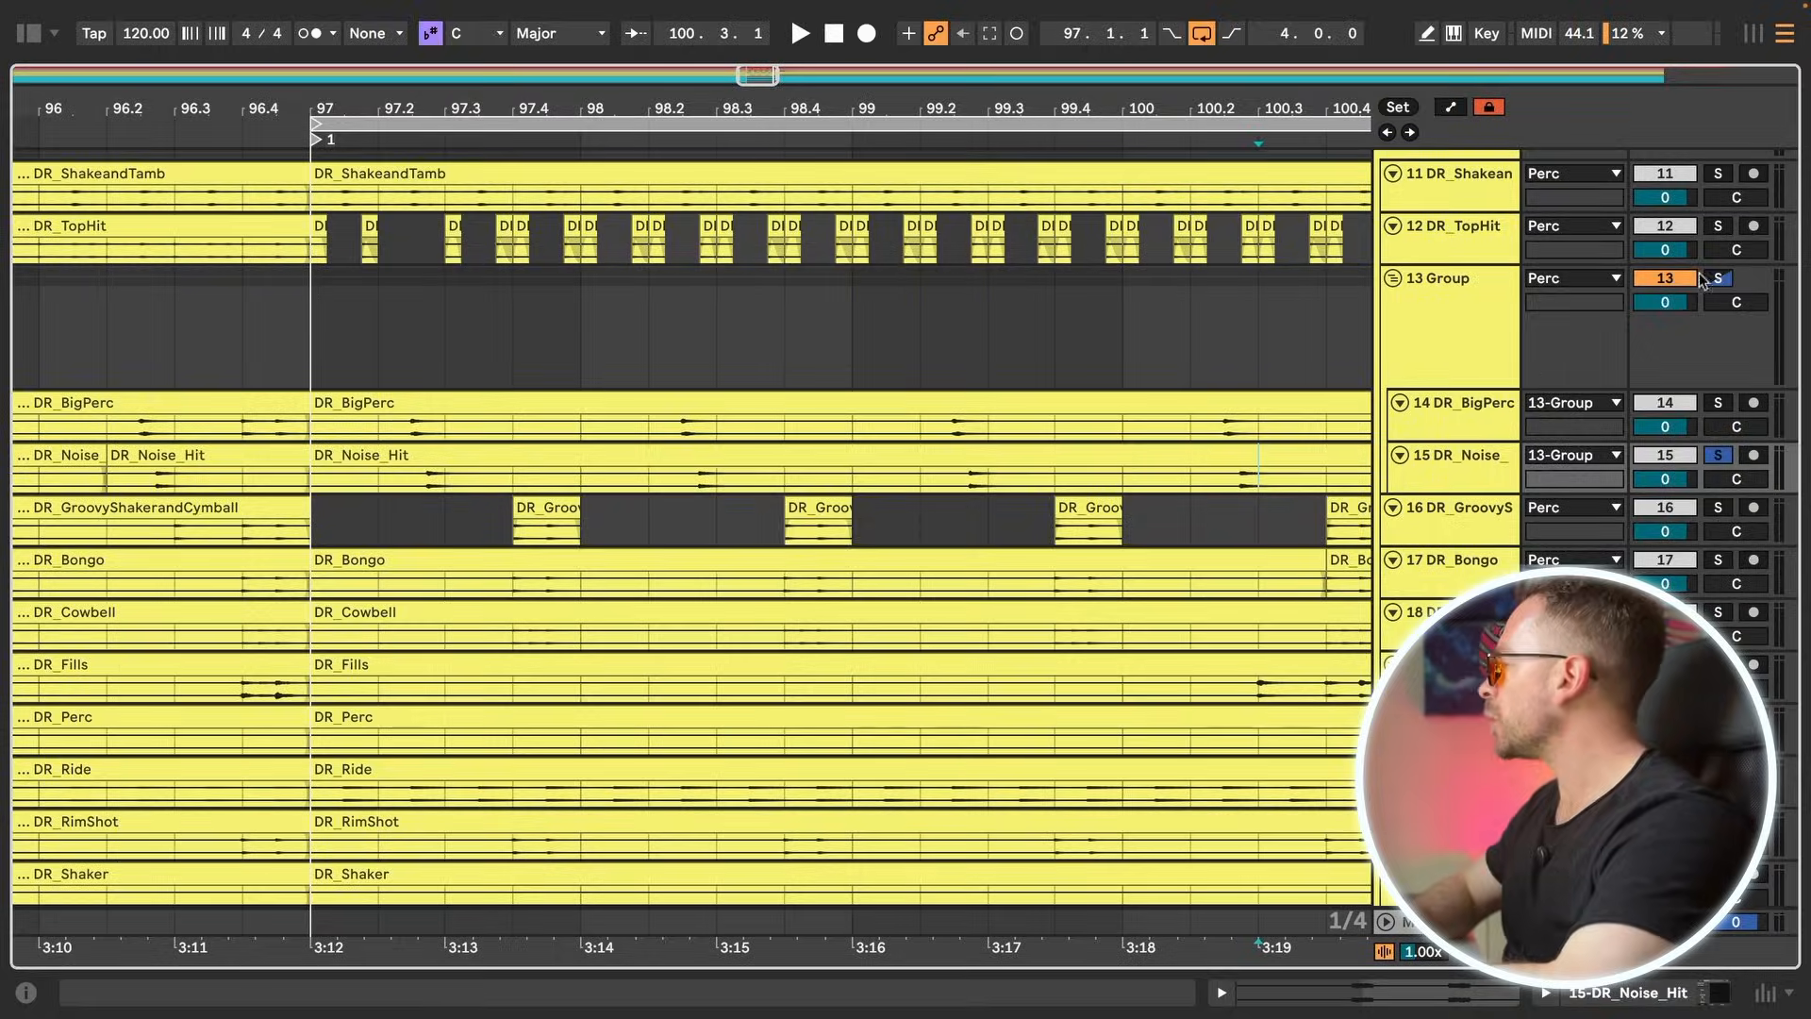
# Step: Audition DR_BigPerc and DR_Noise_Hit in track group 13 and examine their Pro-Q 3 curves
pyautogui.click(1721, 278)
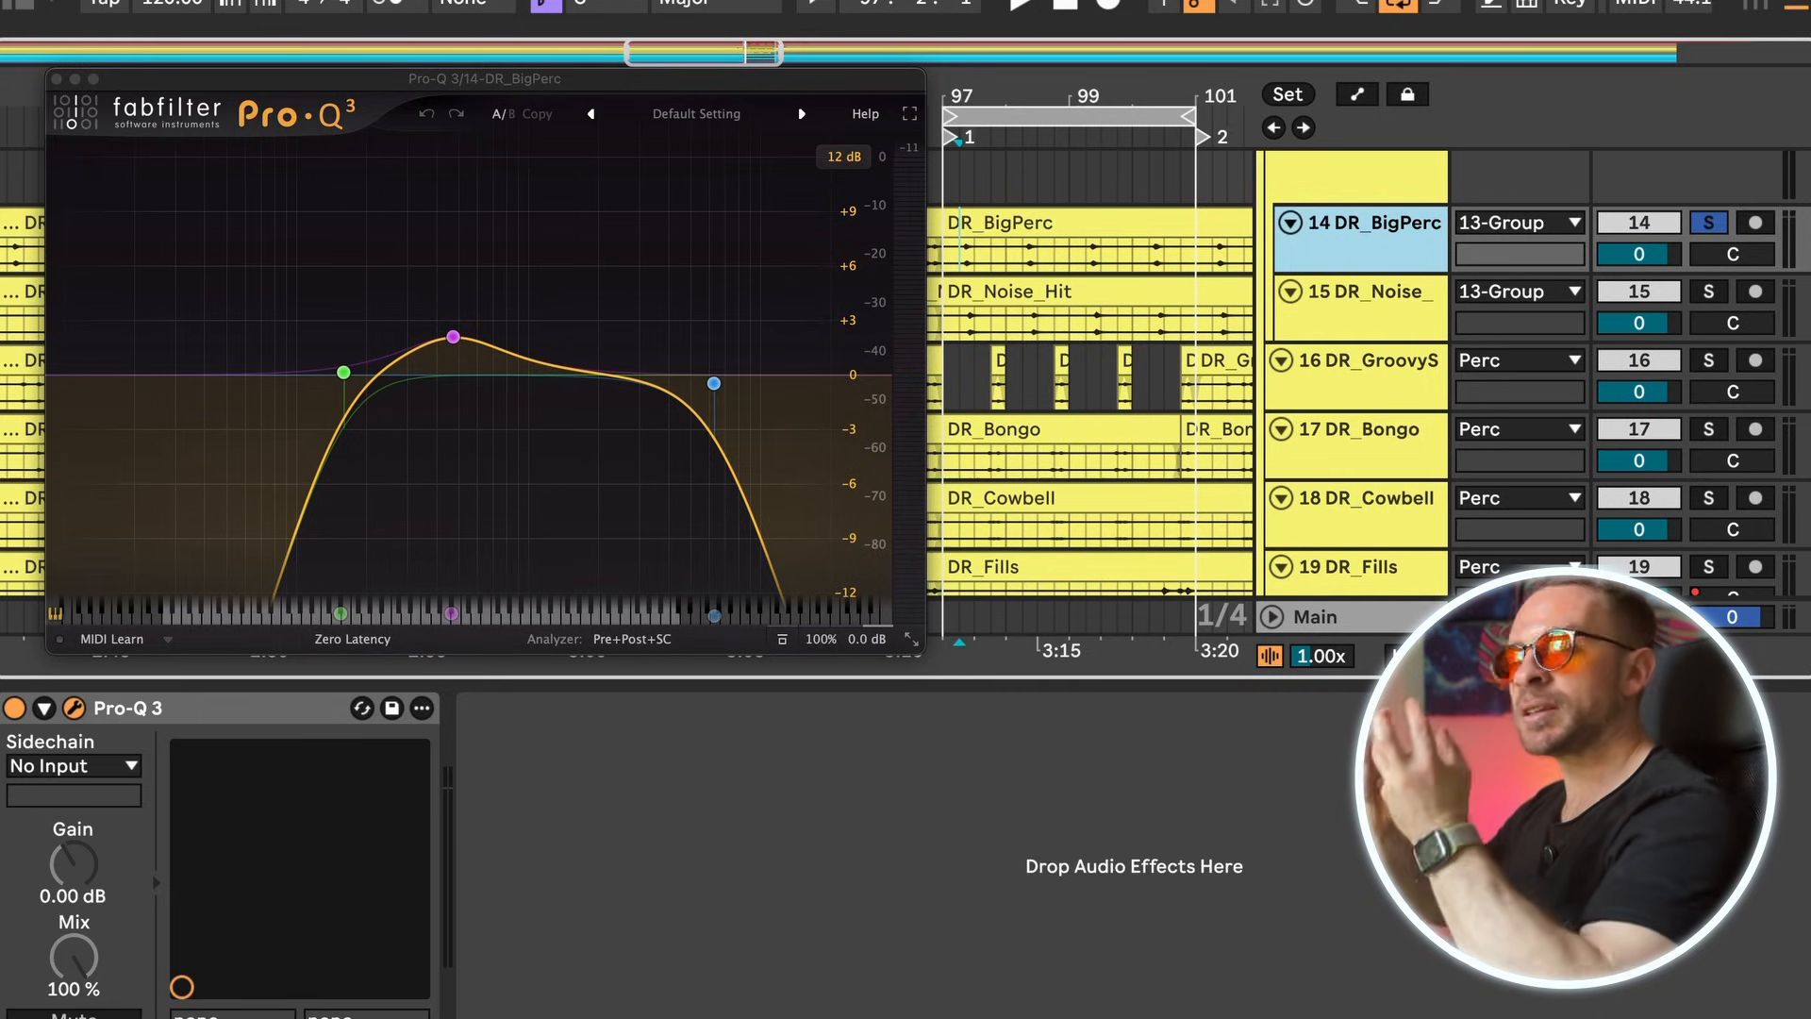
pyautogui.press('space')
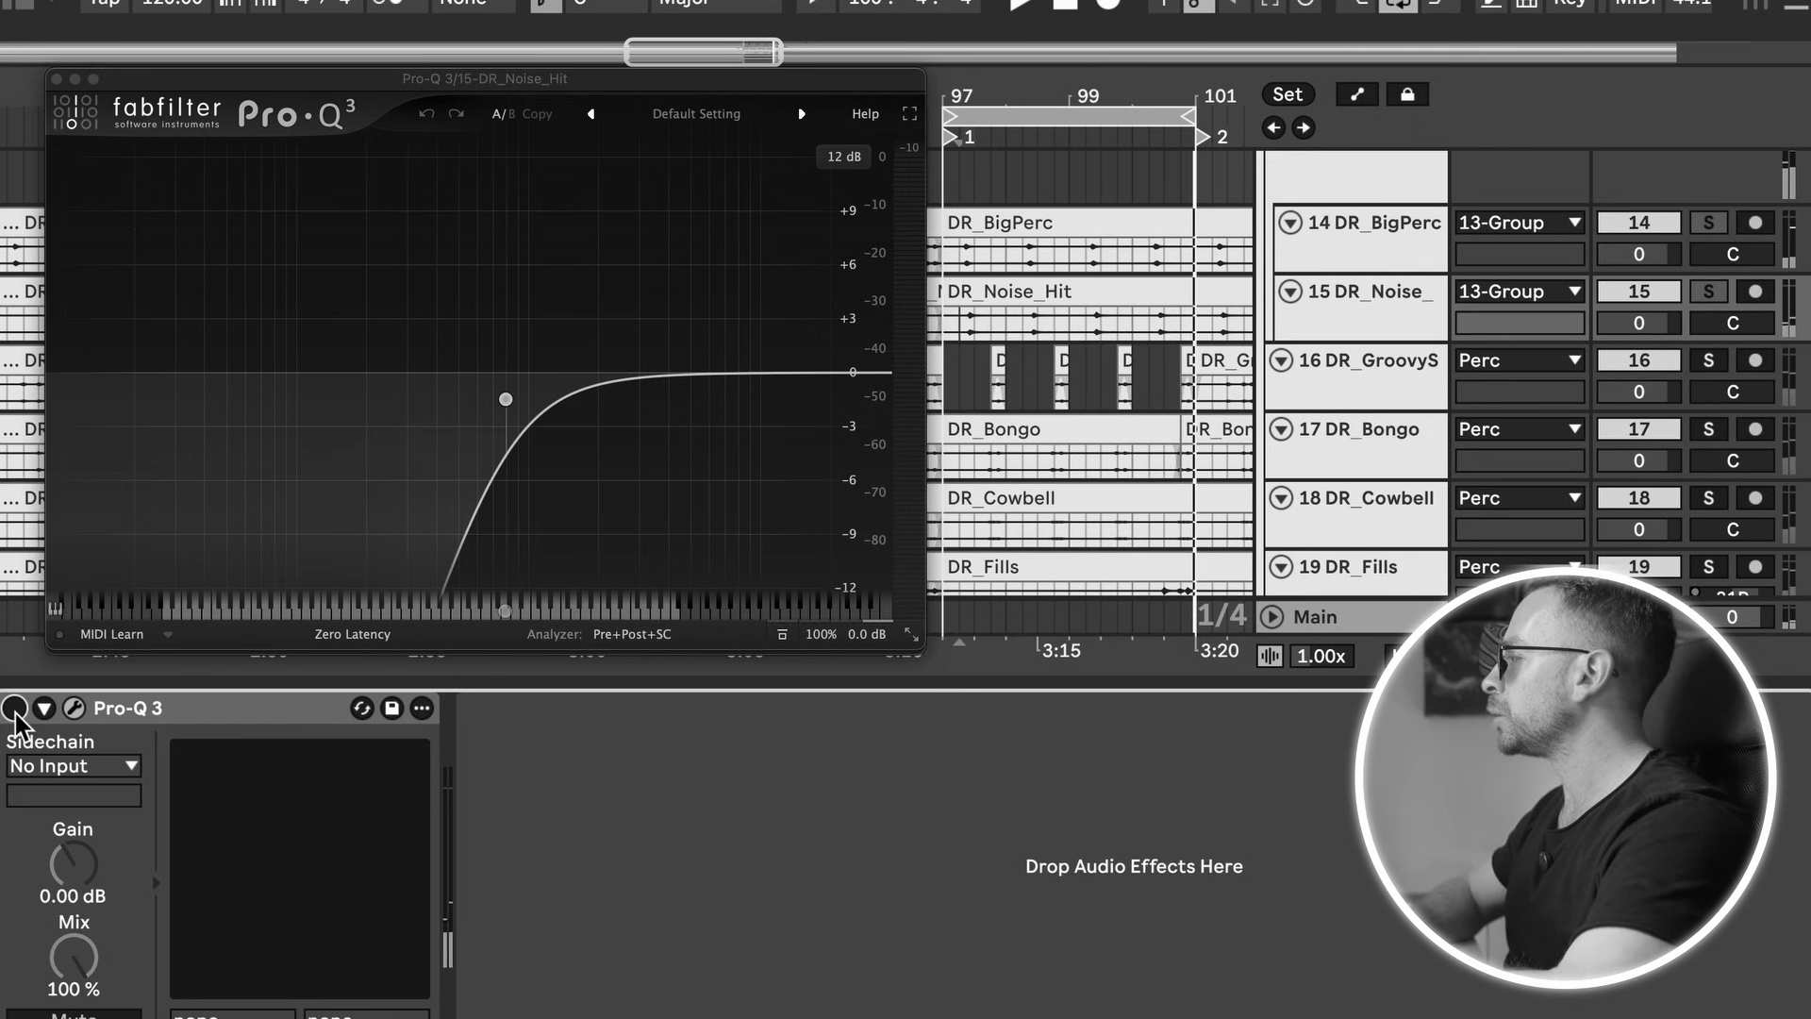
pyautogui.press('space')
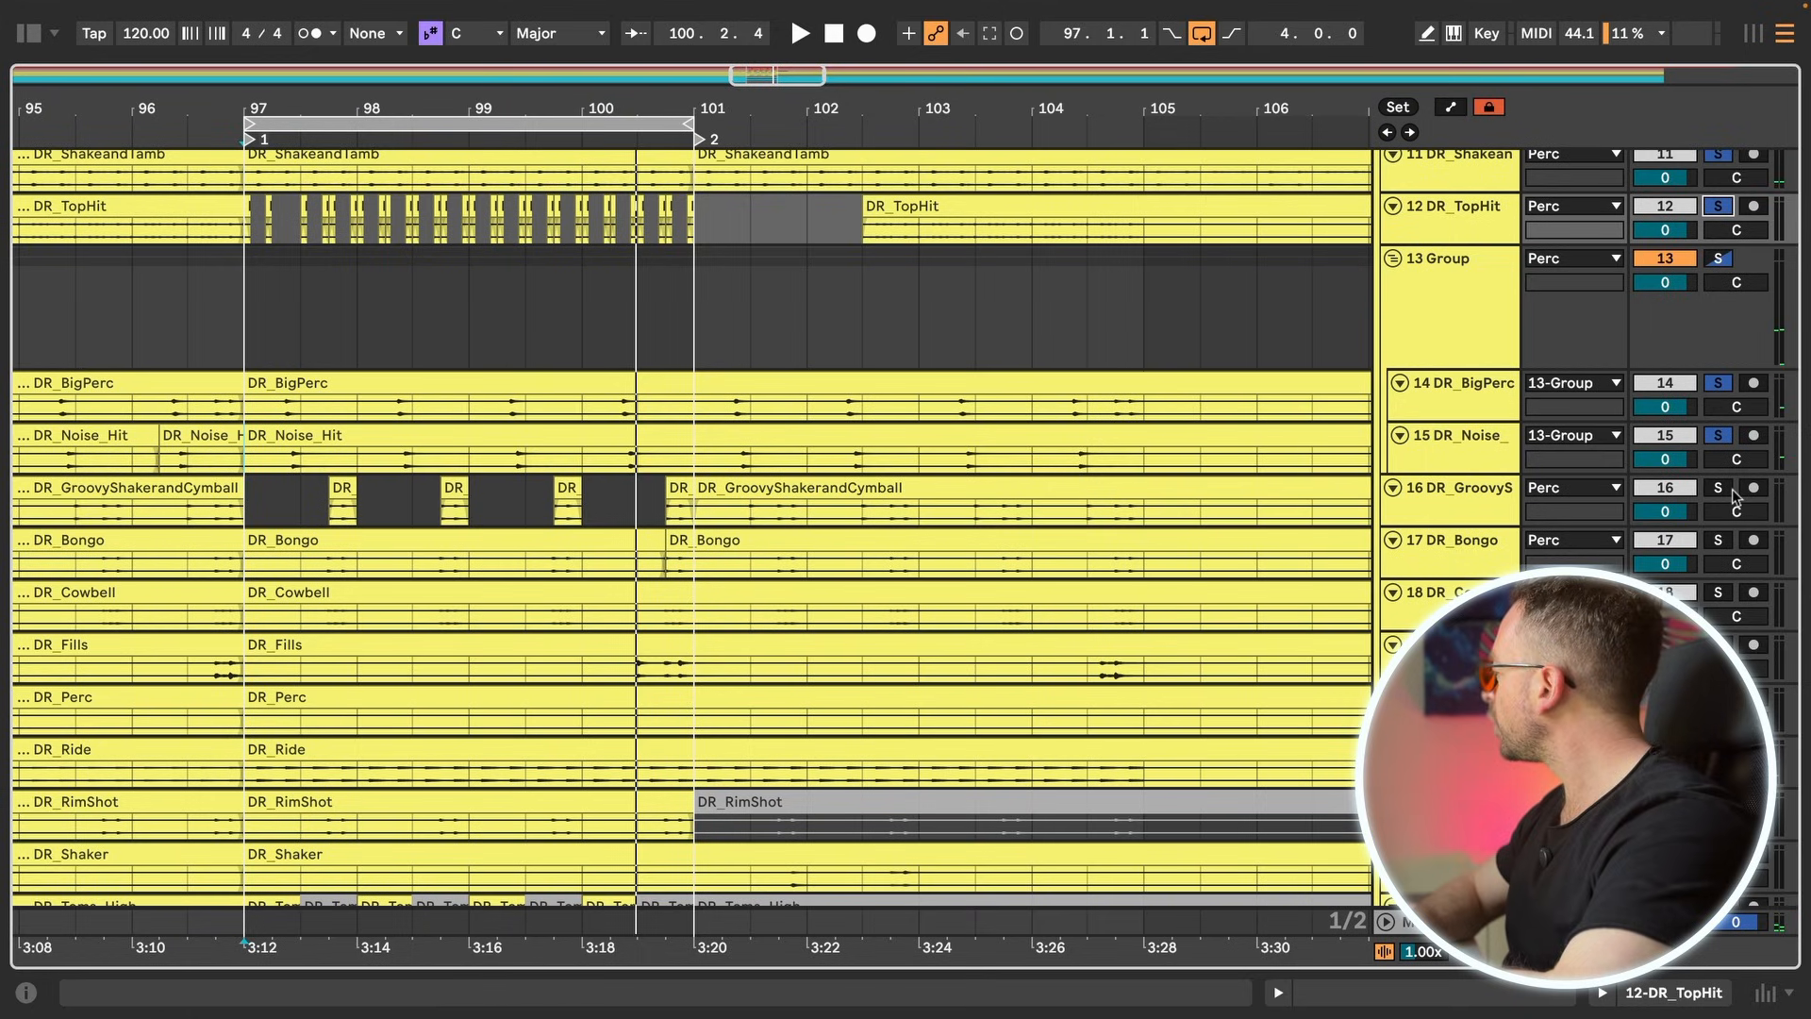
# Step: Solo DR_GroovyShakerandCymball on its own, select its track and audition its part in bar 97
pyautogui.click(1719, 489)
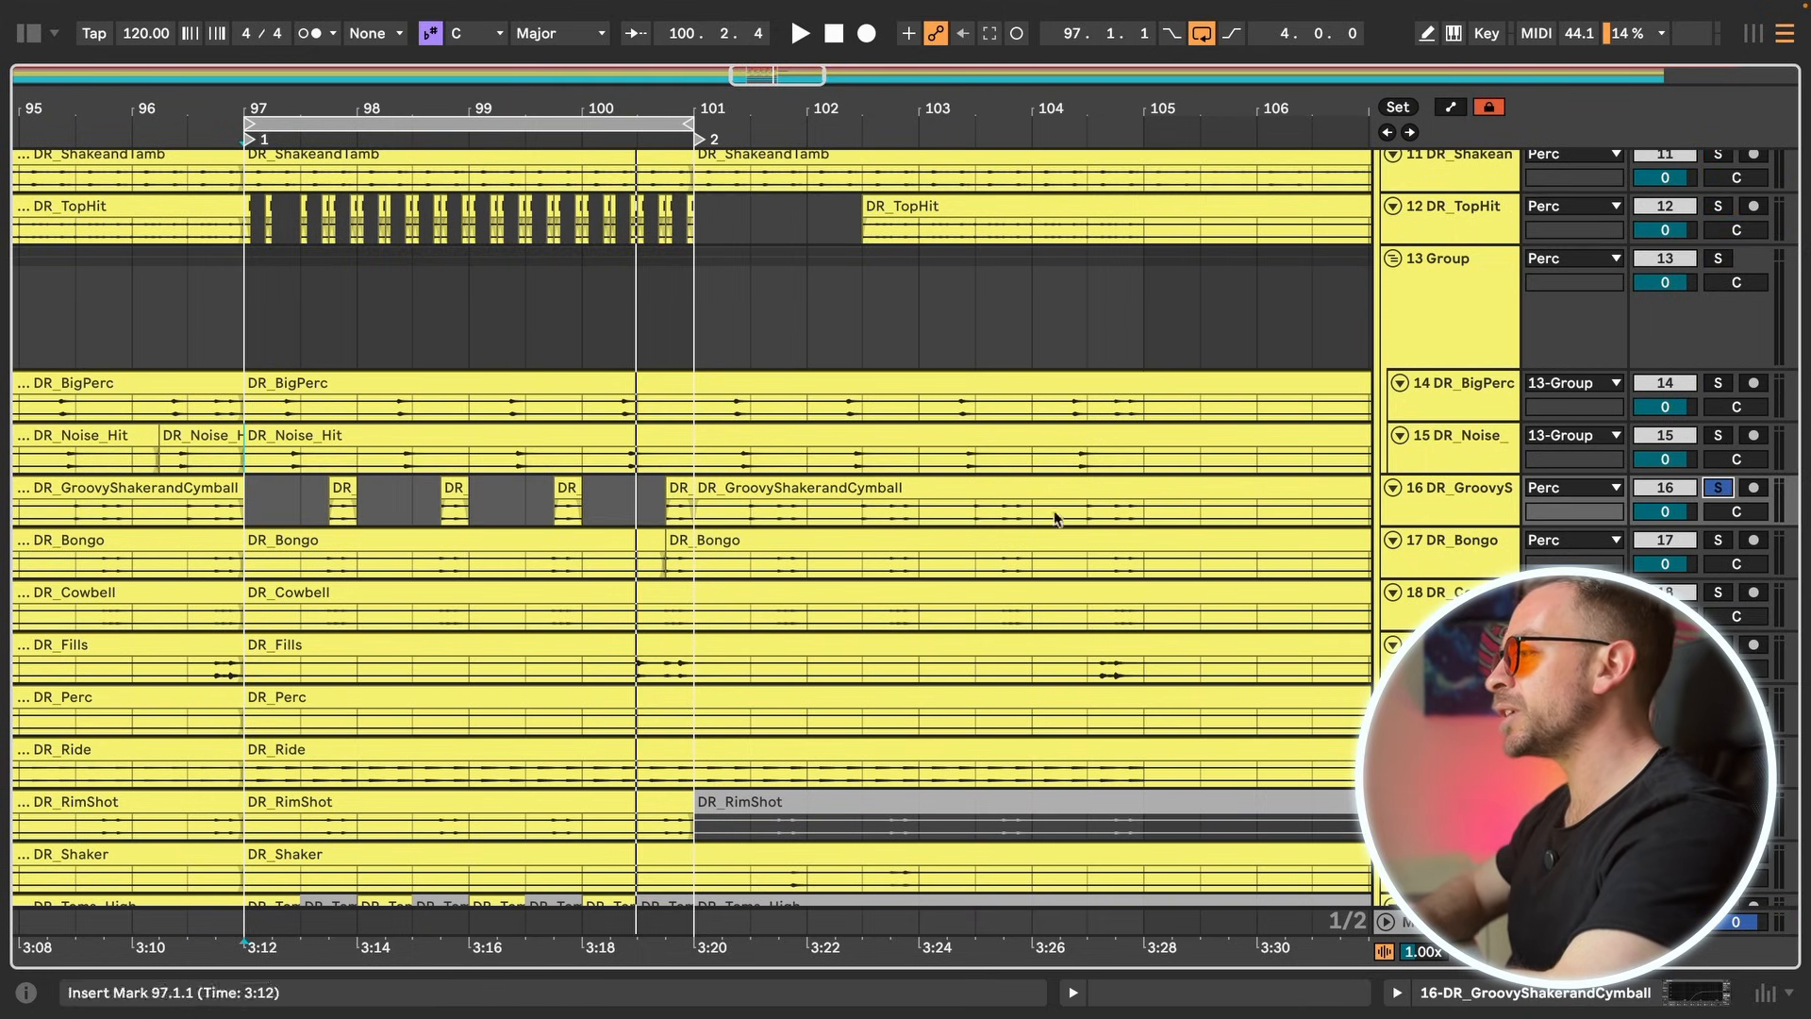
pyautogui.press('space')
pyautogui.click(1457, 521)
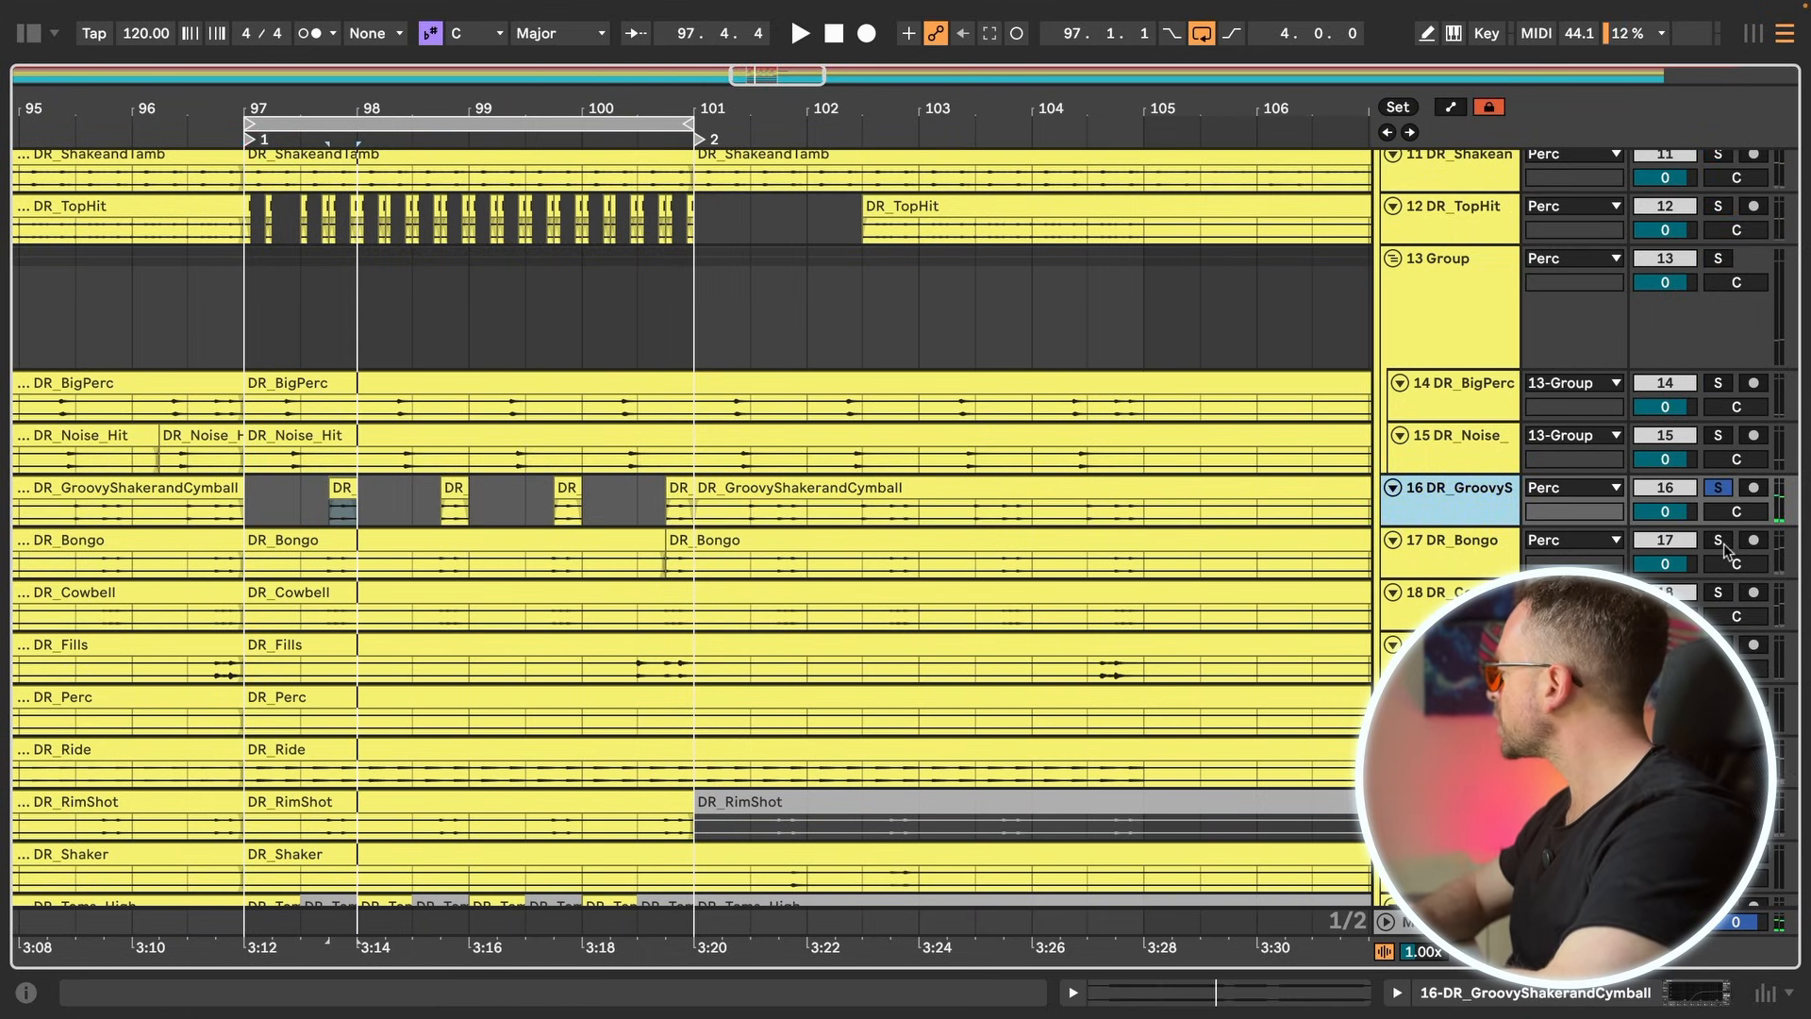
# Step: Add DR_Bongo, DR_Cowbell and DR_RimShot to the soloed DR_GroovyShakerandCymball and audition the layers together
pyautogui.keyDown('super'); pyautogui.click(1722, 543); pyautogui.keyUp('super')
pyautogui.press('space')
pyautogui.press('space')
pyautogui.keyDown('super'); pyautogui.click(1720, 592); pyautogui.keyUp('super')
pyautogui.keyDown('super'); pyautogui.click(1719, 801); pyautogui.keyUp('super')
pyautogui.press('space')
pyautogui.scroll(-3, 1719, 801)
pyautogui.press('space')
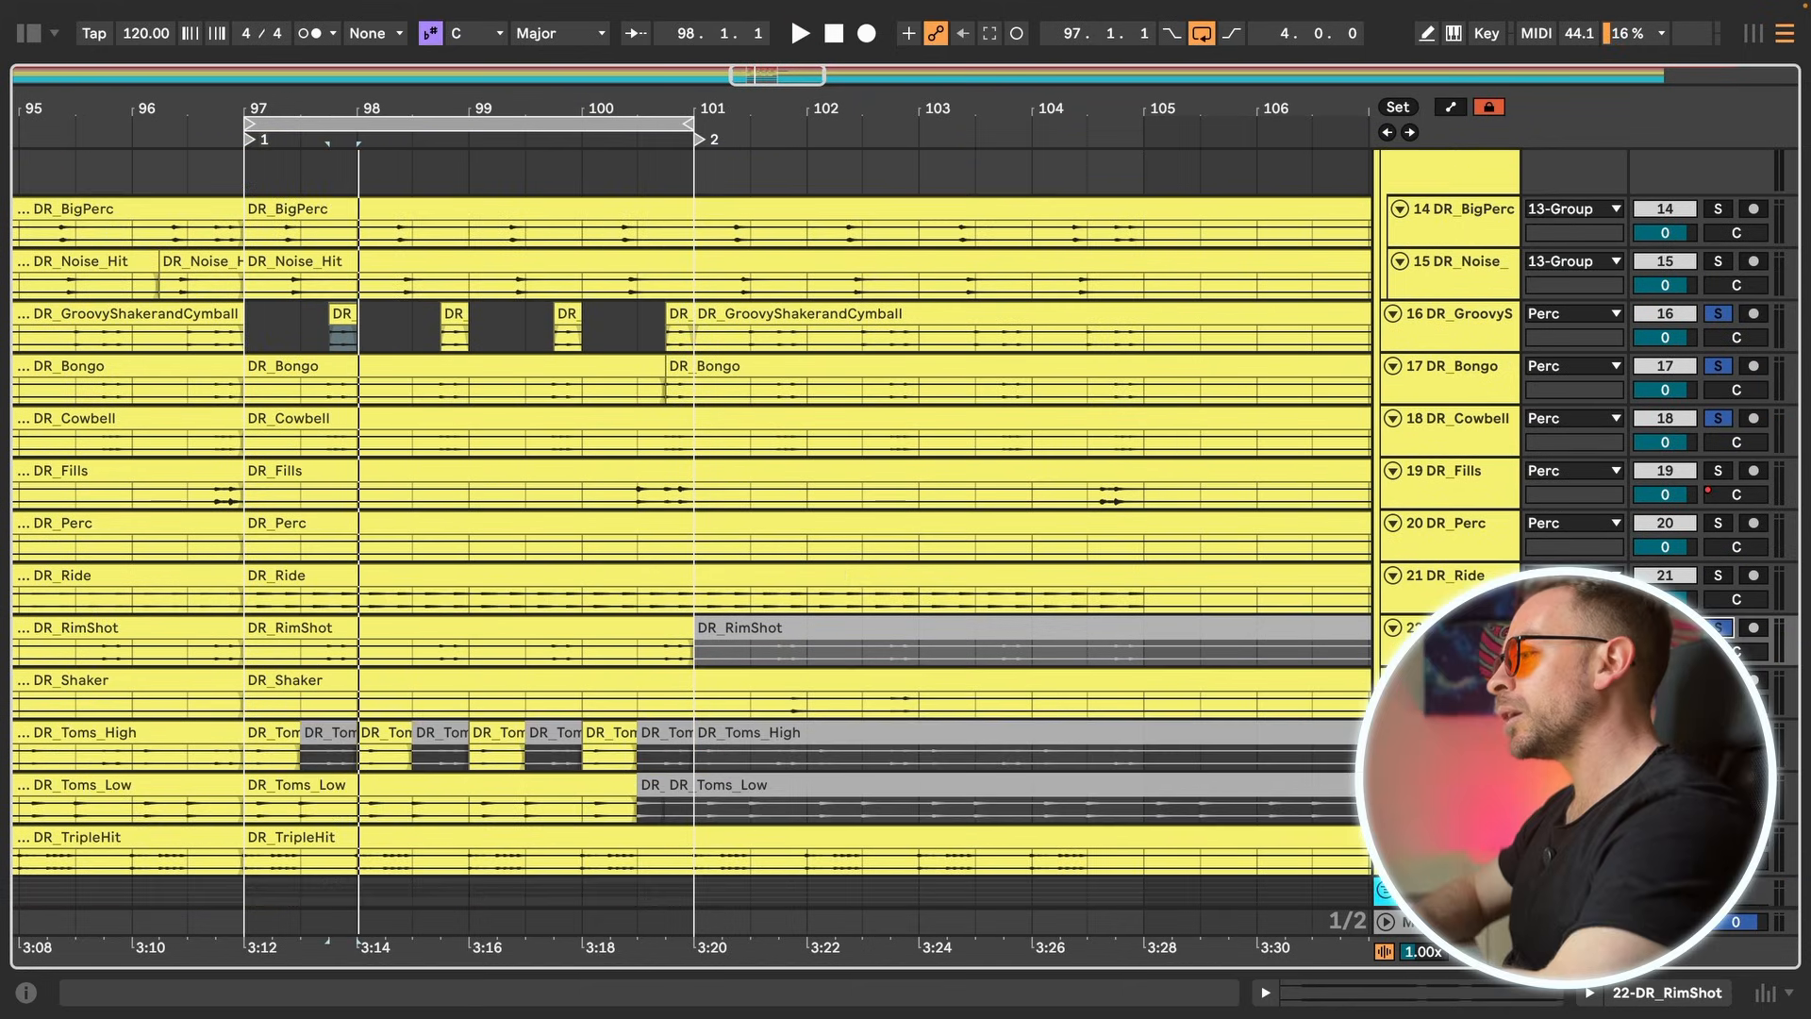
# Step: Activate the muted DR_Toms_High clip from 97.3.1 to 98.1.1 and audition its track with the other soloed layers
pyautogui.click(337, 745)
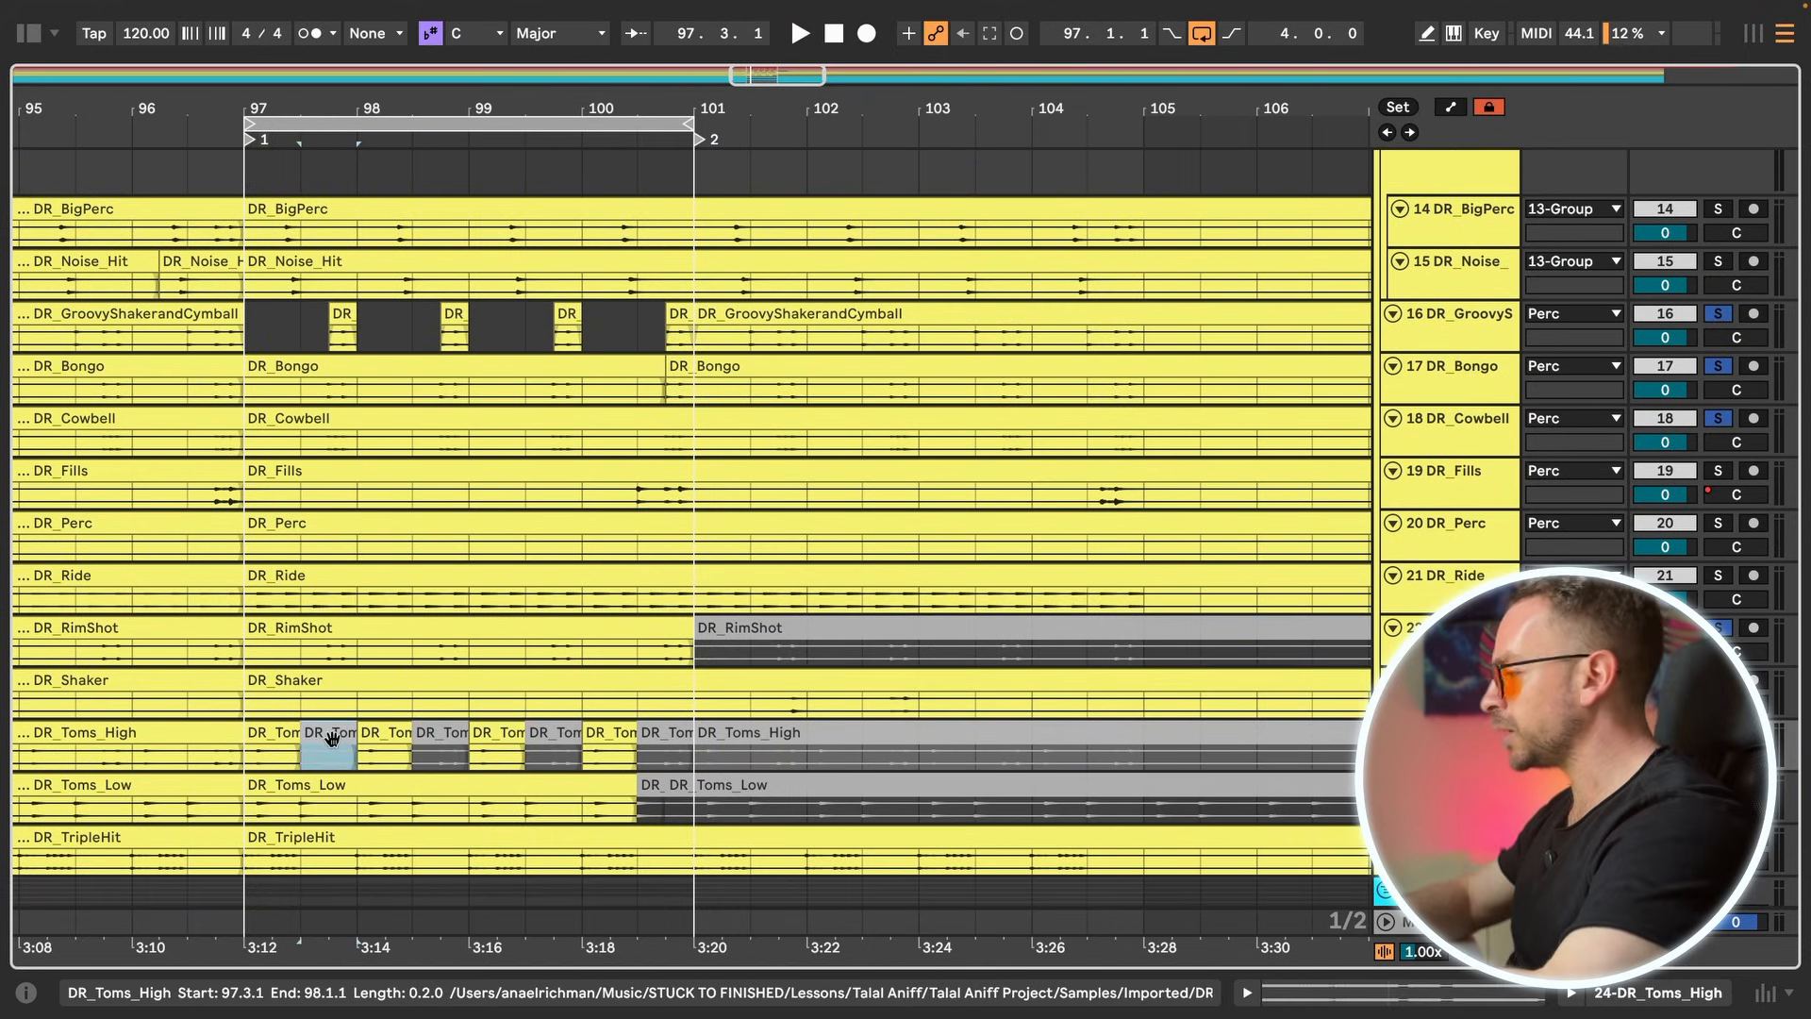
pyautogui.press('space')
pyautogui.keyDown('super'); pyautogui.click(1719, 733); pyautogui.keyUp('super')
pyautogui.press('space')
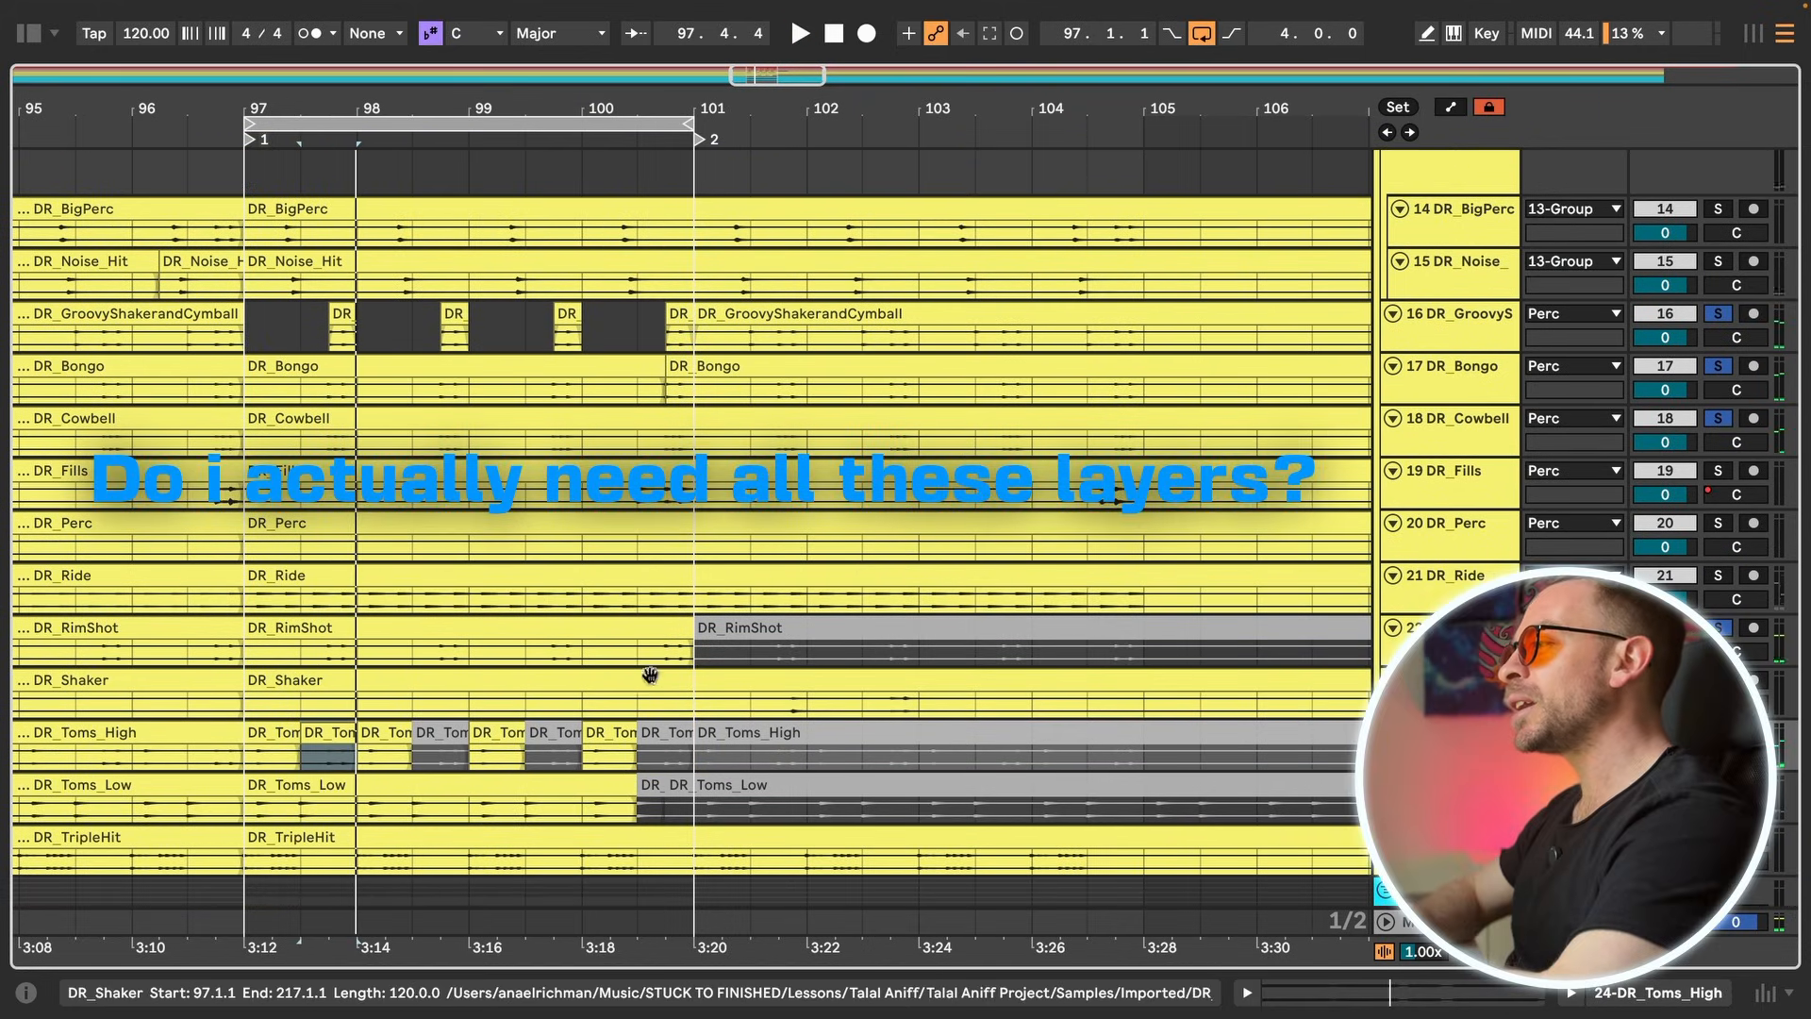
# Step: Enable EQ Eight on the soloed DR_GroovyShakerandCymball track and audition its hit at 97.4.1
pyautogui.click(346, 321)
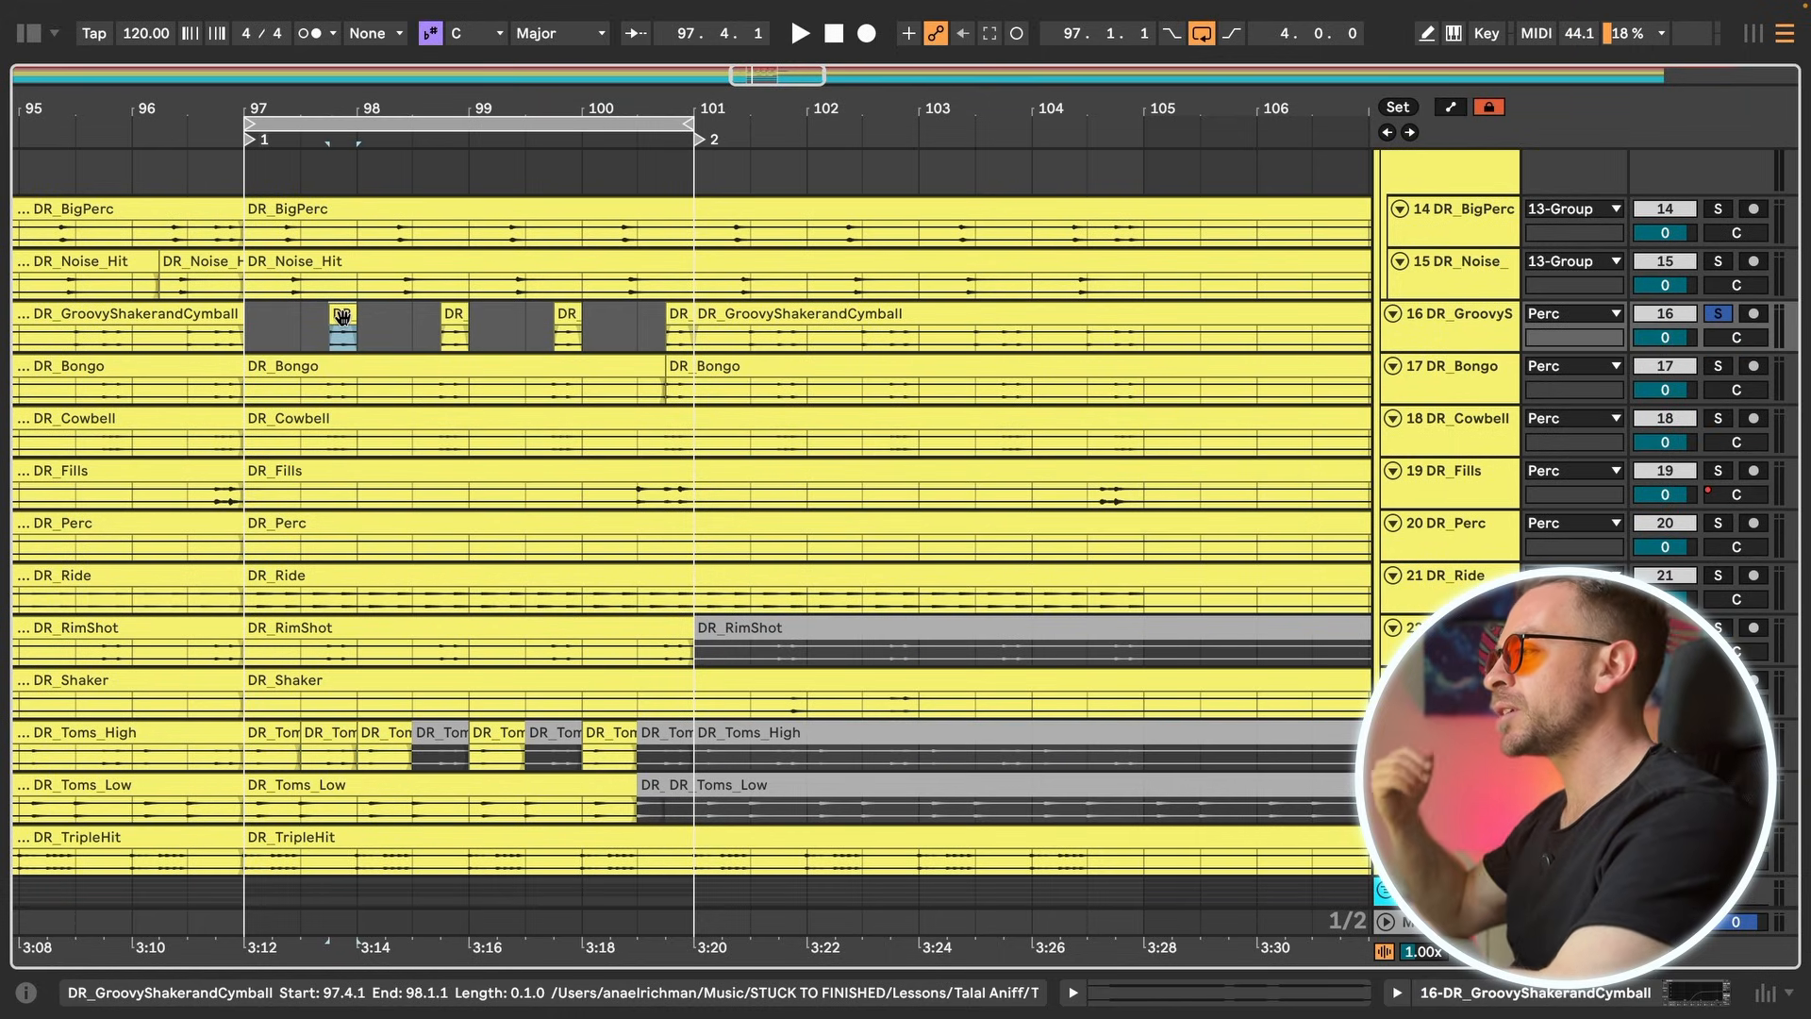
pyautogui.click(365, 325)
pyautogui.doubleClick(1462, 351)
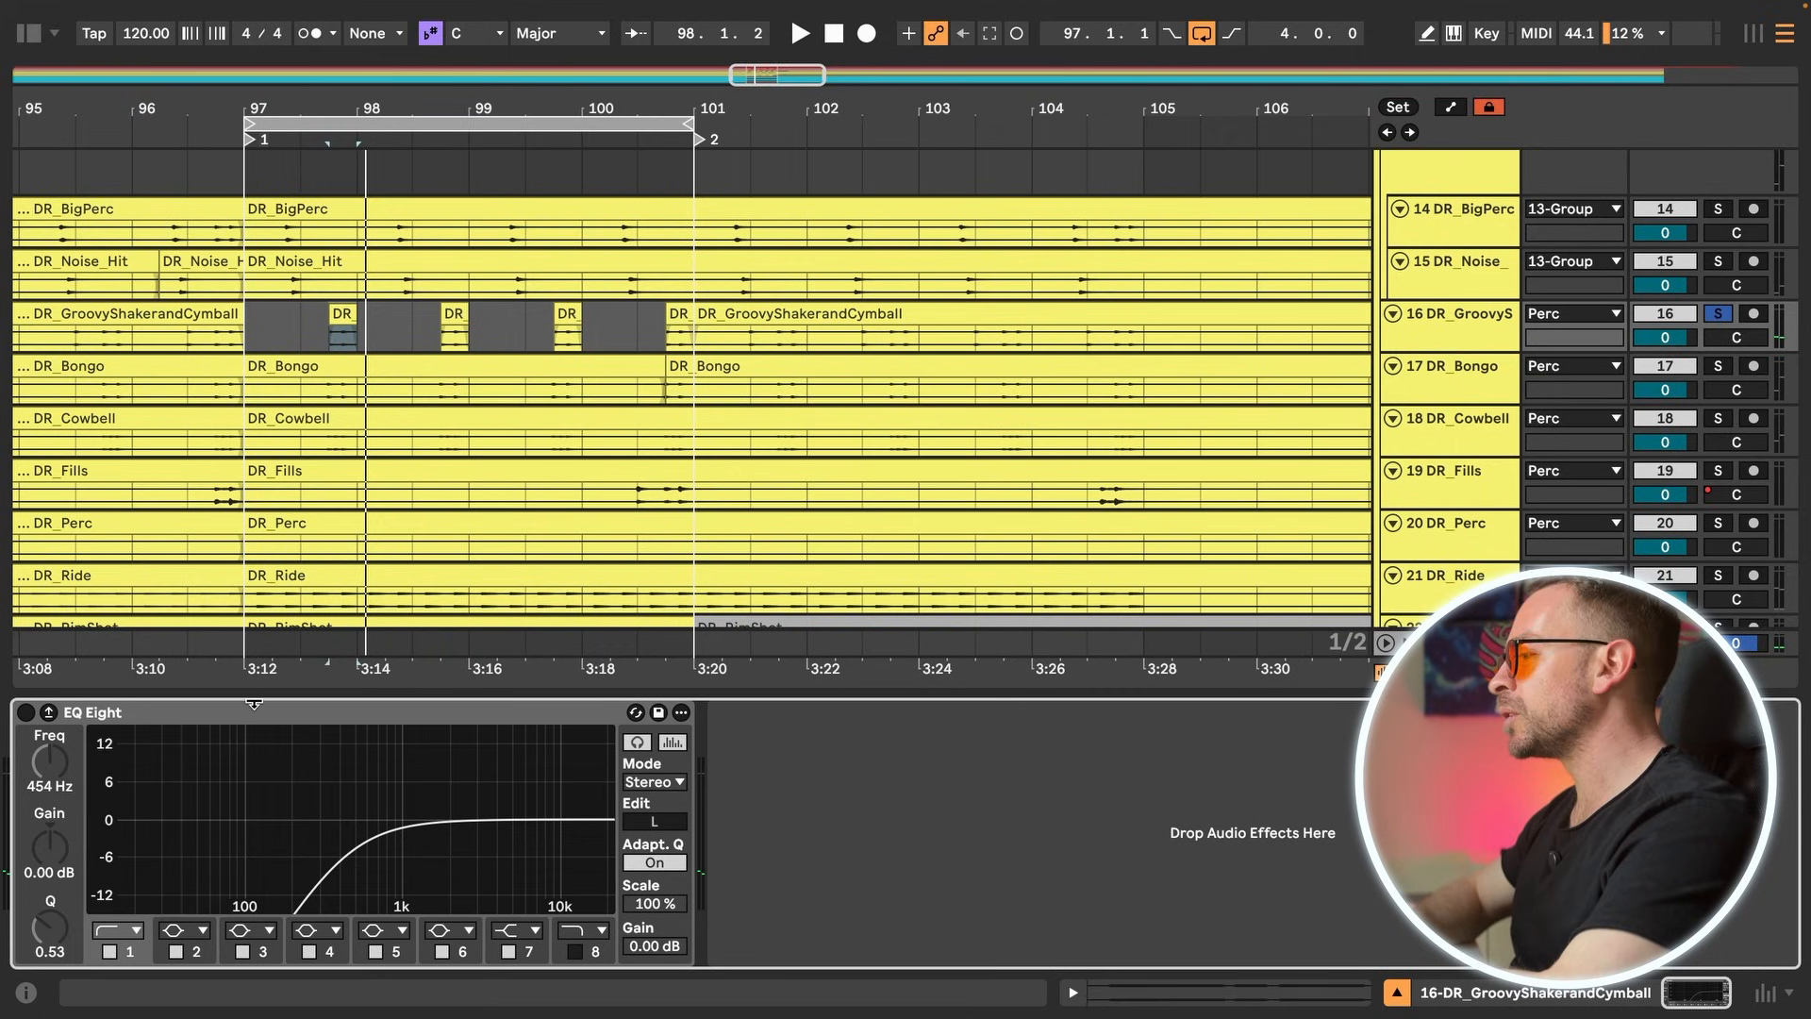
pyautogui.click(26, 712)
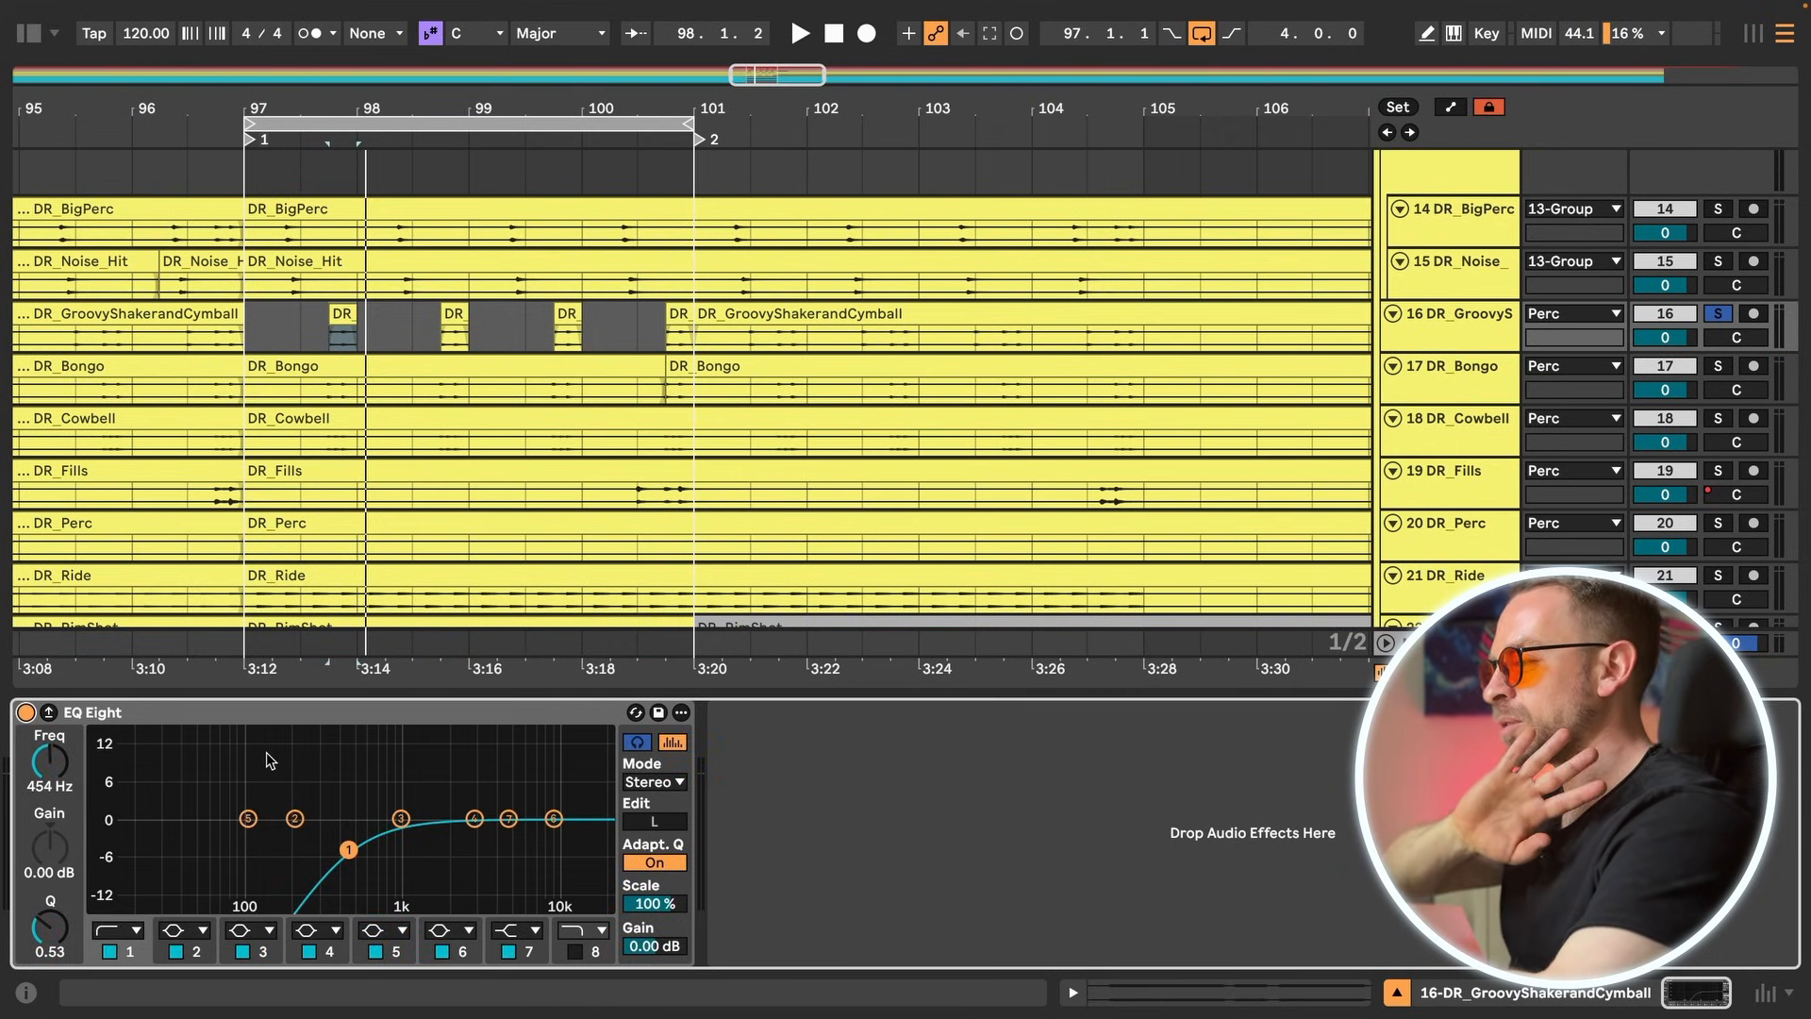
pyautogui.press('space')
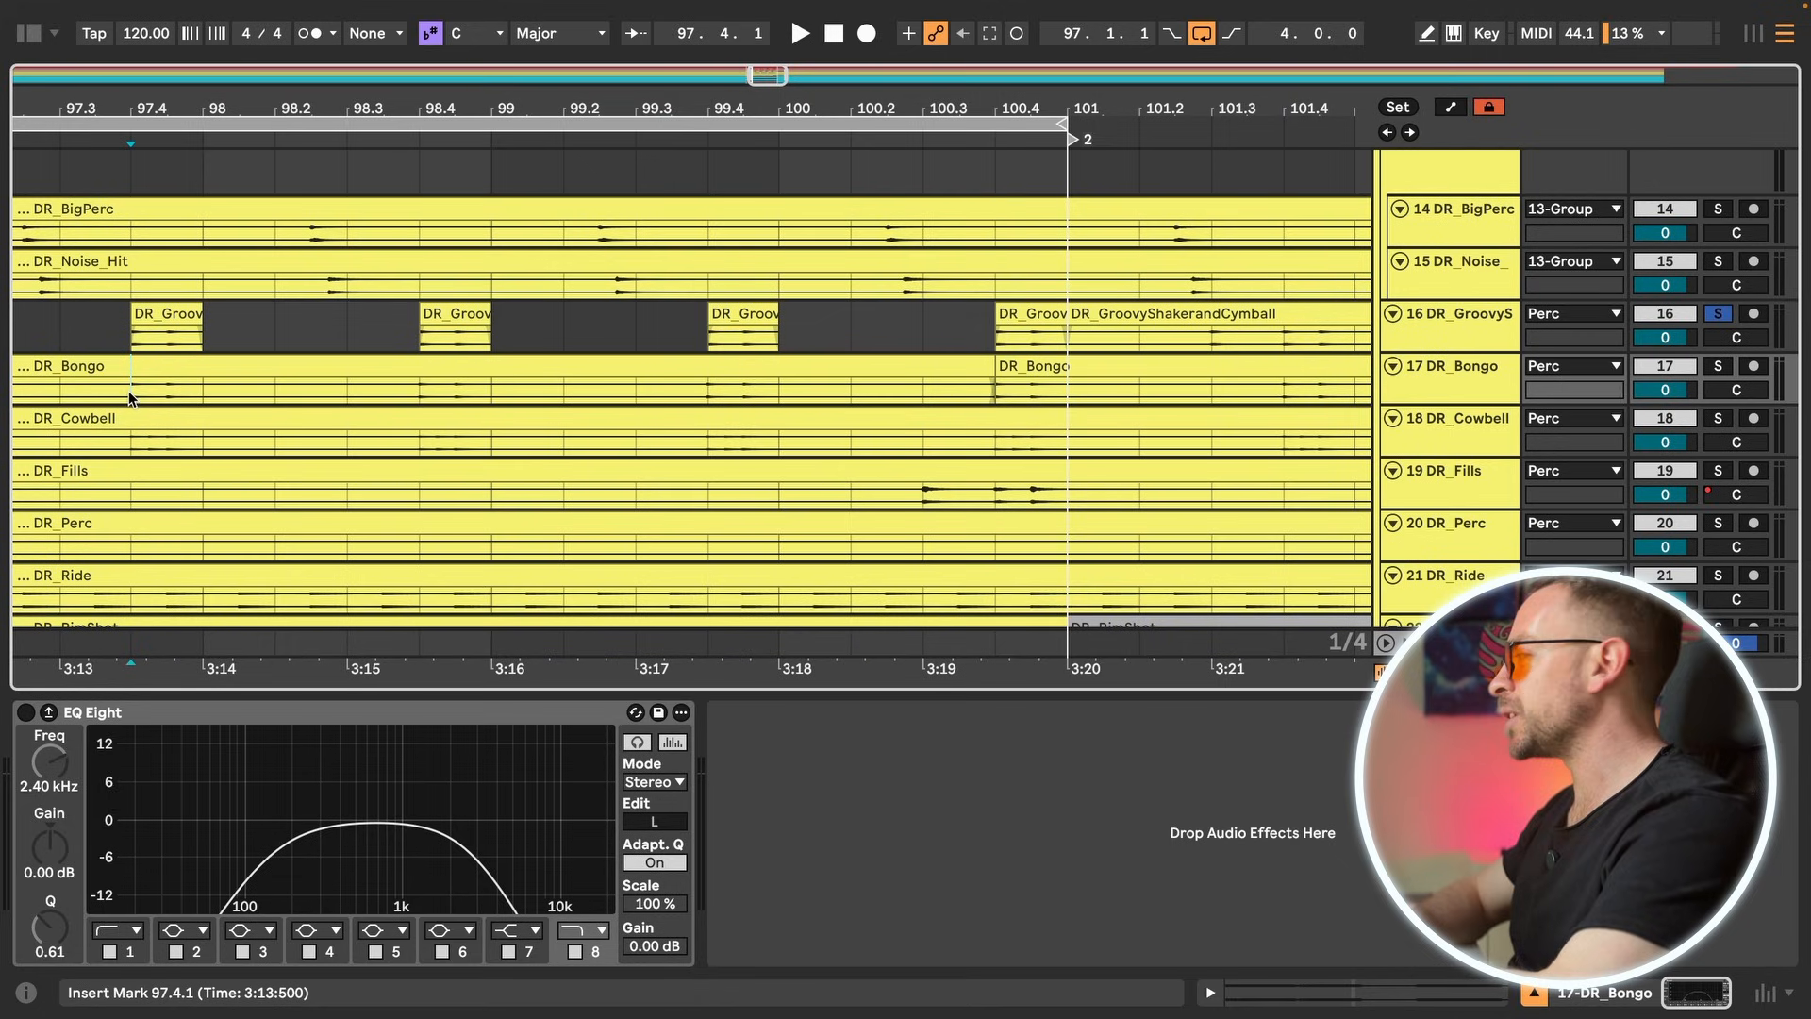
# Step: Solo DR_Bongo, audition it from 97.4.1 and enable its EQ Eight
pyautogui.press('s')
pyautogui.press('space')
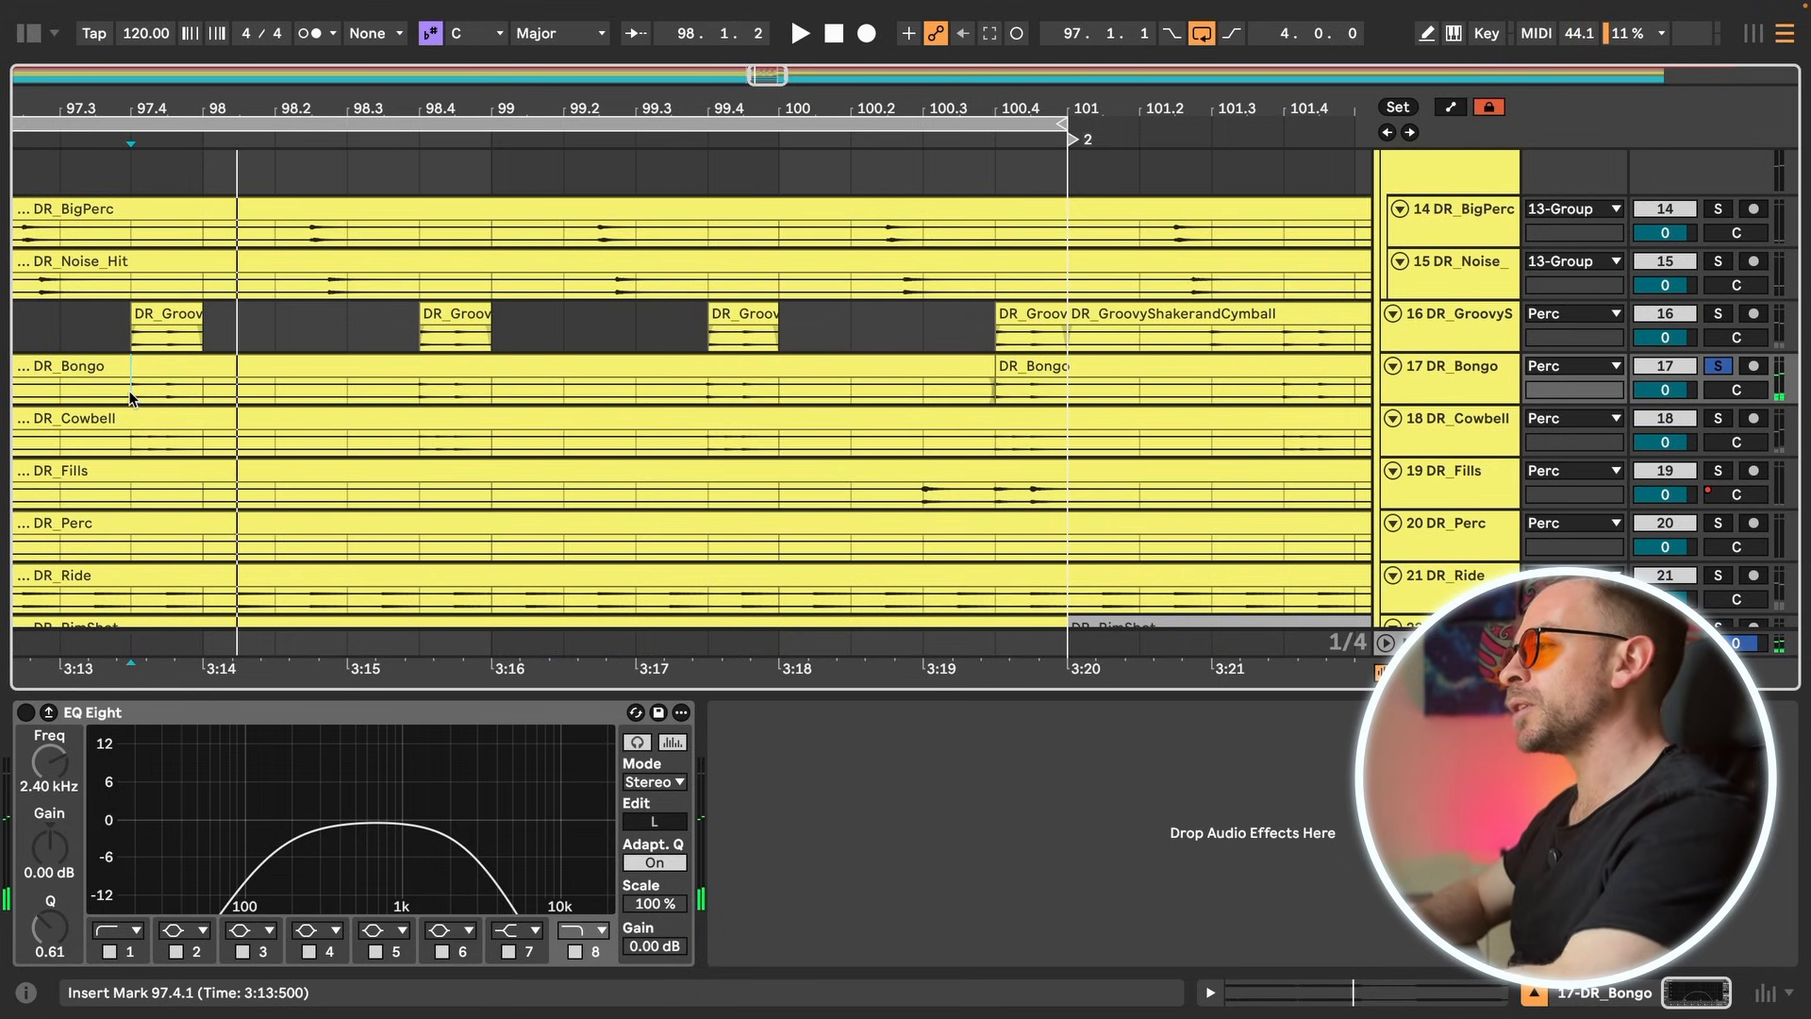
pyautogui.click(26, 713)
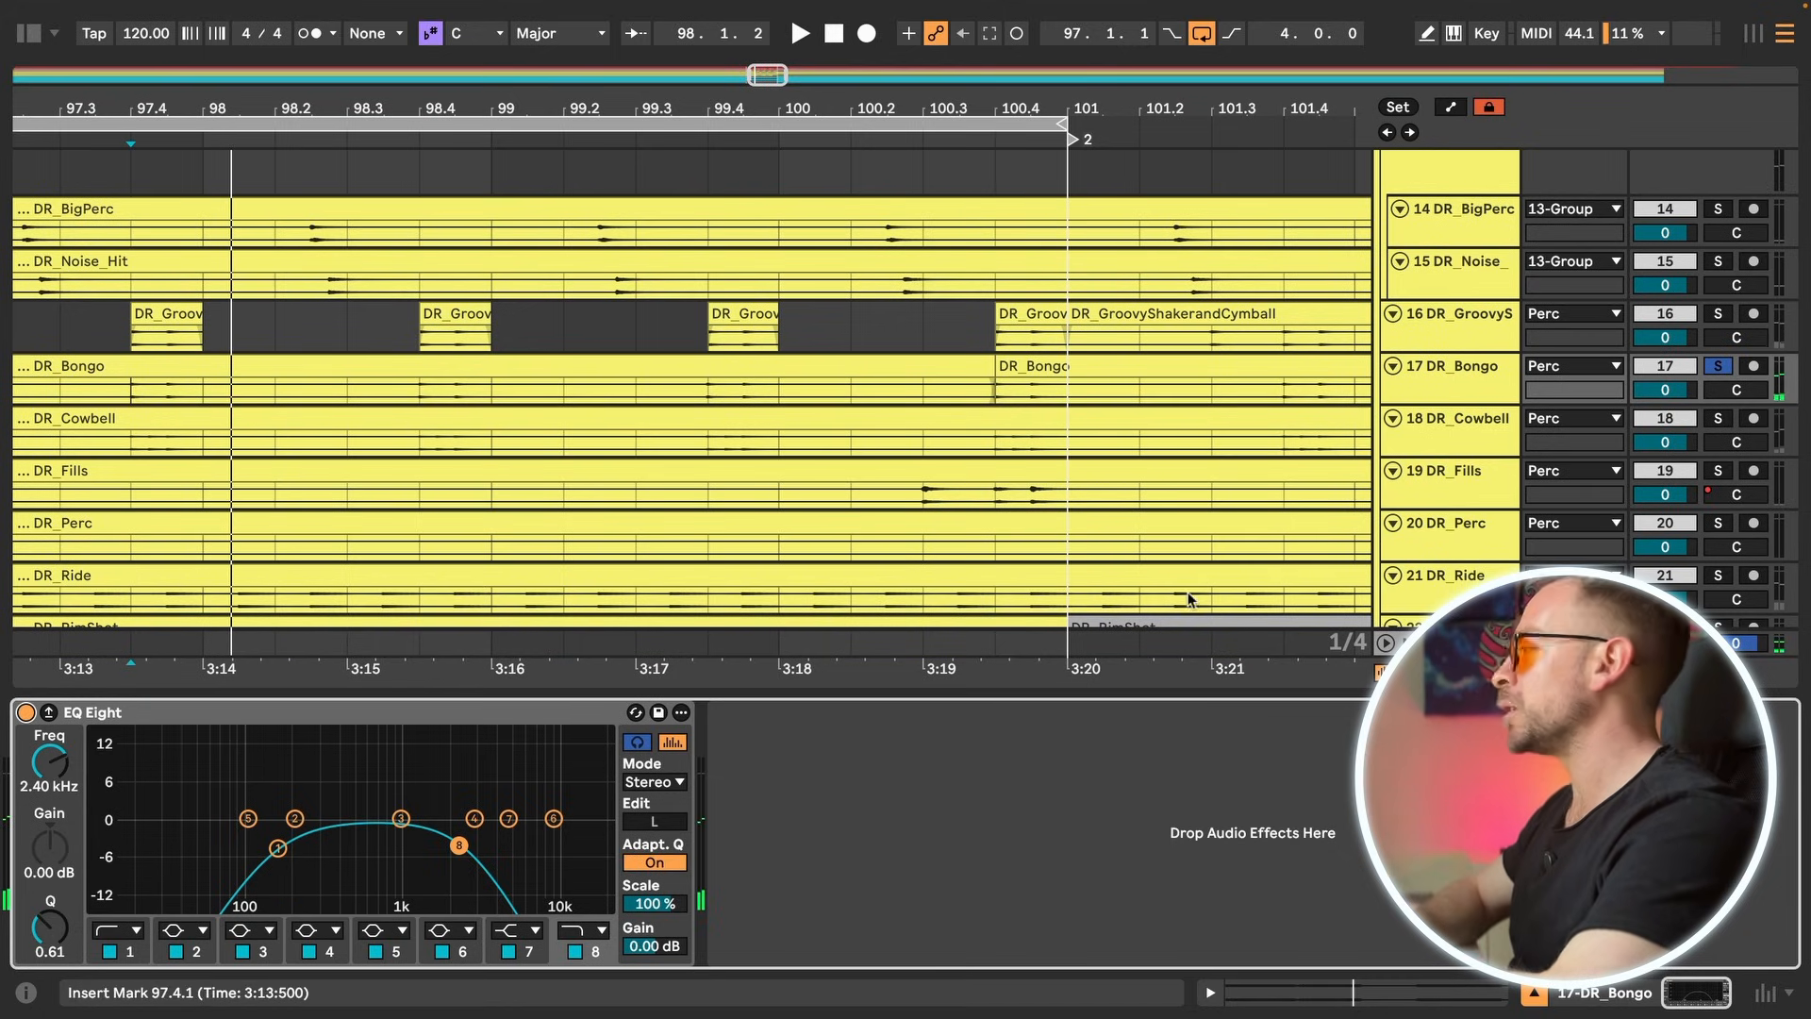
# Step: Solo DR_GroovyShakerandCymball alongside DR_Bongo and compare the shared hit with and without the bongo
pyautogui.click(1717, 315)
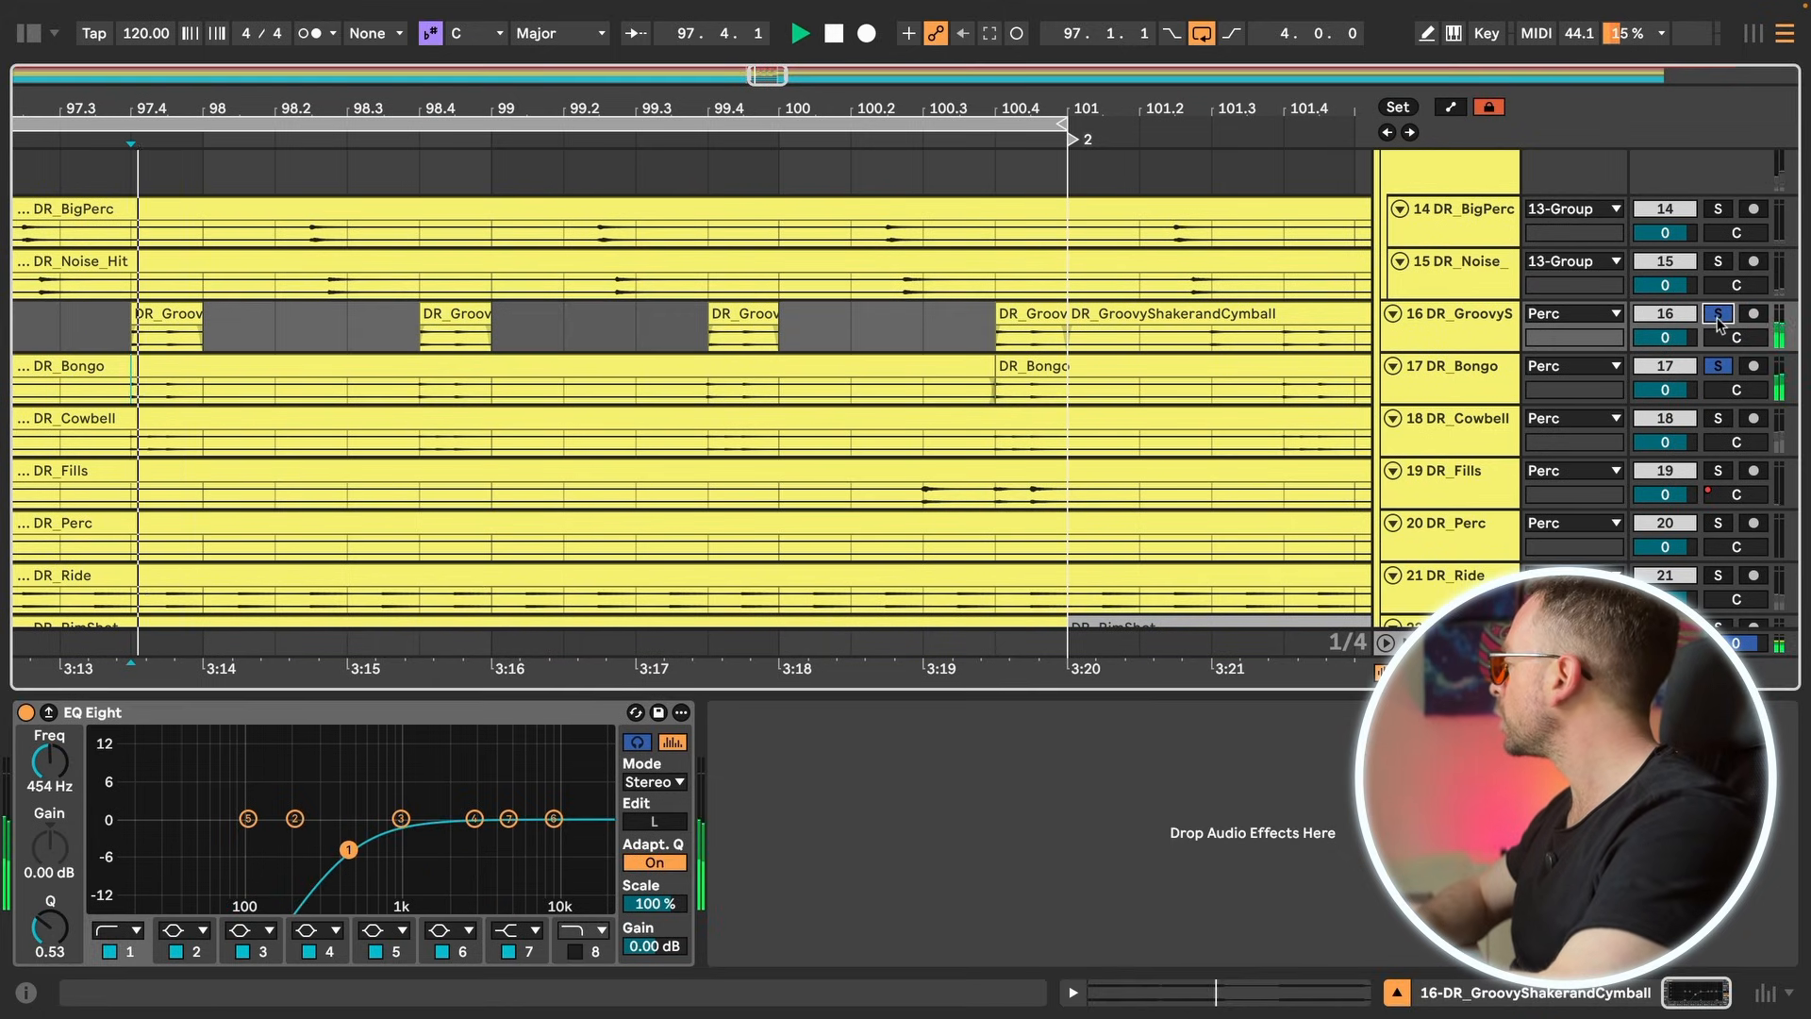
pyautogui.click(1718, 366)
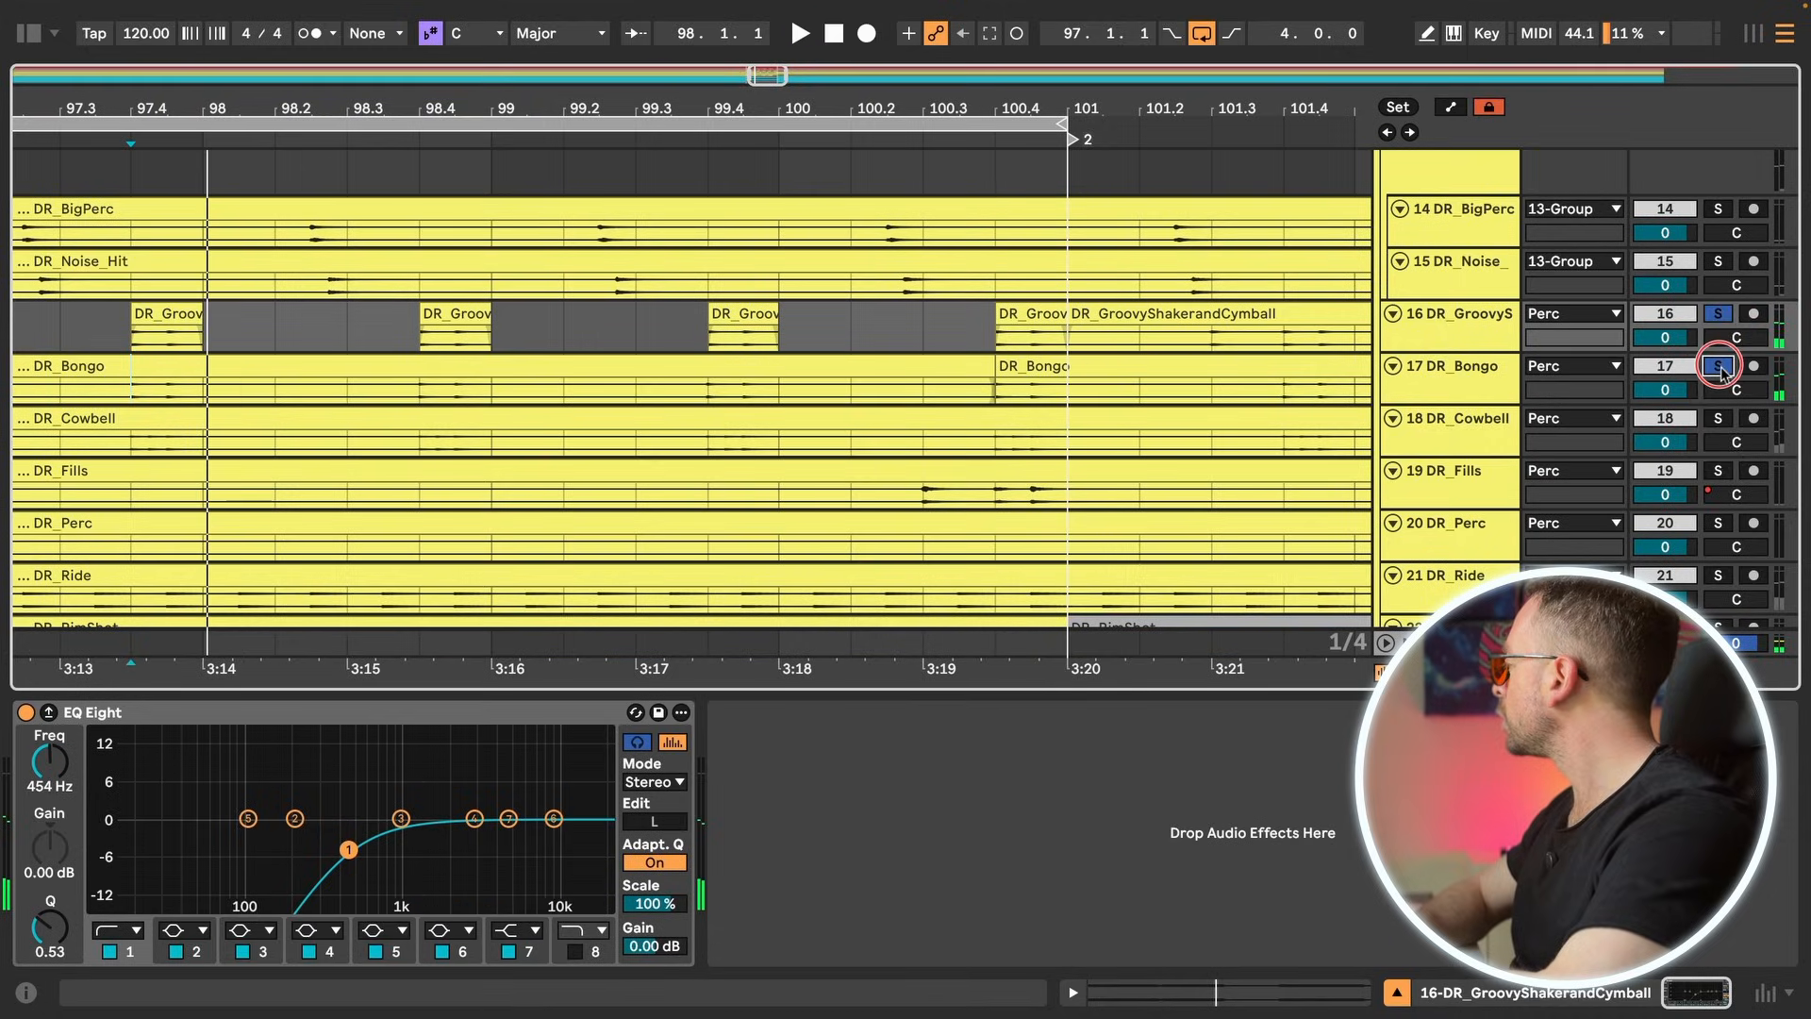
pyautogui.click(1718, 366)
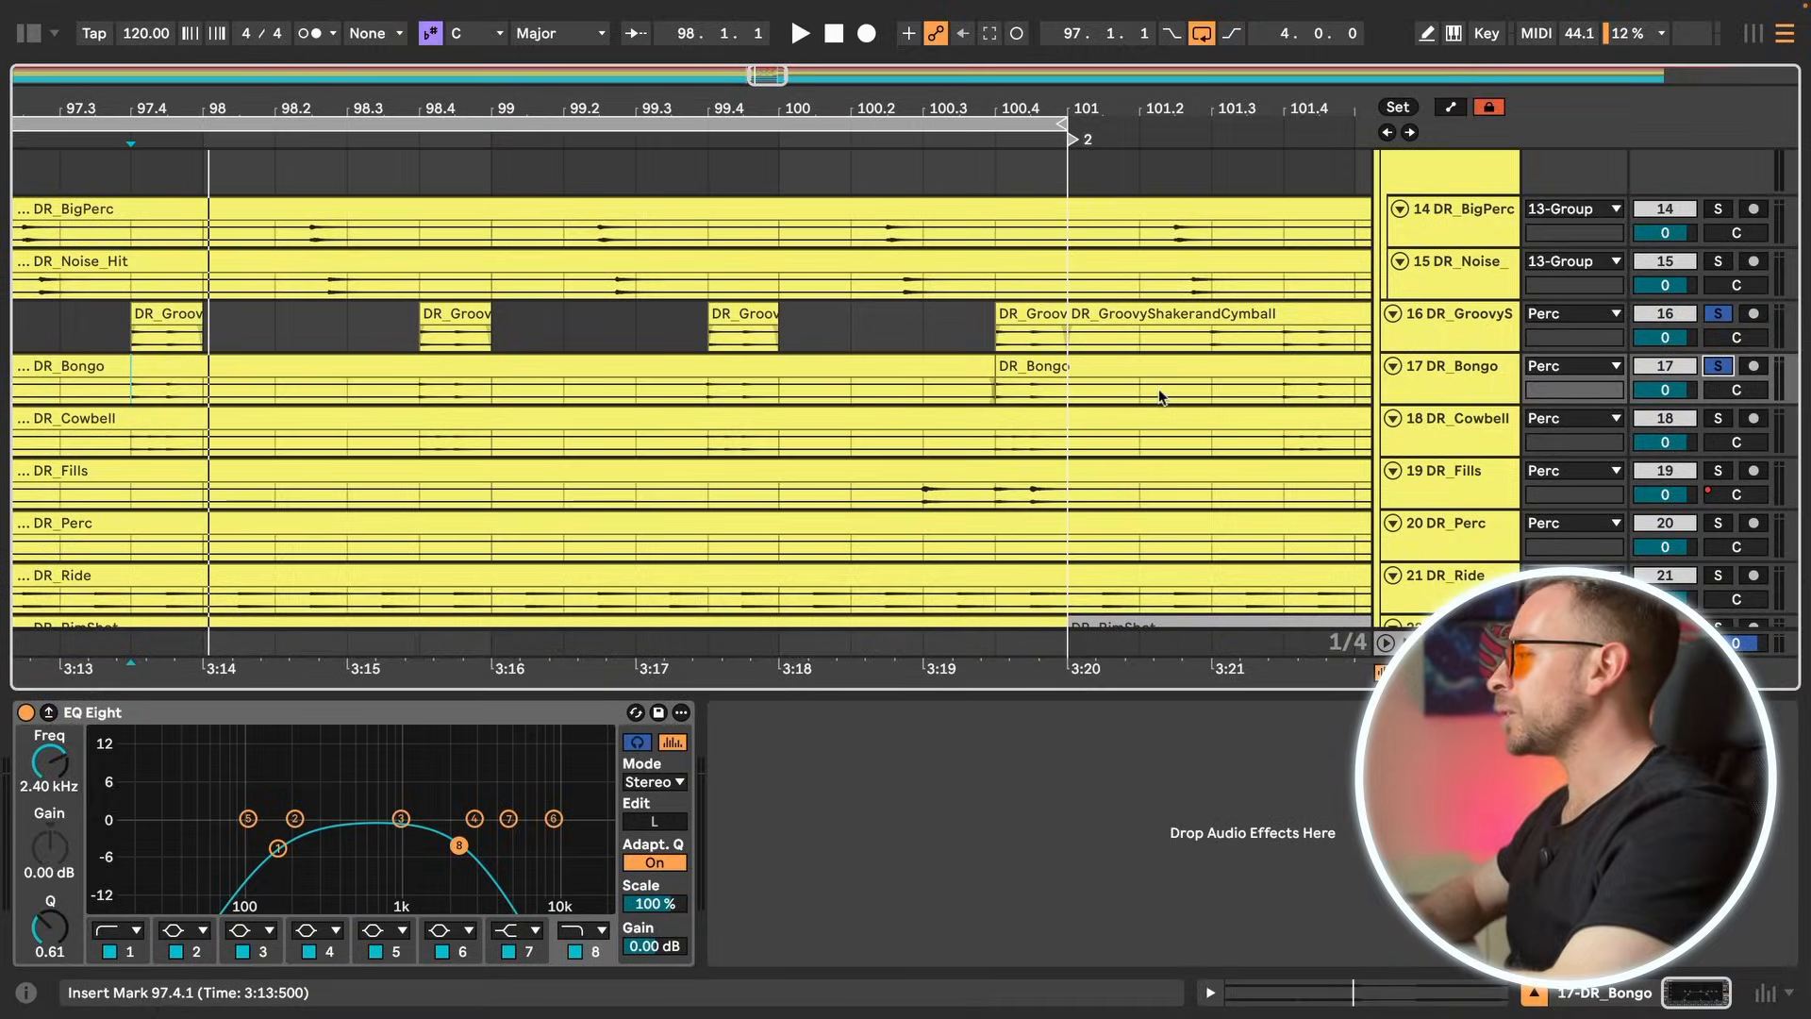
# Step: Add DR_RimShot to the soloed DR_GroovyShakerandCymball and DR_Bongo tracks and audition all three from 97.4.1
pyautogui.scroll(-3, 1160, 396)
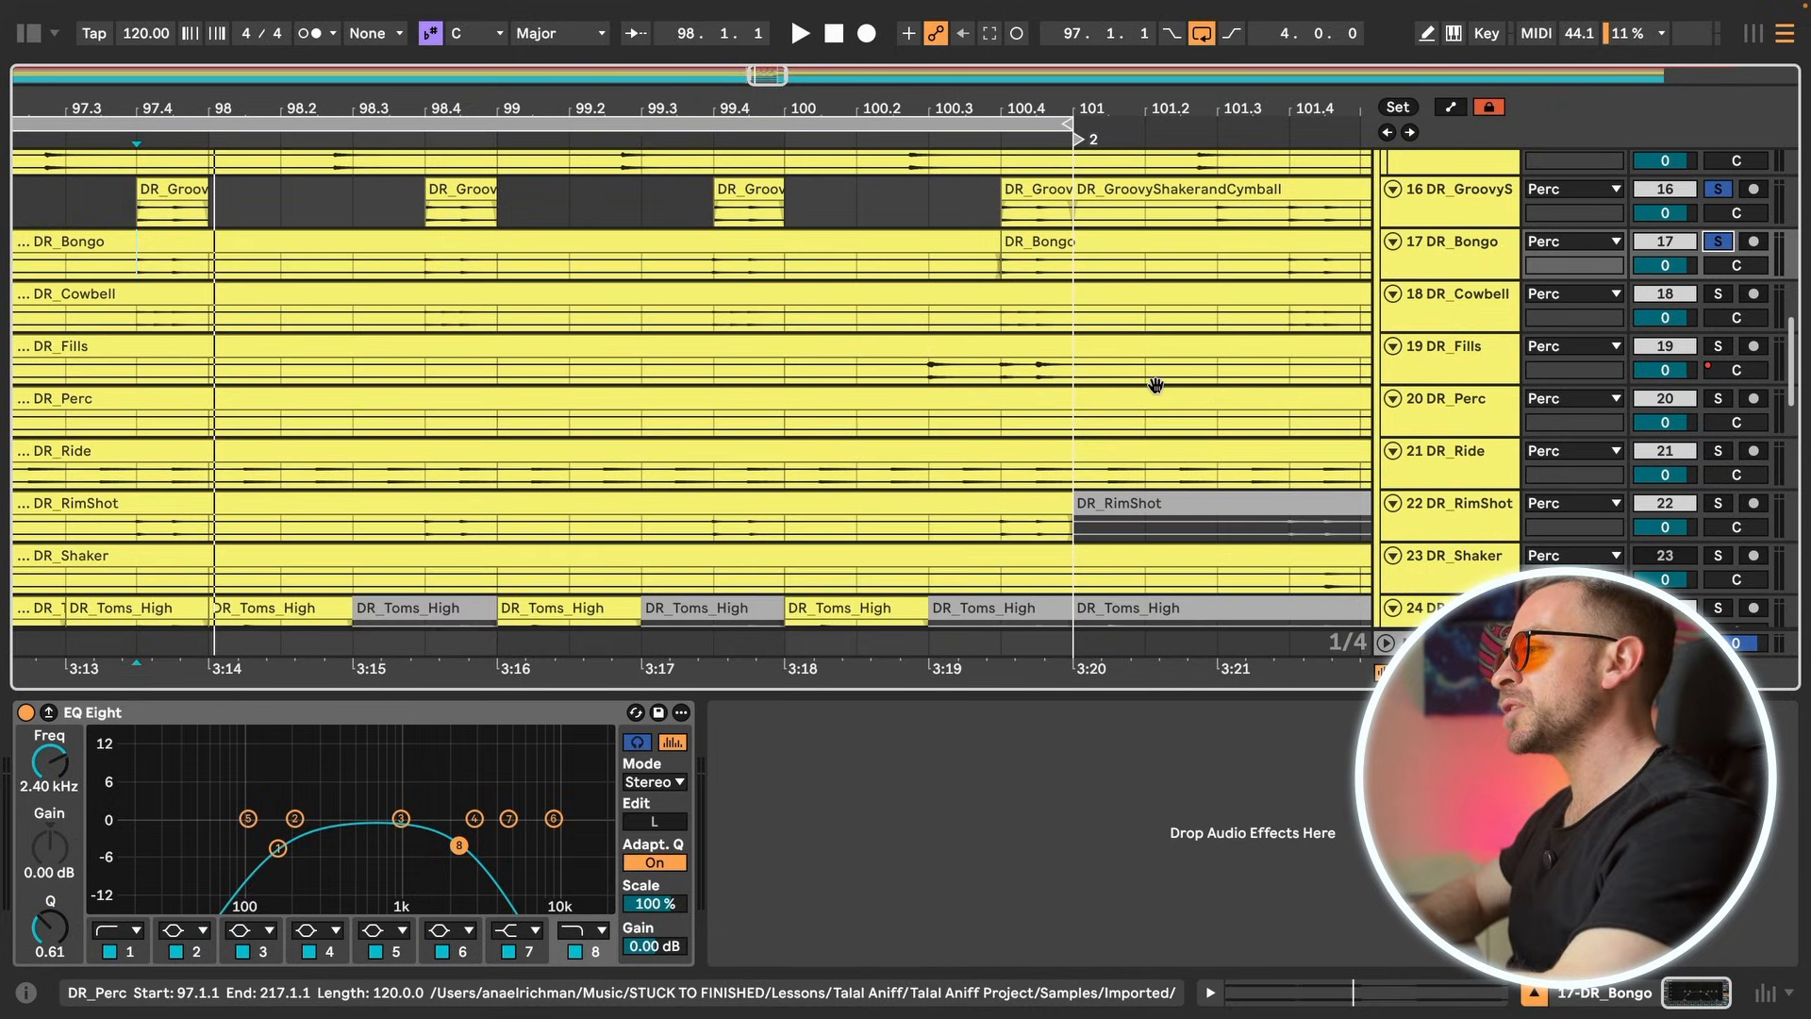
pyautogui.click(1718, 502)
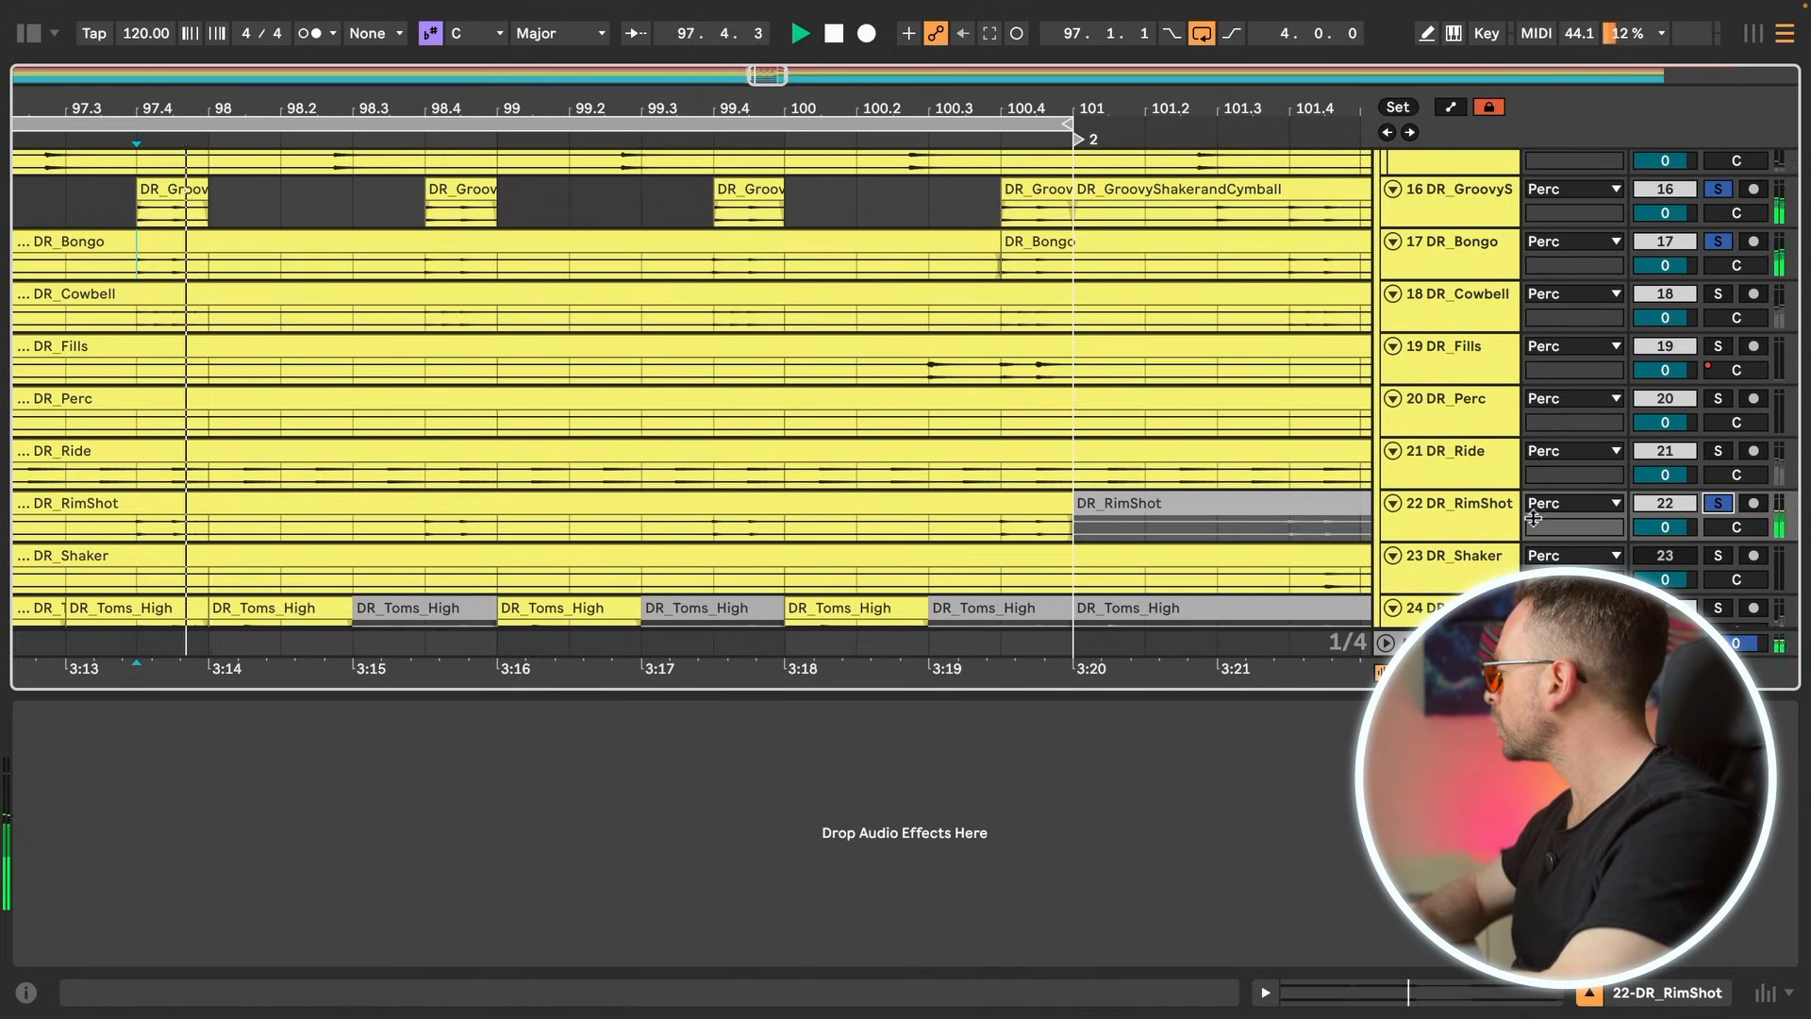
pyautogui.click(286, 504)
pyautogui.press('-')
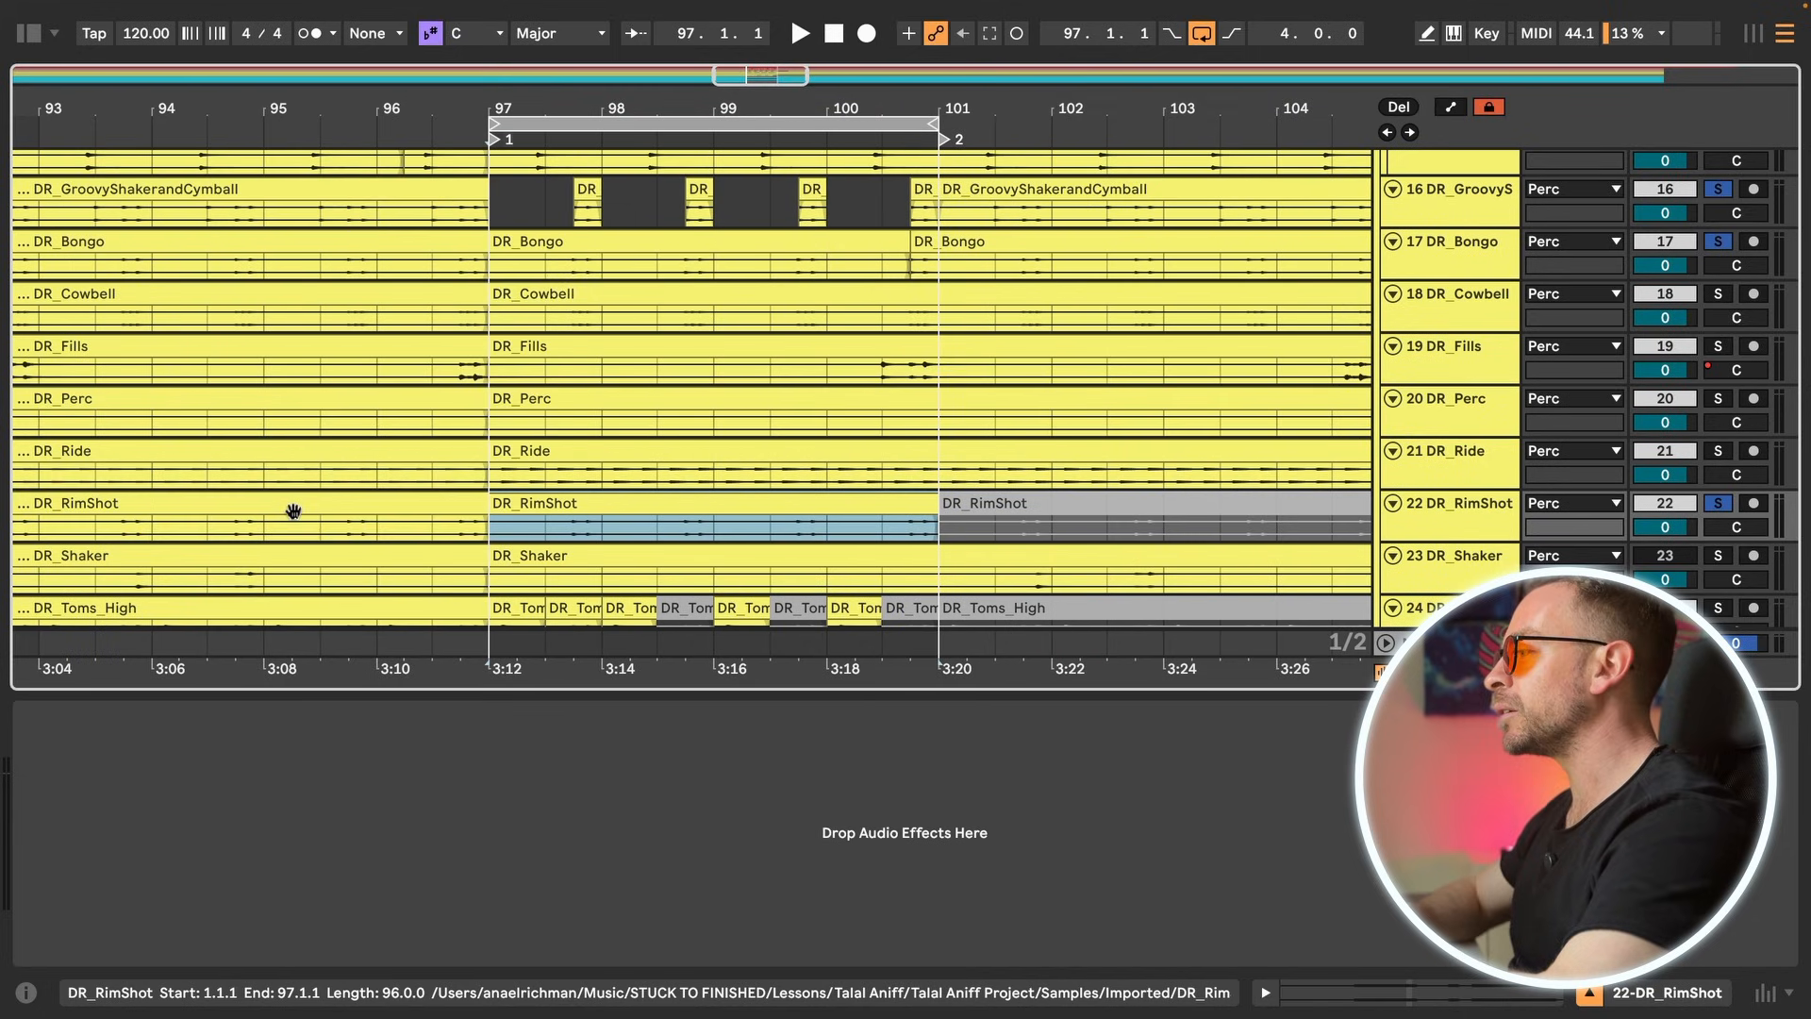
pyautogui.click(578, 217)
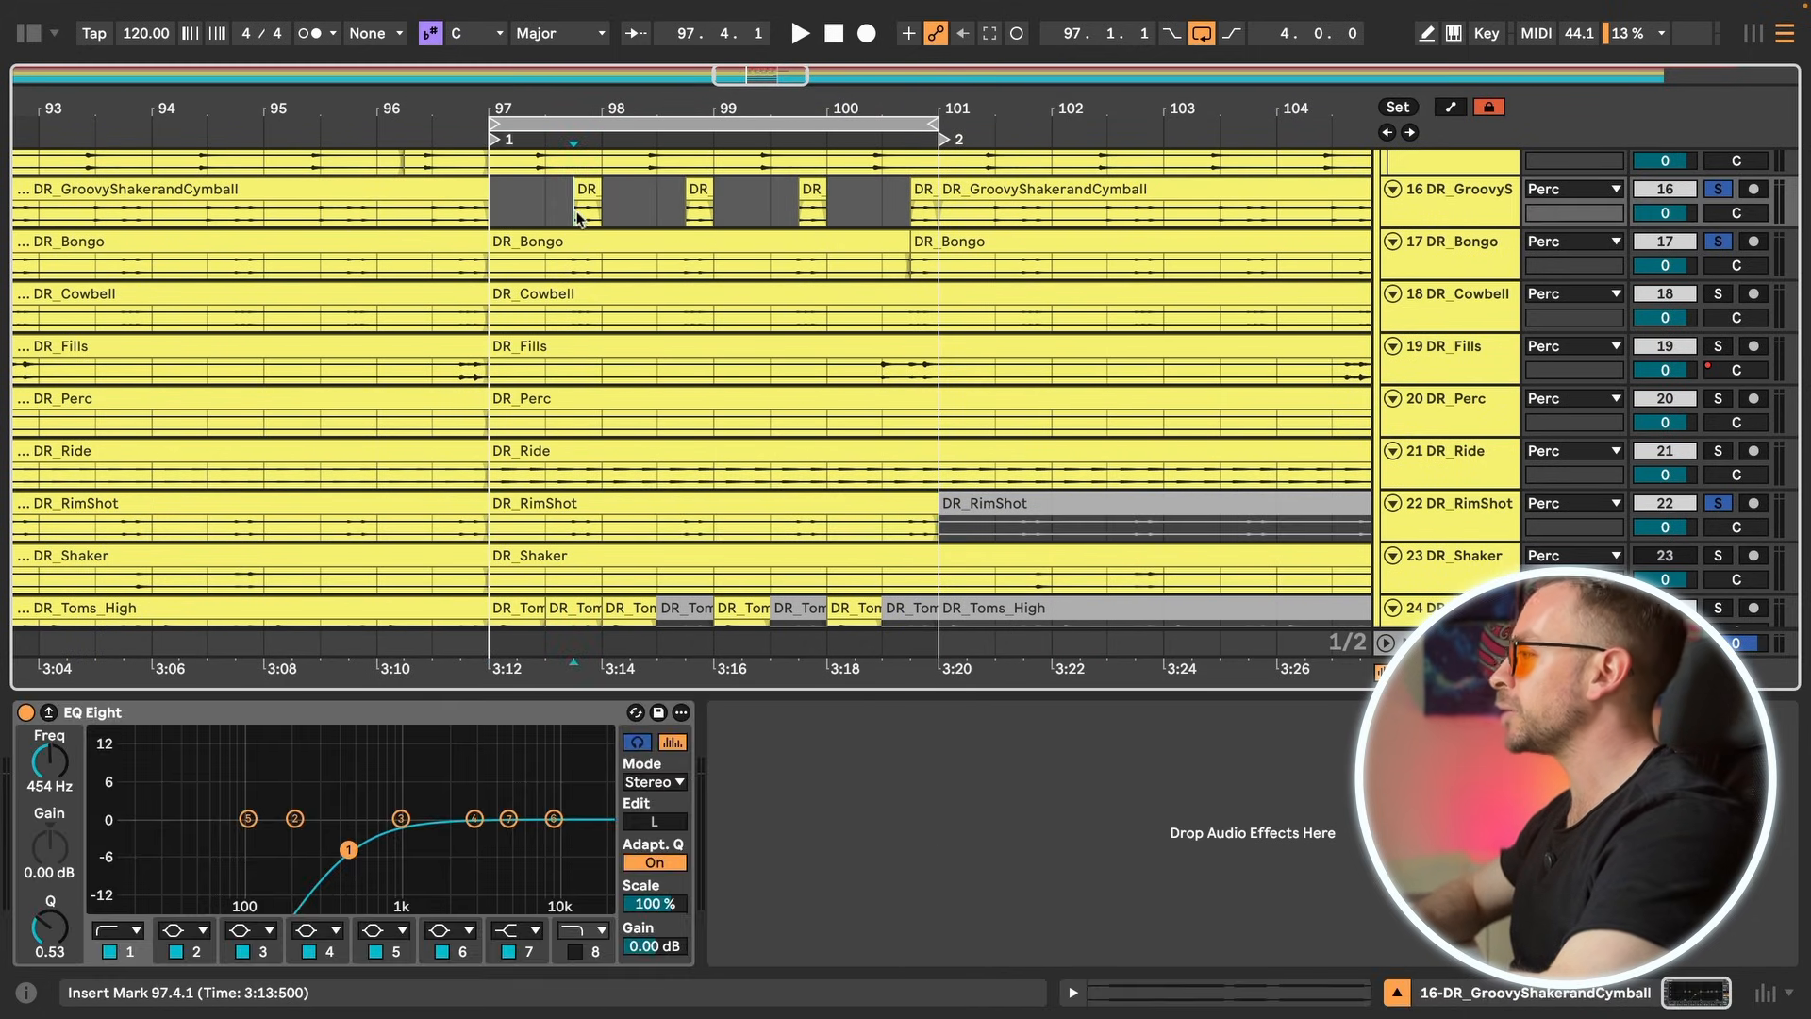
pyautogui.press('space')
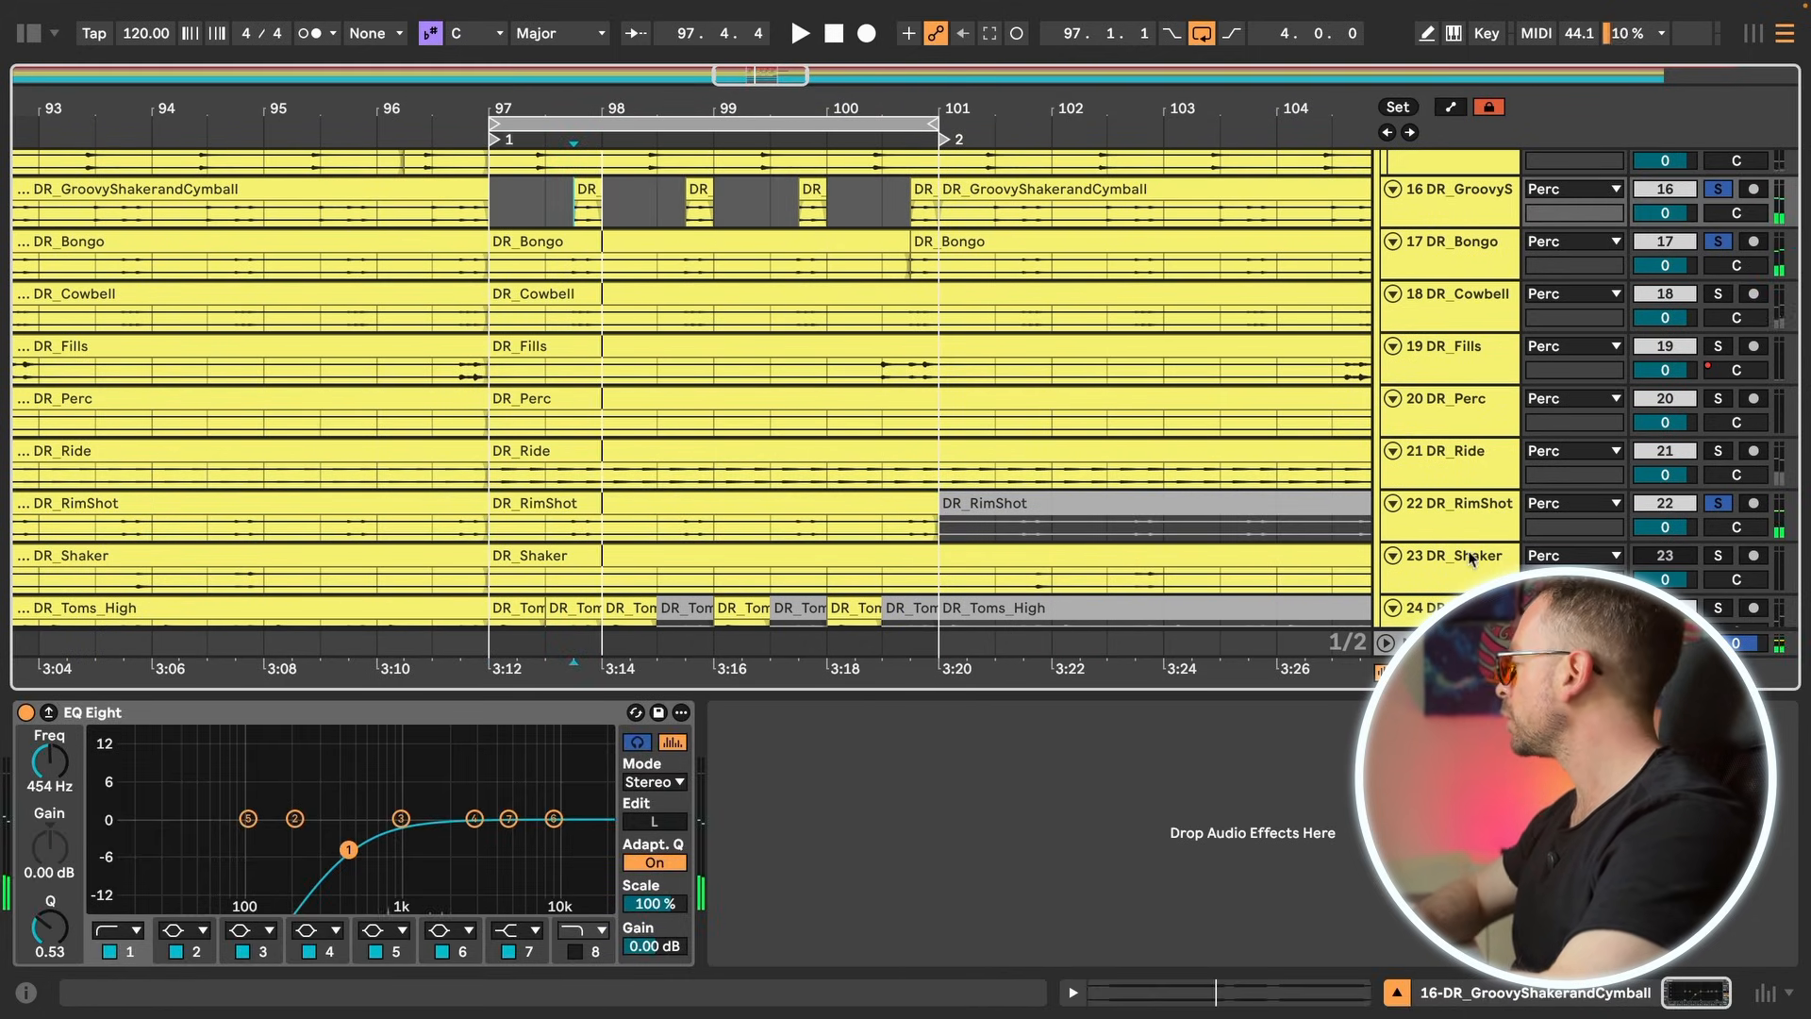
# Step: Clear the solos and mute the DR_RimShot track
pyautogui.click(1717, 507)
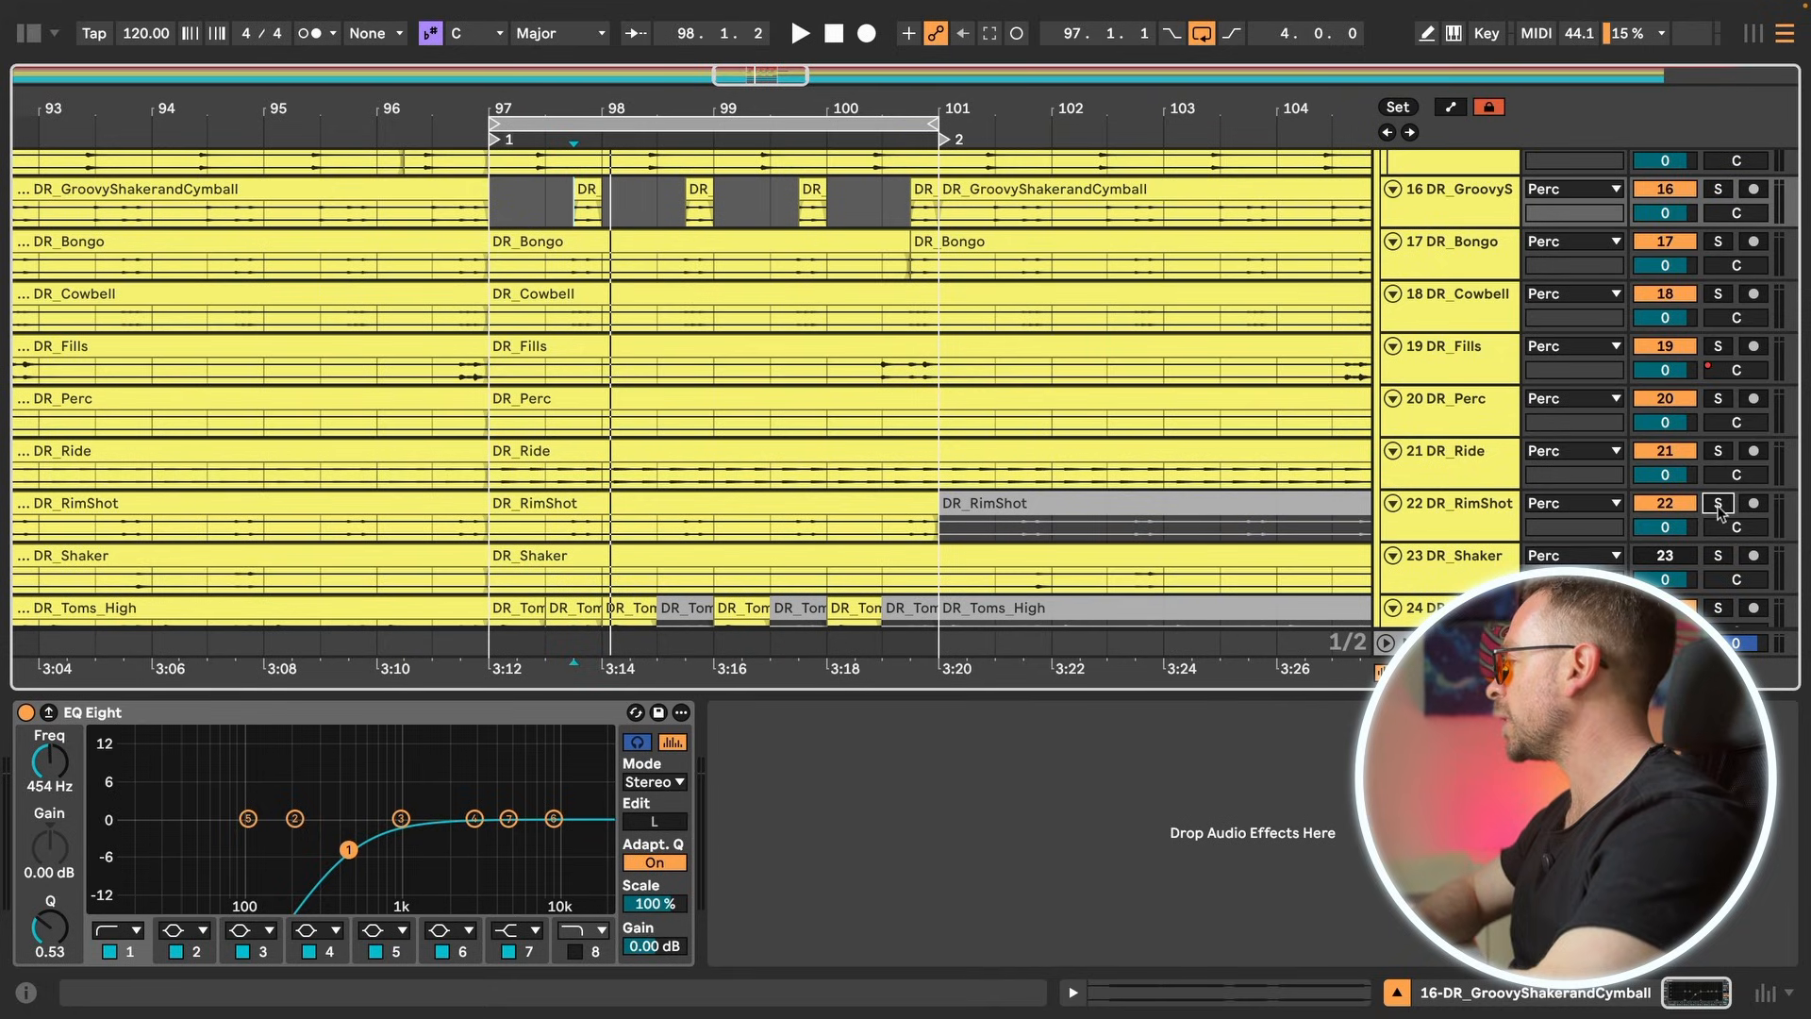
pyautogui.click(1683, 504)
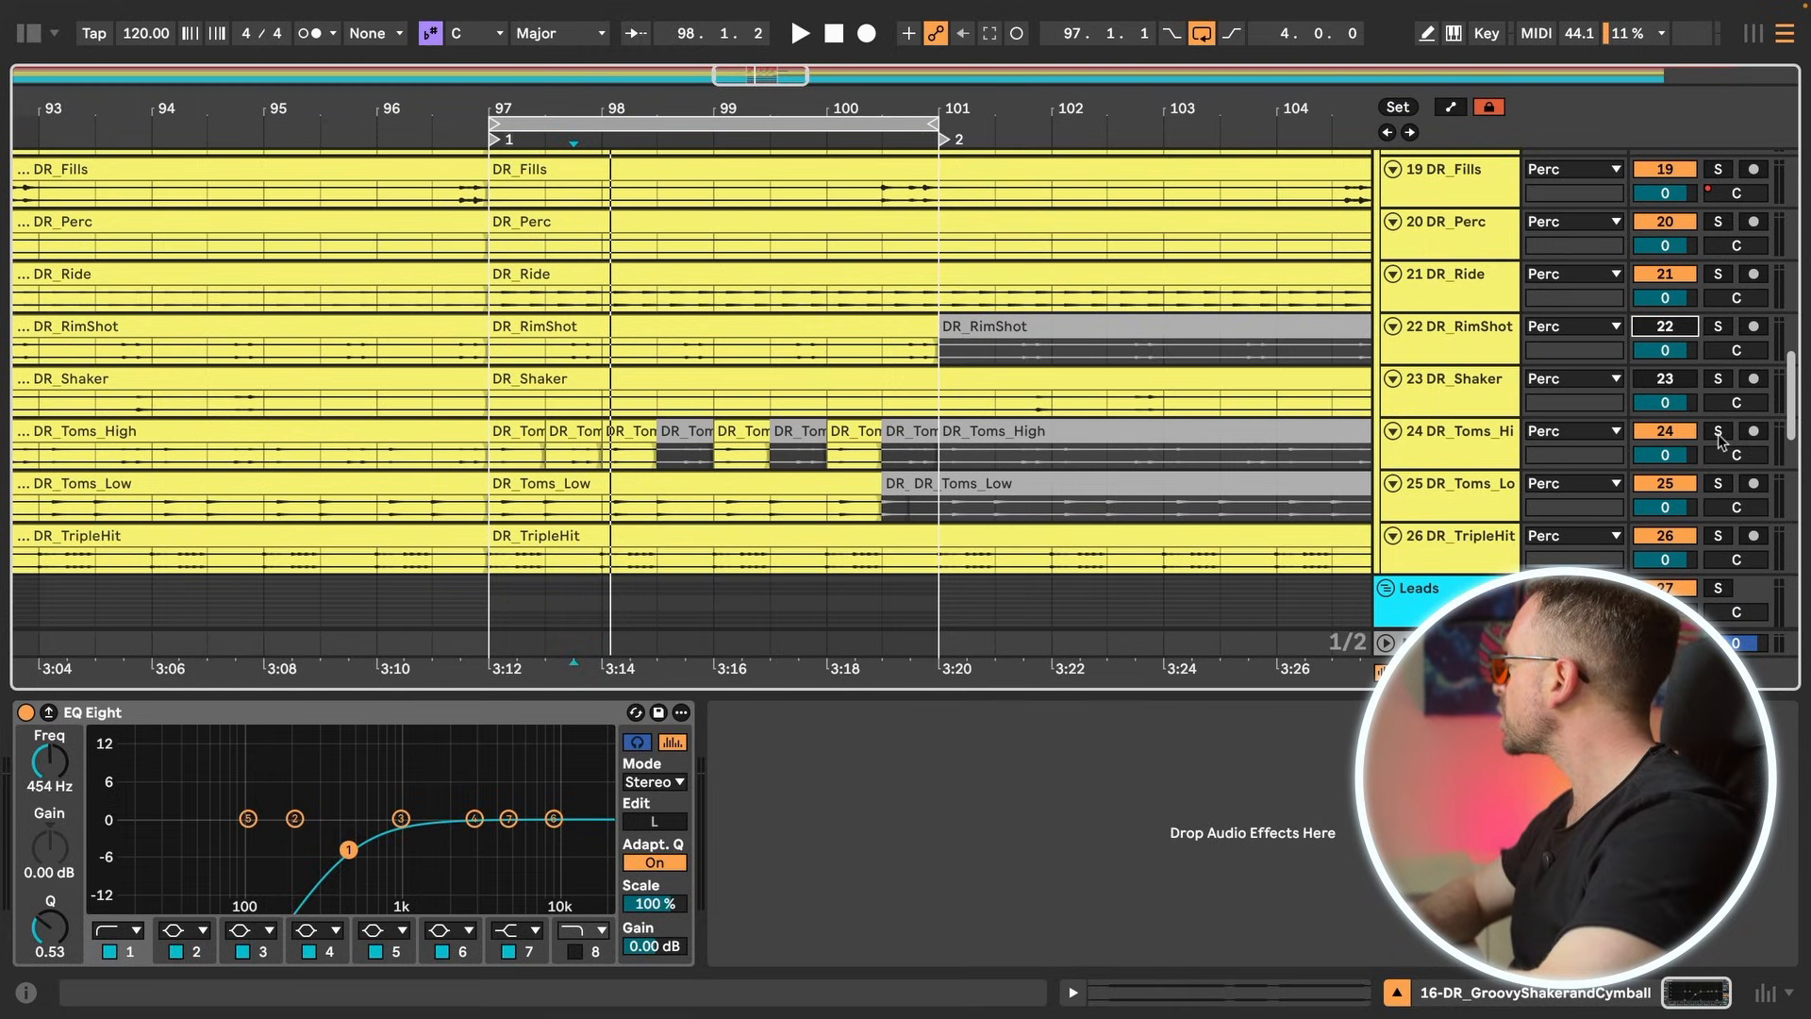
# Step: Audition DR_Toms_High in solo, clear its solo and mute the track
pyautogui.click(1718, 432)
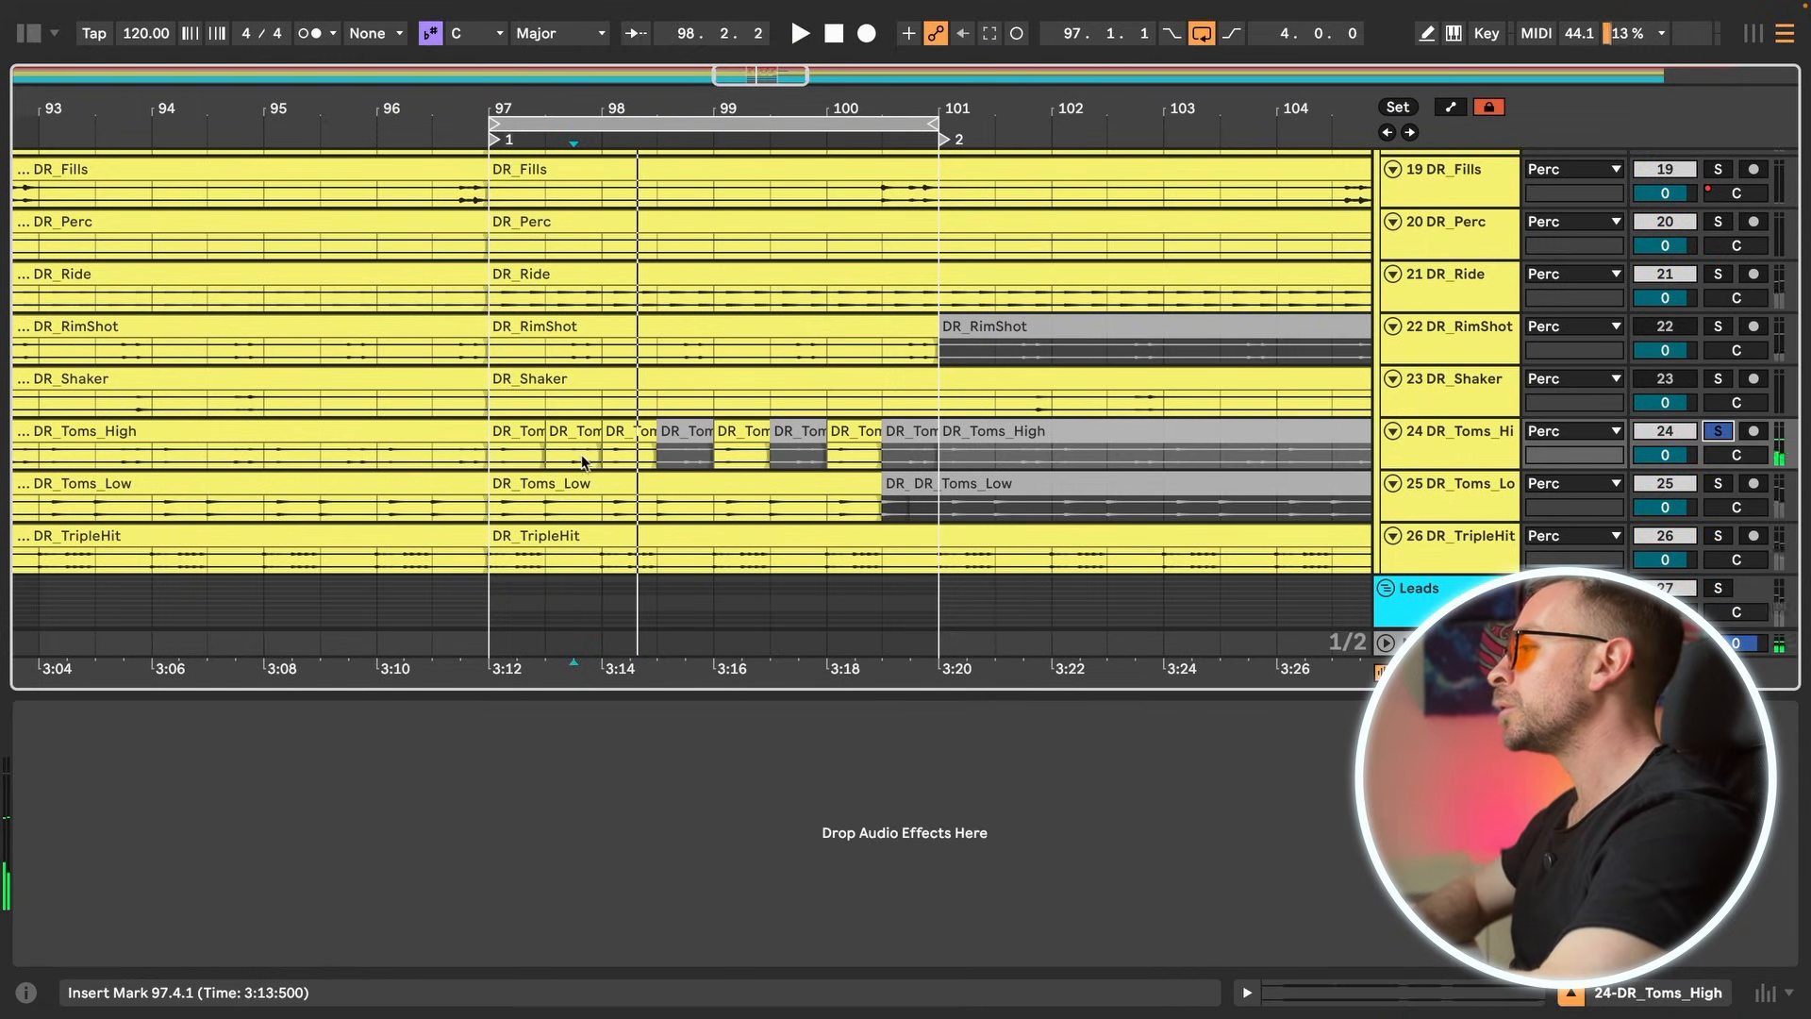
pyautogui.press('s')
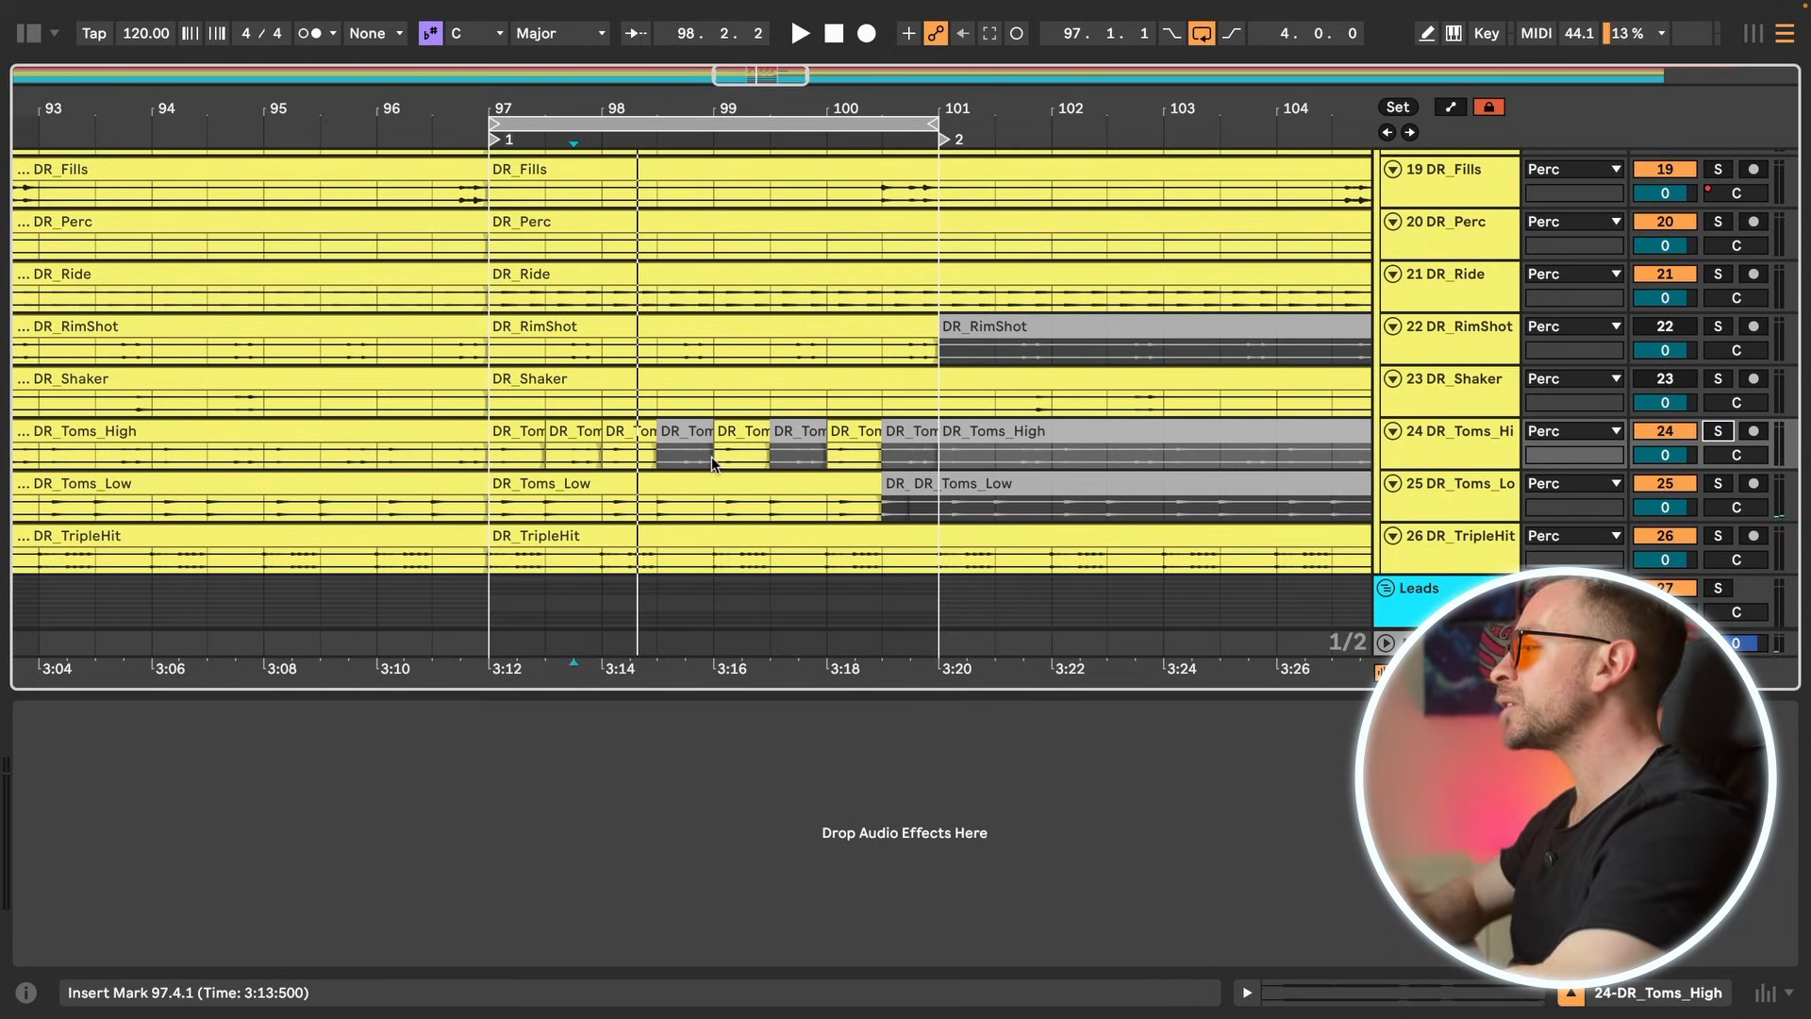
pyautogui.press('space')
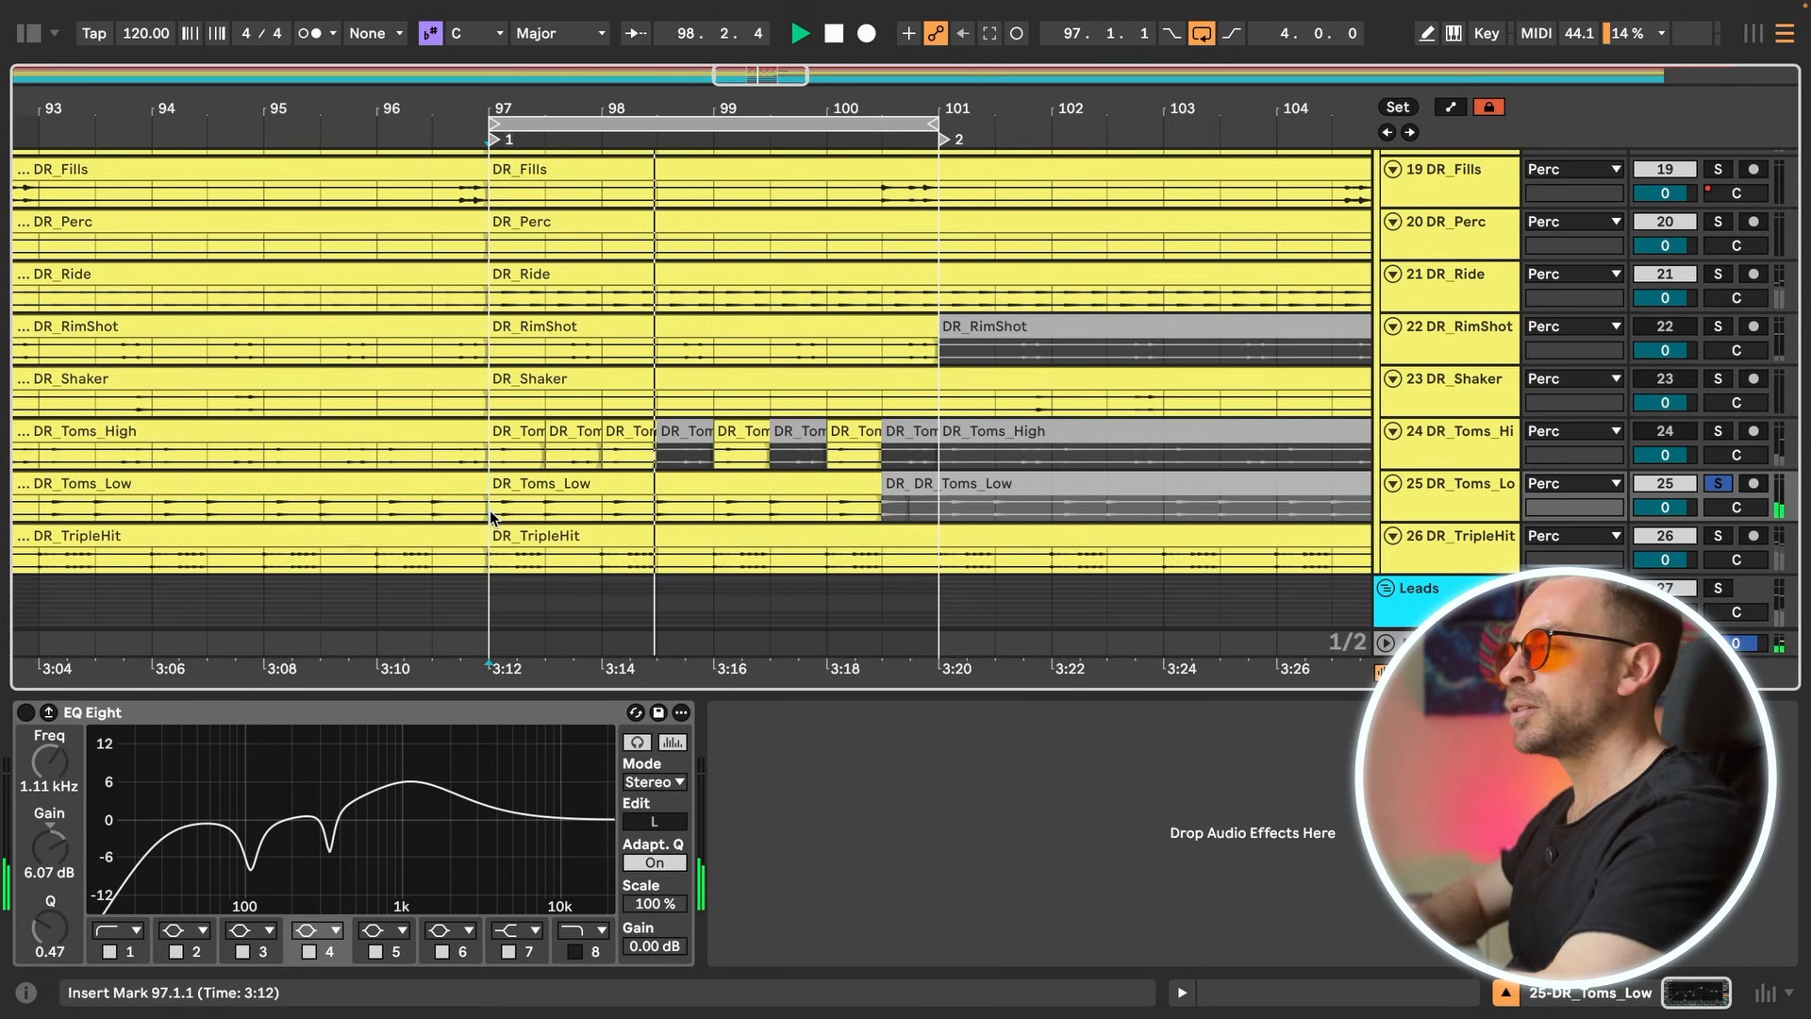
# Step: Enable EQ Eight on DR_Toms_Low and compare the one-bar loop at bar 97 with and without it
pyautogui.press('space')
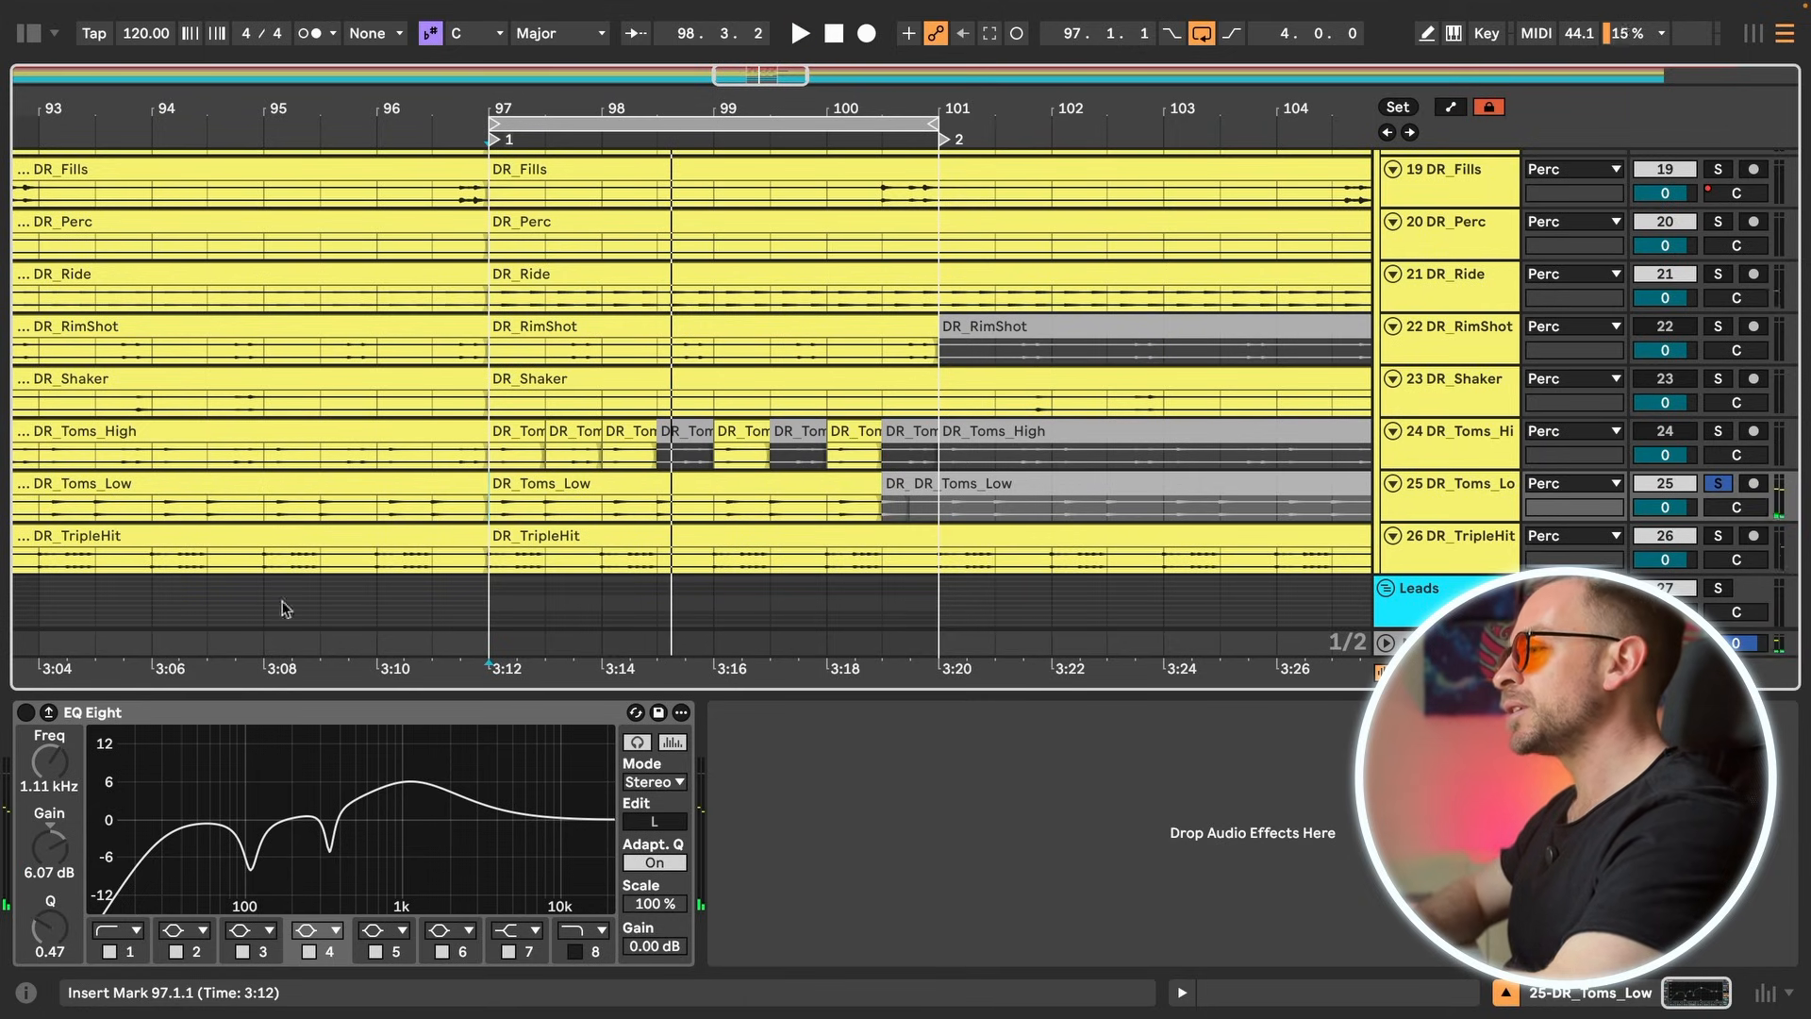
pyautogui.click(26, 714)
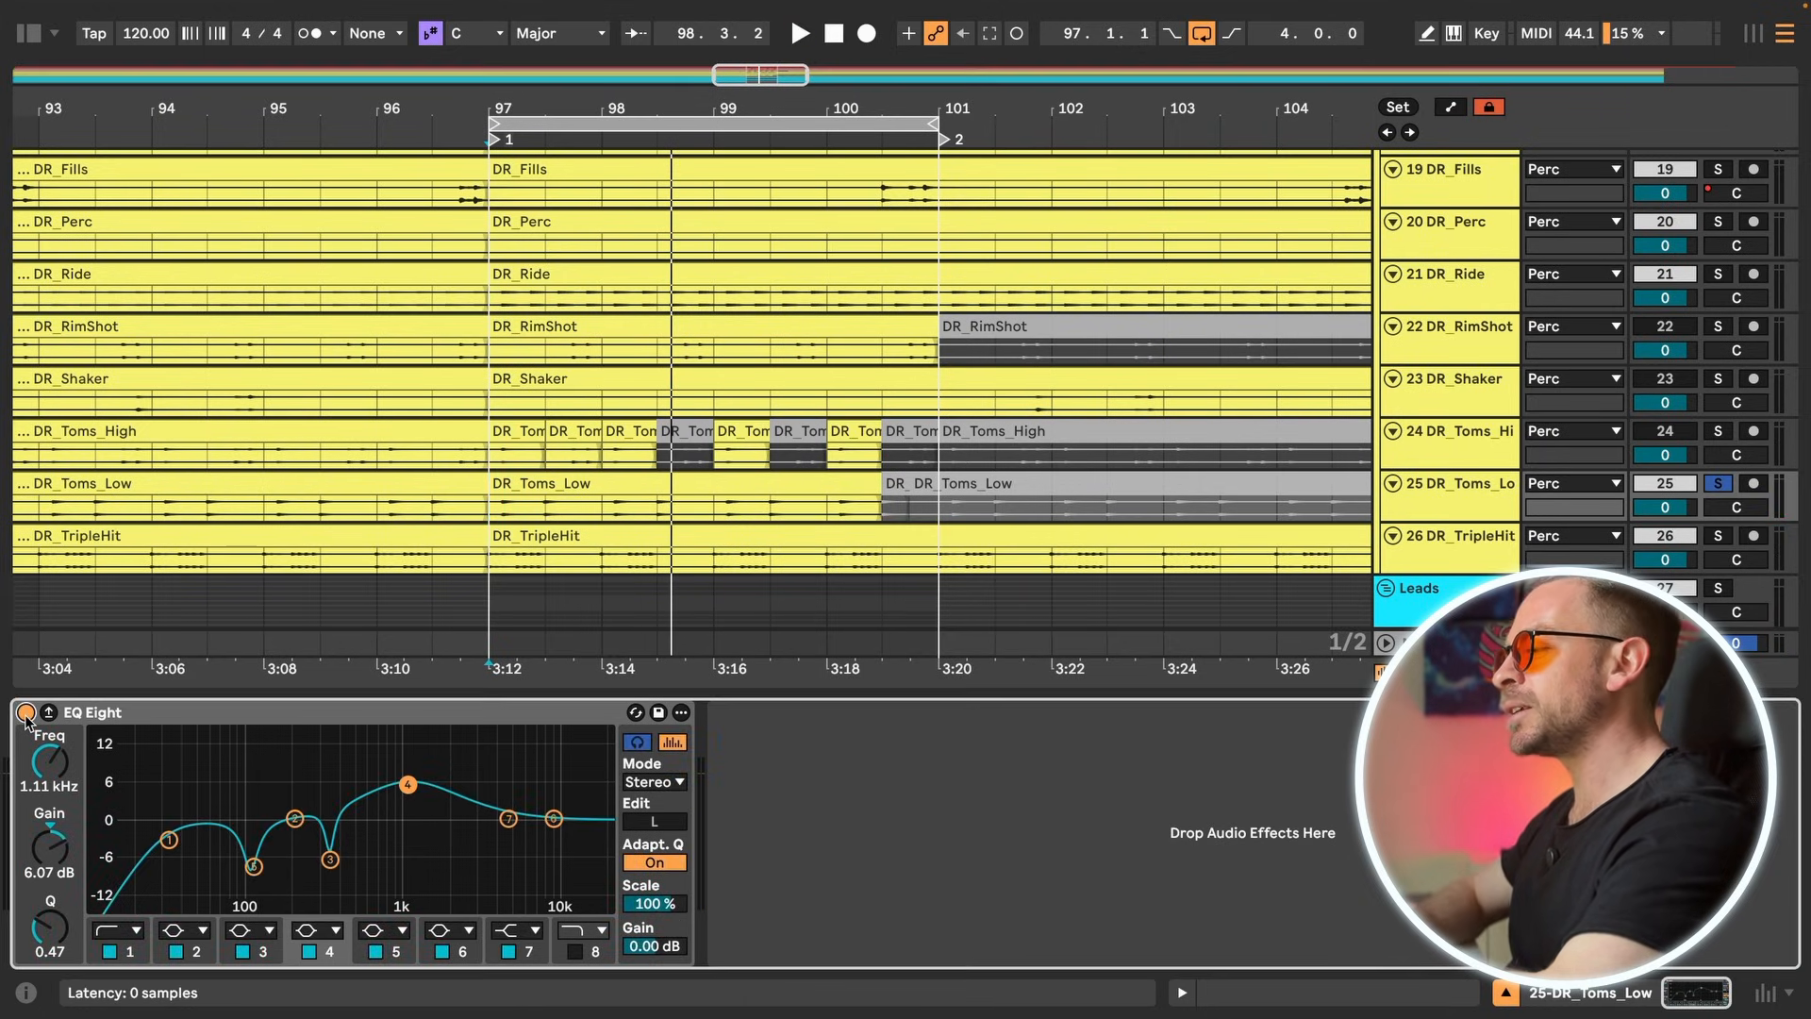
pyautogui.press('space')
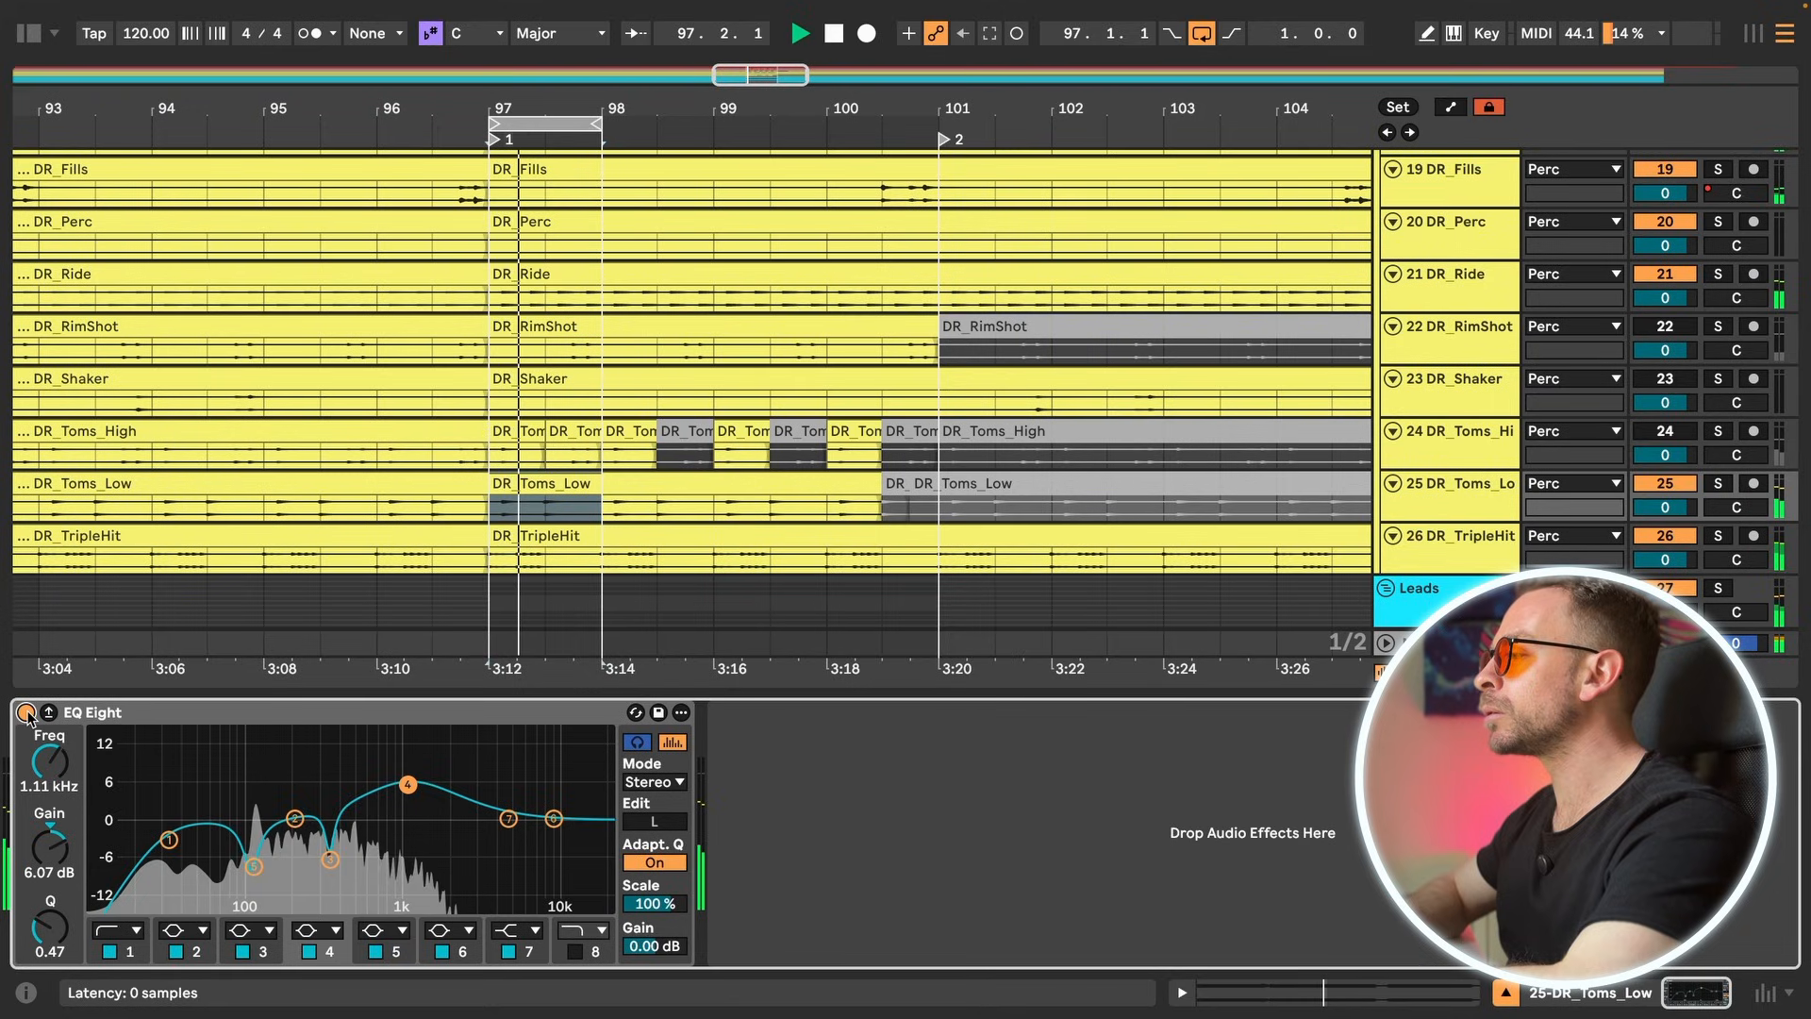
pyautogui.click(26, 712)
pyautogui.press('space')
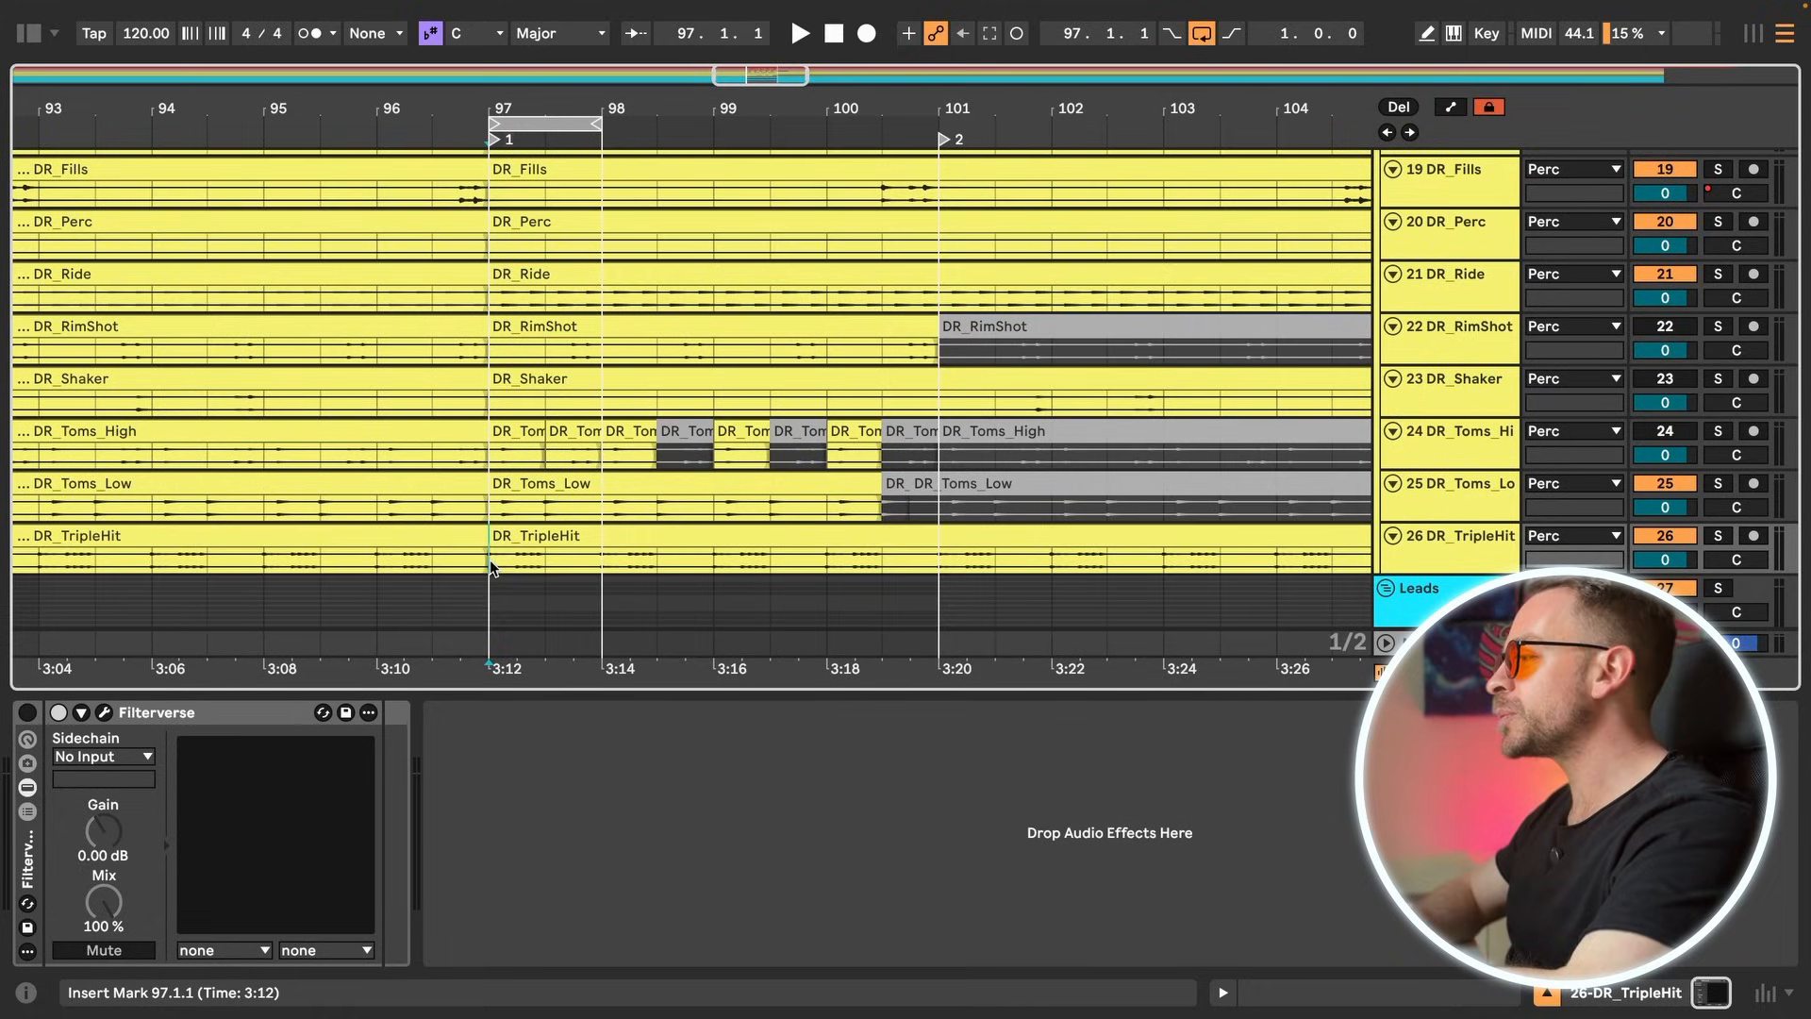
# Step: Audition DR_TripleHit from bar 97, extend the loop past bar 98 and listen with its Filterverse enabled
pyautogui.press('s')
pyautogui.press('space')
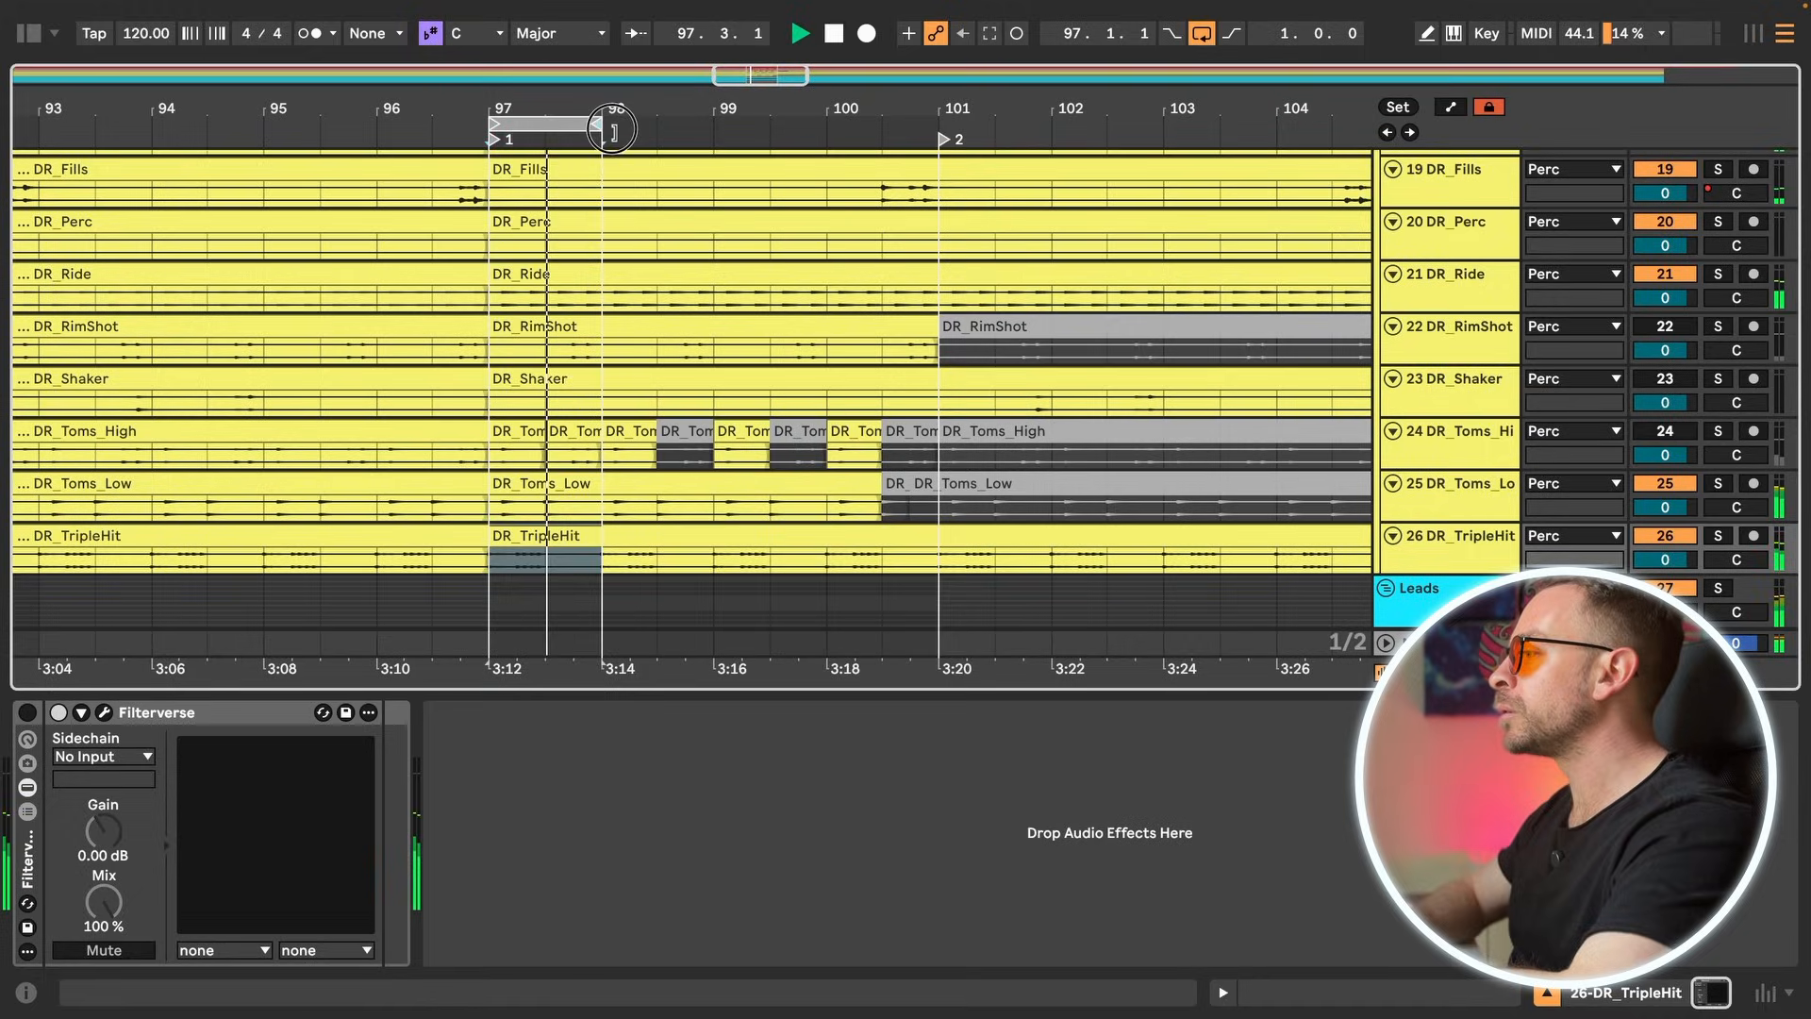
pyautogui.moveTo(613, 130); pyautogui.dragTo(756, 146)
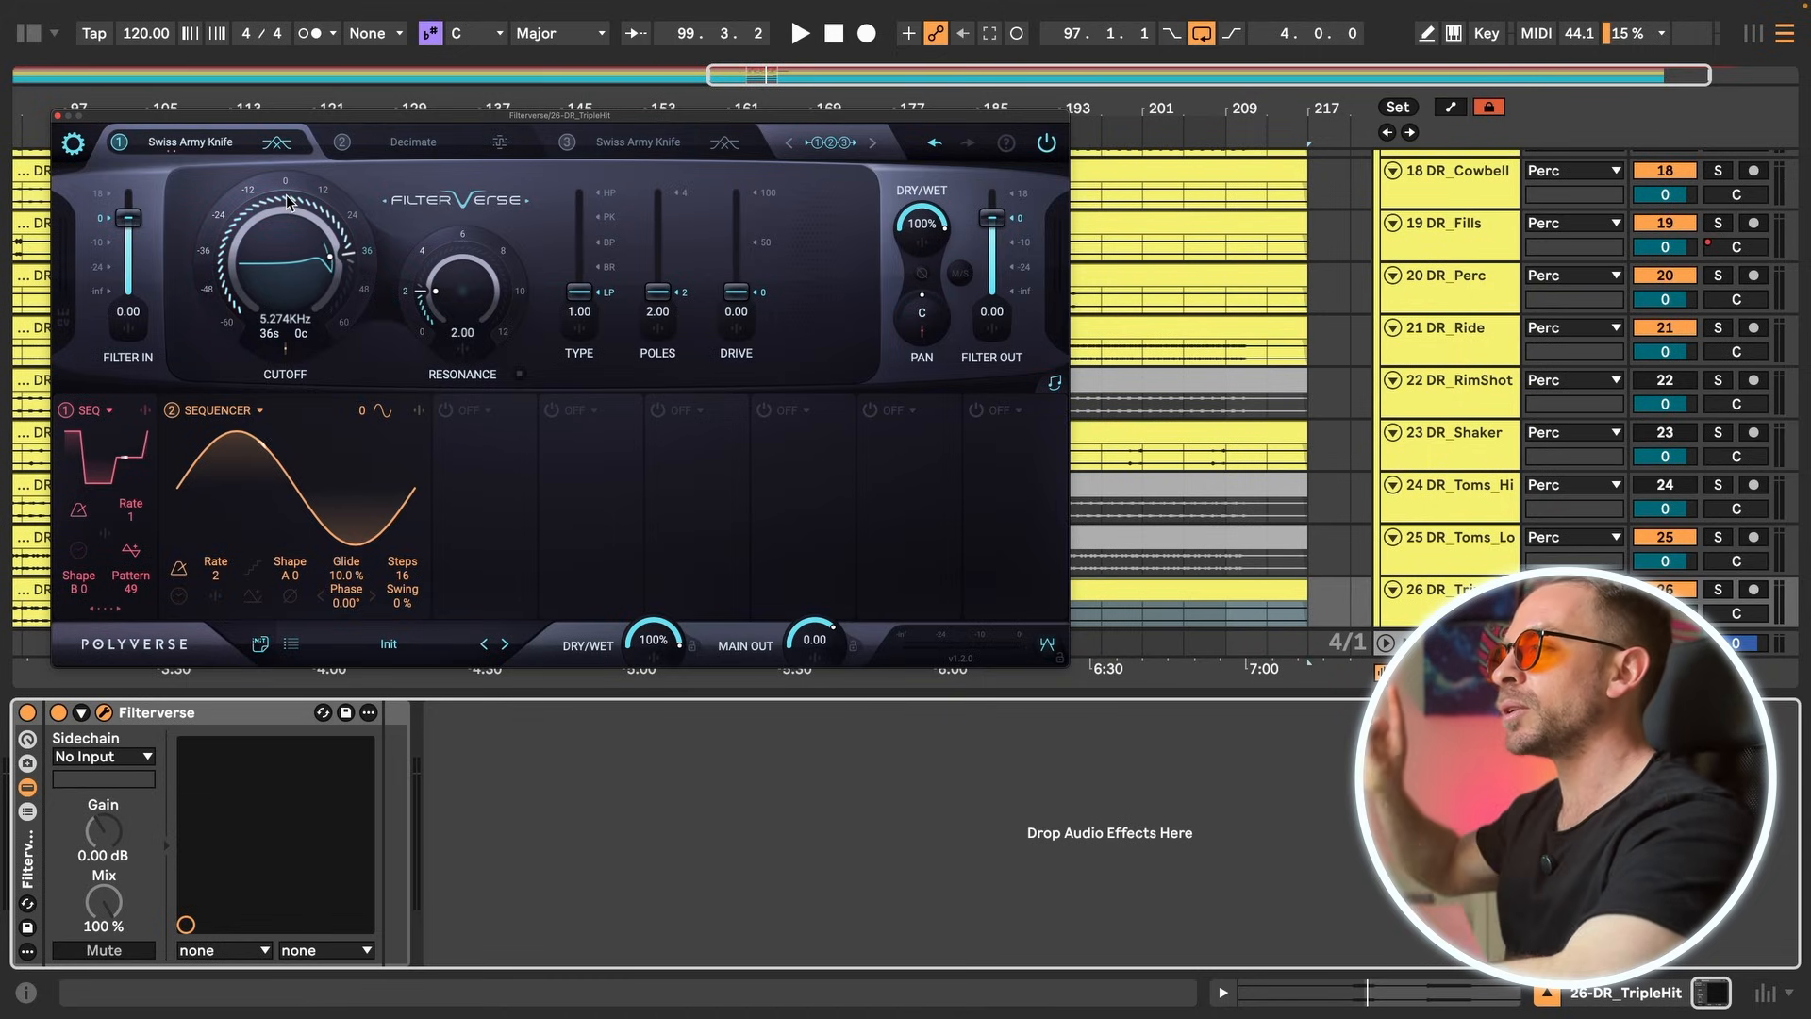
pyautogui.press('space')
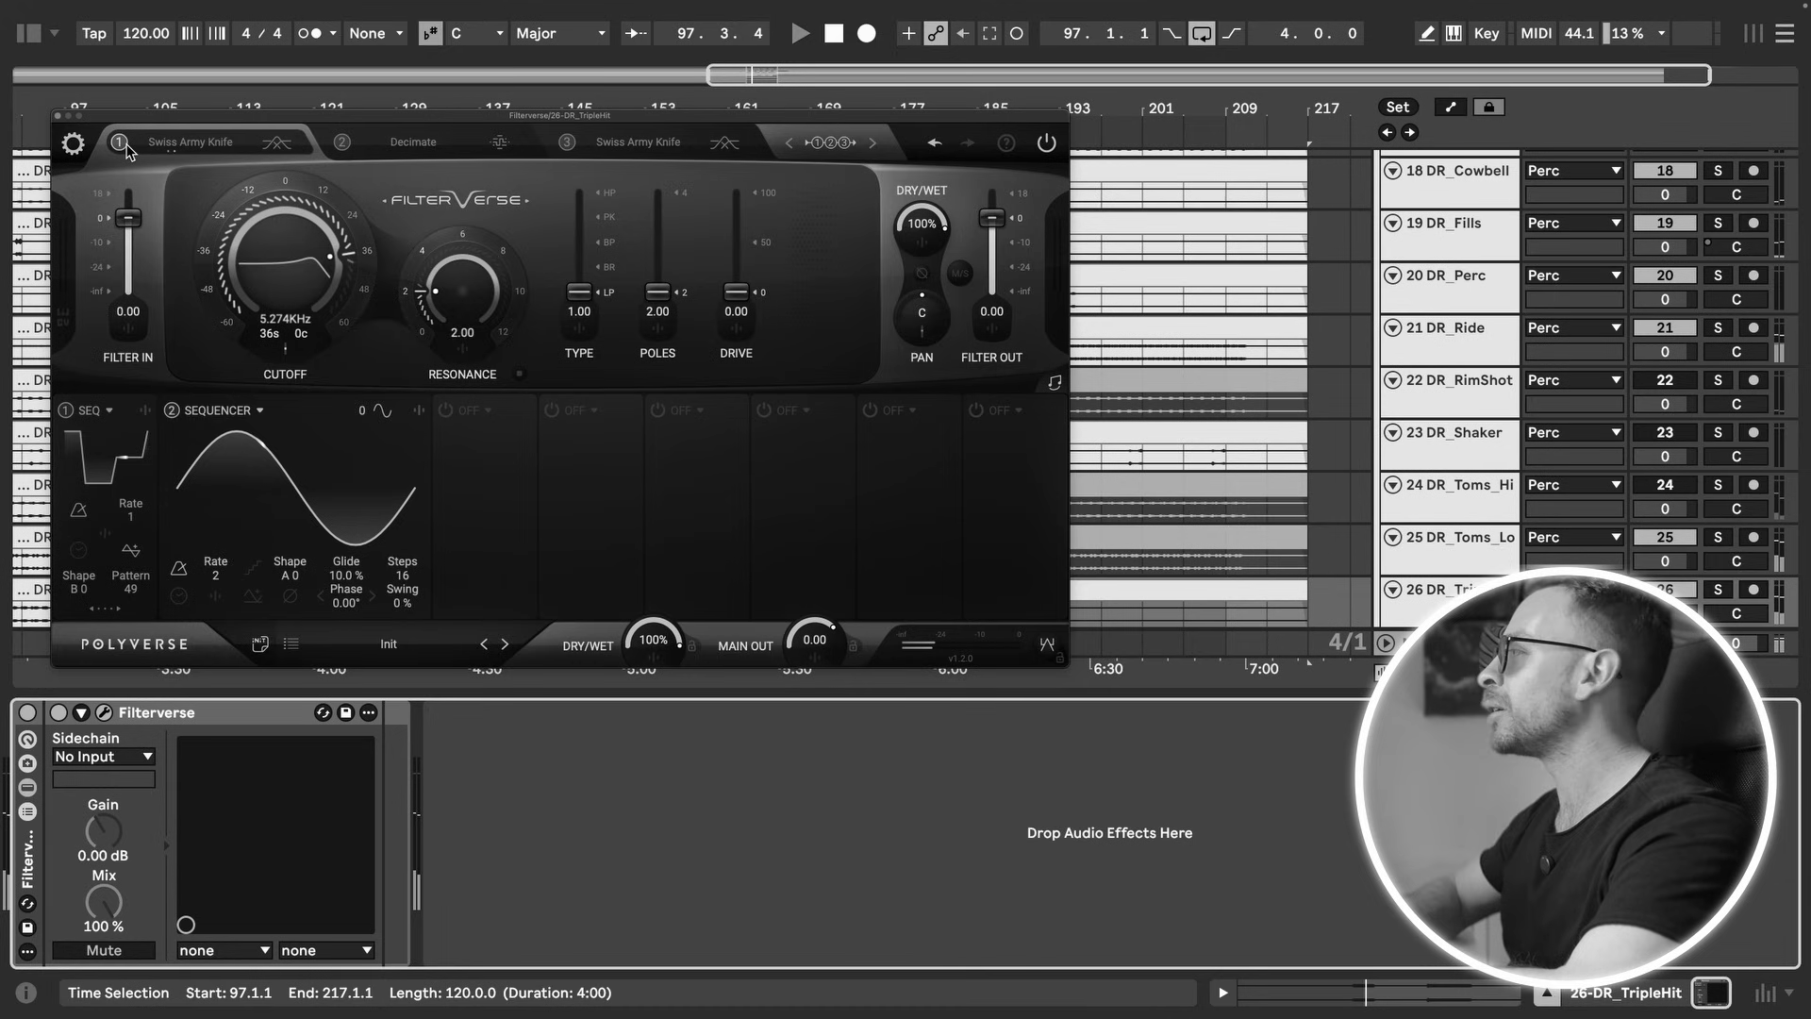